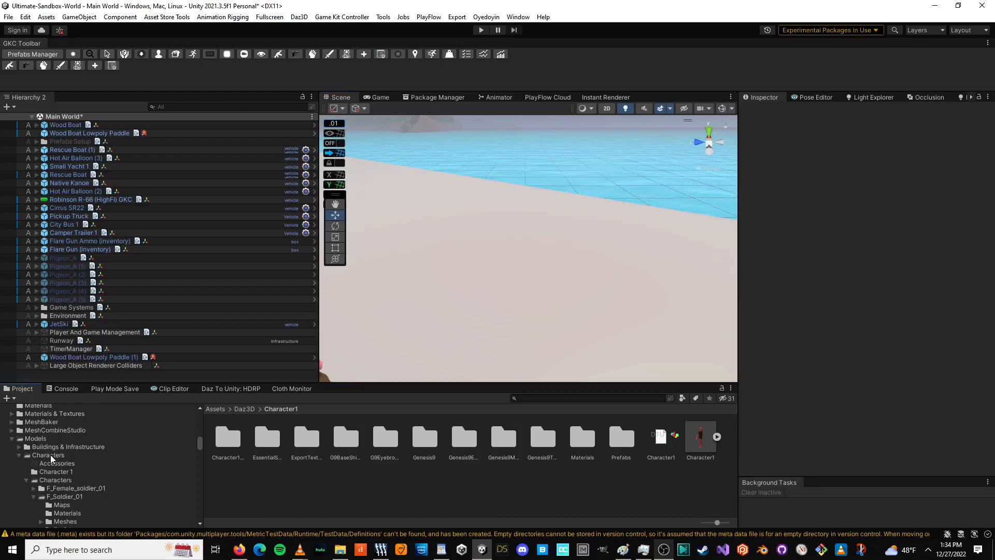
Step: Place the Bmx prefab from Simple Bicycle Physics/Prefabs on the beach and expand its child objects in the hierarchy
left_click(11, 439)
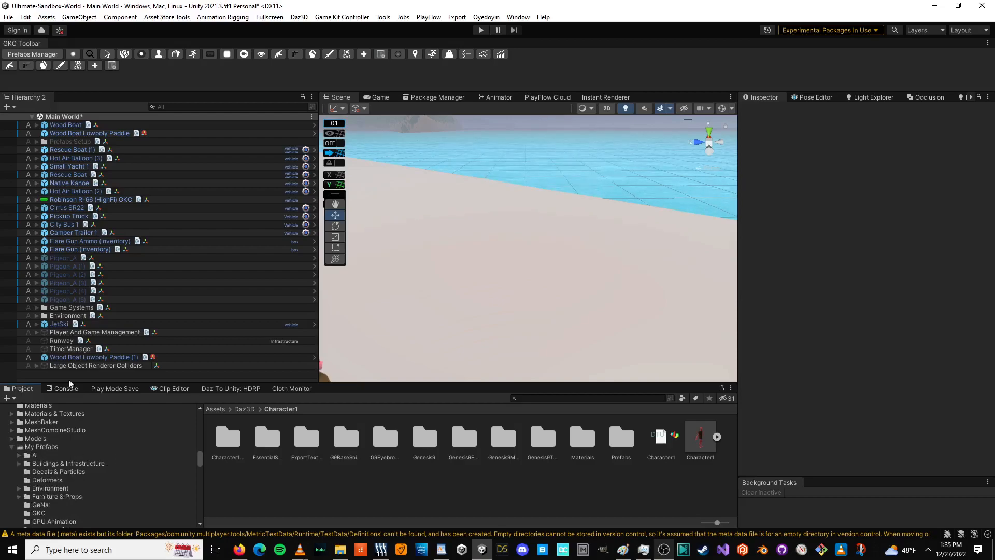
scroll(65, 463, "down", 5)
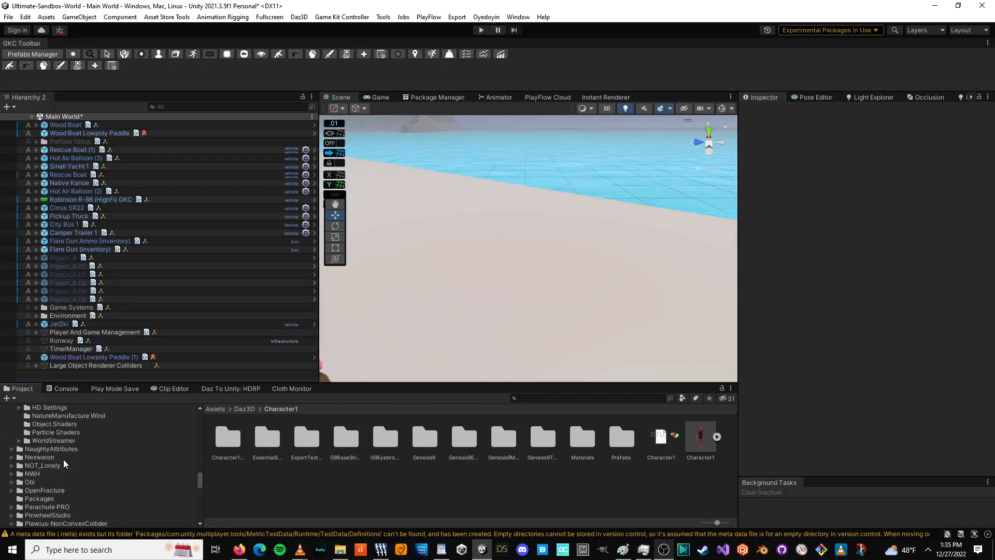
scroll(65, 463, "down", 3)
scroll(65, 463, "down", 5)
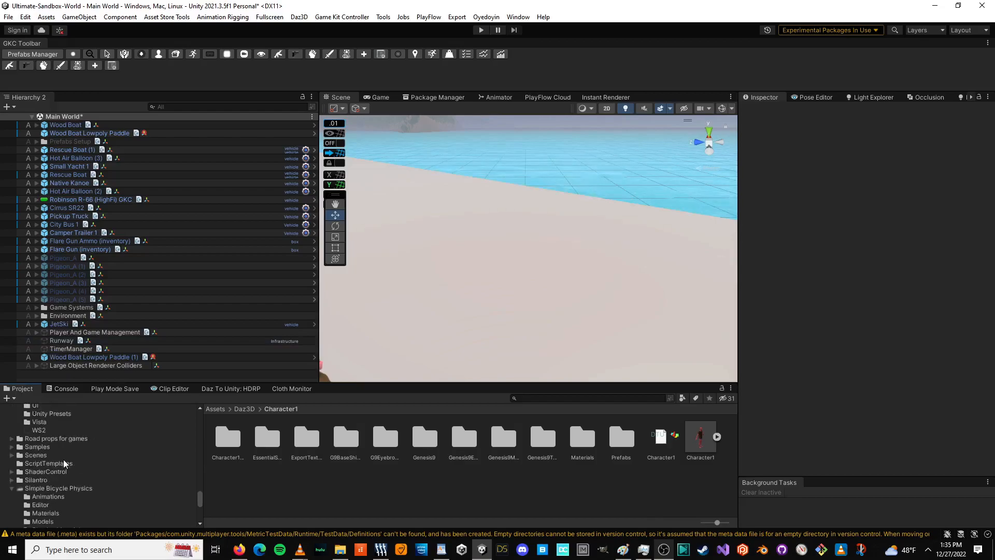
scroll(66, 463, "down", 5)
left_click(43, 414)
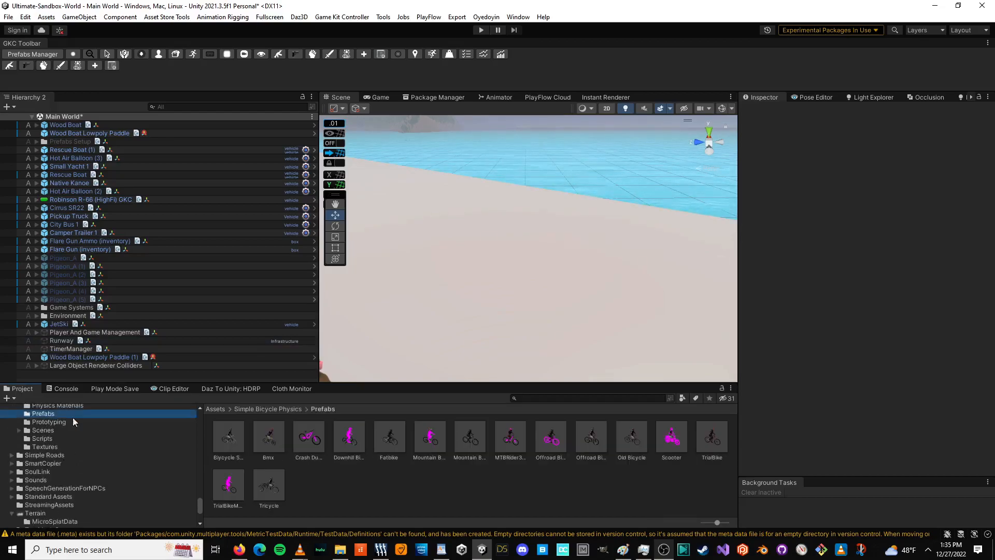
left_click_drag(268, 435, 495, 283)
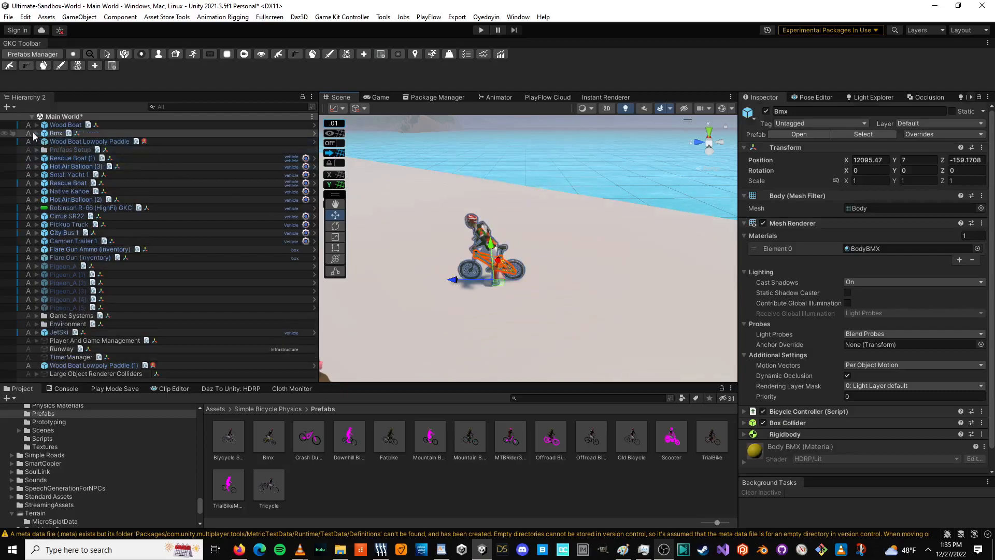
left_click(36, 133)
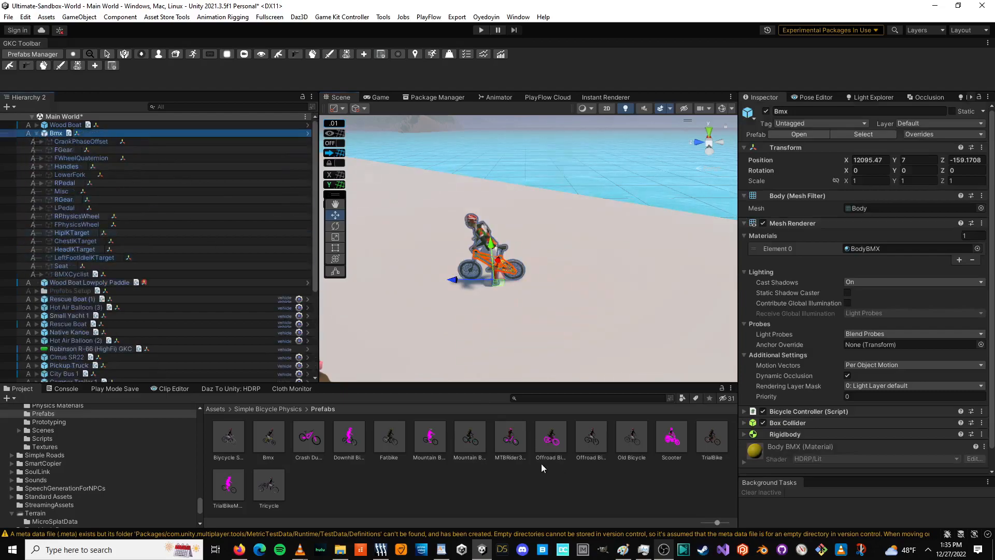
Step: Place the Character1 model from the Daz3D/Character1 folder on the sand beside the bike
scroll(89, 467, "up", 20)
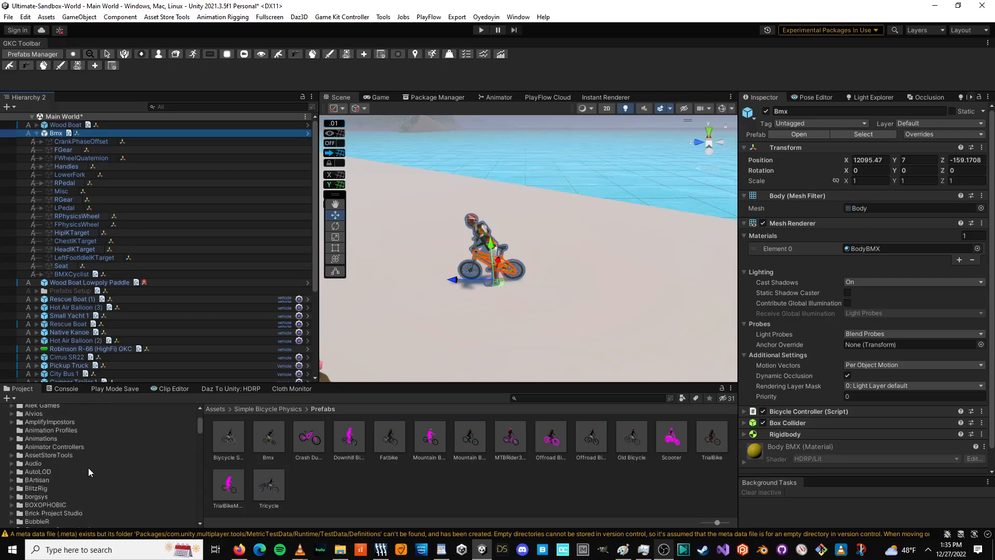
scroll(66, 465, "down", 5)
scroll(64, 465, "down", 8)
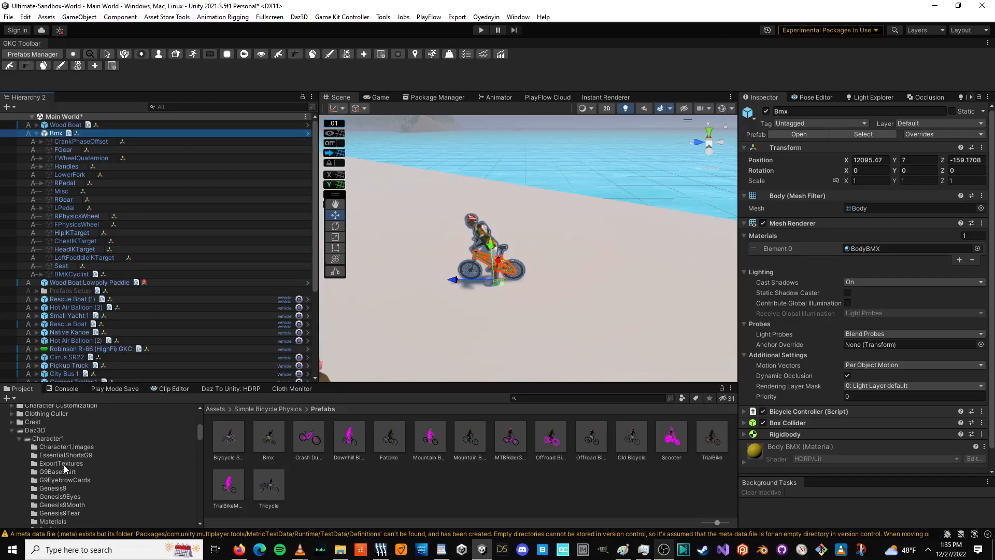
left_click(41, 438)
left_click_drag(681, 434, 564, 319)
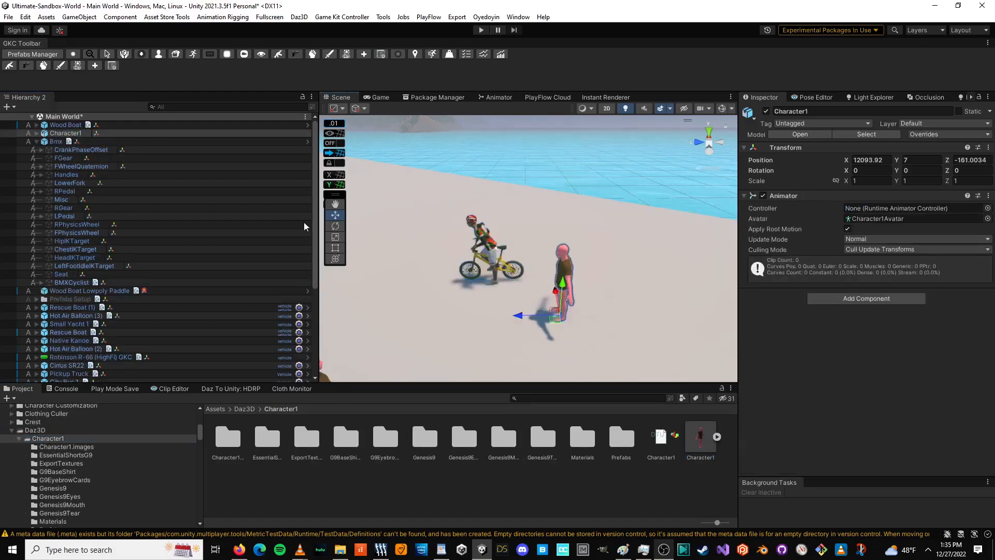
Step: Run Cyclist Setup's Setup Selected on Character1
left_click(518, 17)
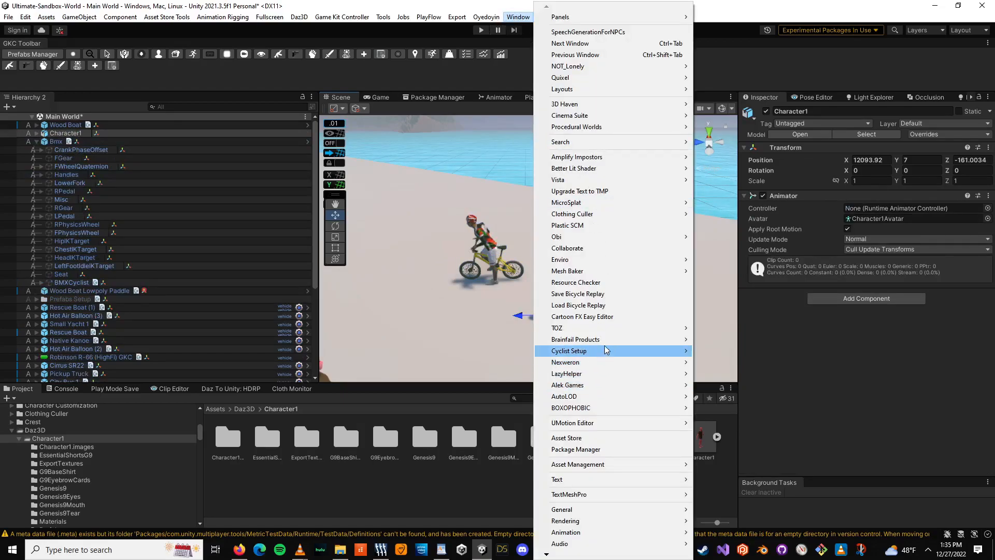
mouse_move(607, 351)
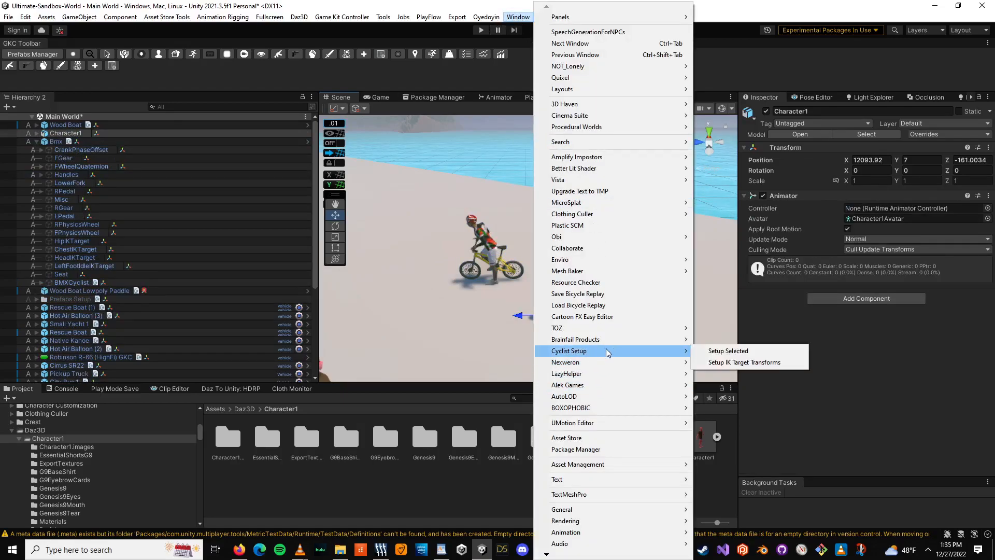
left_click(738, 353)
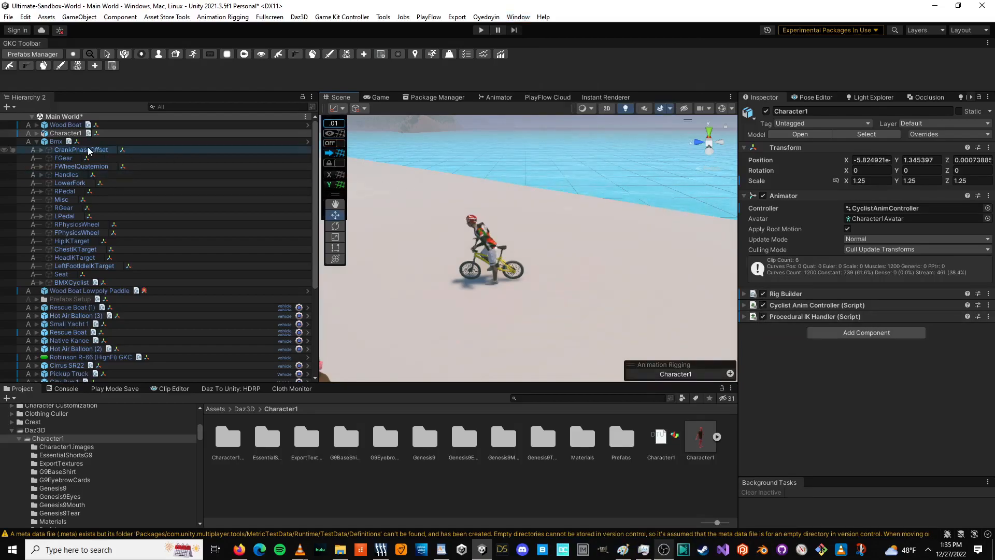
Step: Parent Character1 to the Bmx object, below BMXCyclist, and reset its Transform component
left_click(40, 135)
left_click_drag(40, 135, 59, 163)
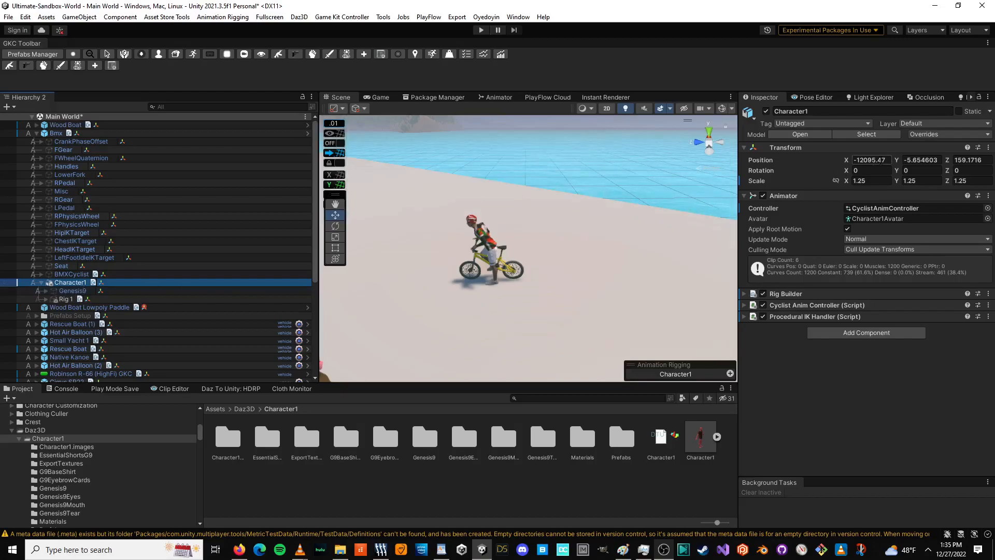
left_click(874, 161)
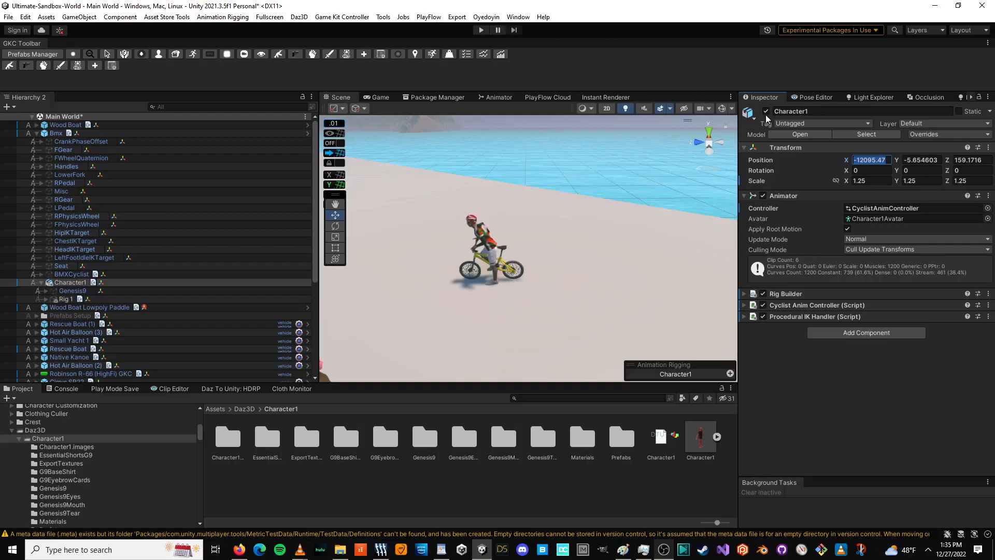
right_click(785, 147)
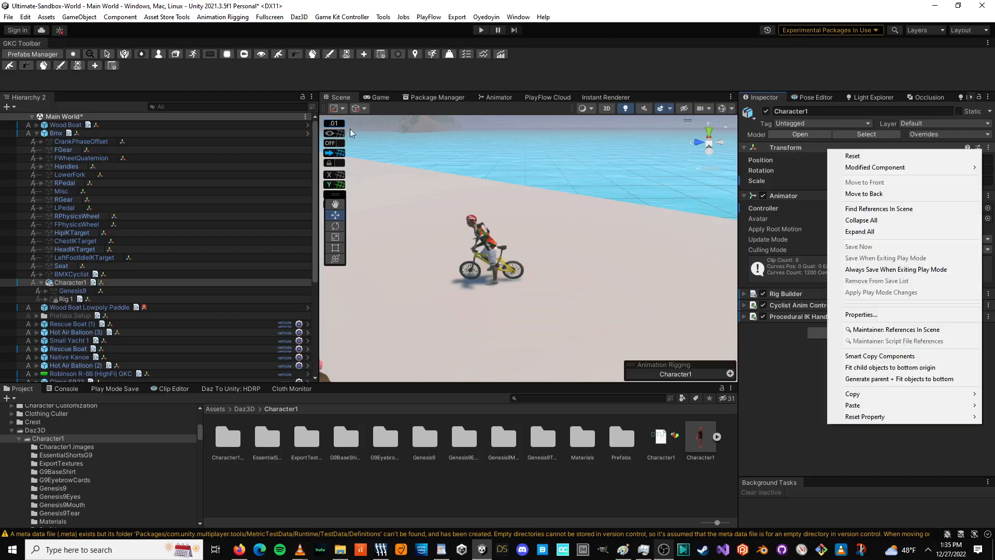
left_click(854, 156)
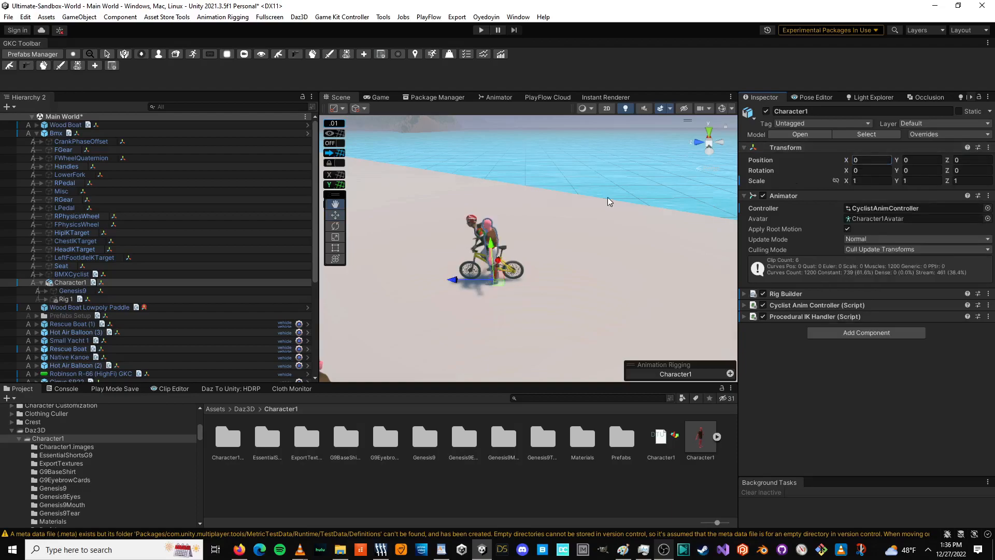
Step: Frame Character1 in the scene and raise it above the bike to a Y position of 1.346
key("f")
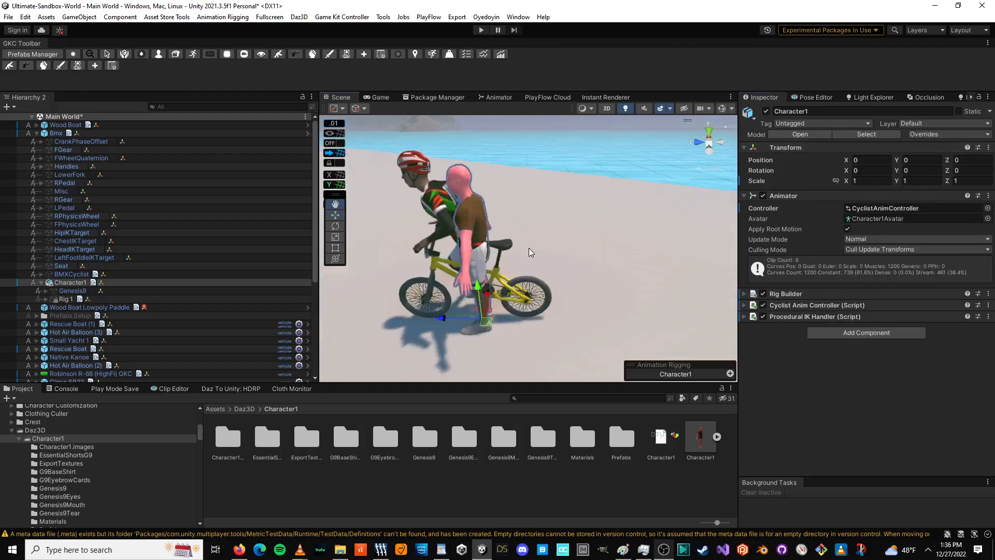
left_click_drag(485, 291, 507, 182)
mouse_move(435, 225)
left_mouse_down()
mouse_move(463, 226)
mouse_move(436, 232)
left_mouse_up()
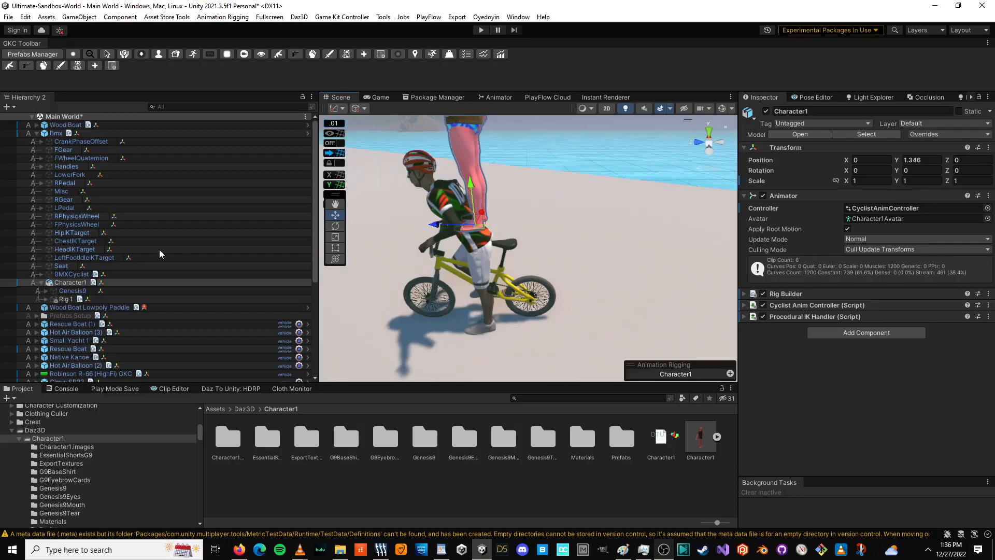
Step: Expand Character1's Rig 1, check its HipIK constraint, and deactivate the original BMXCyclist rider
left_click(67, 300)
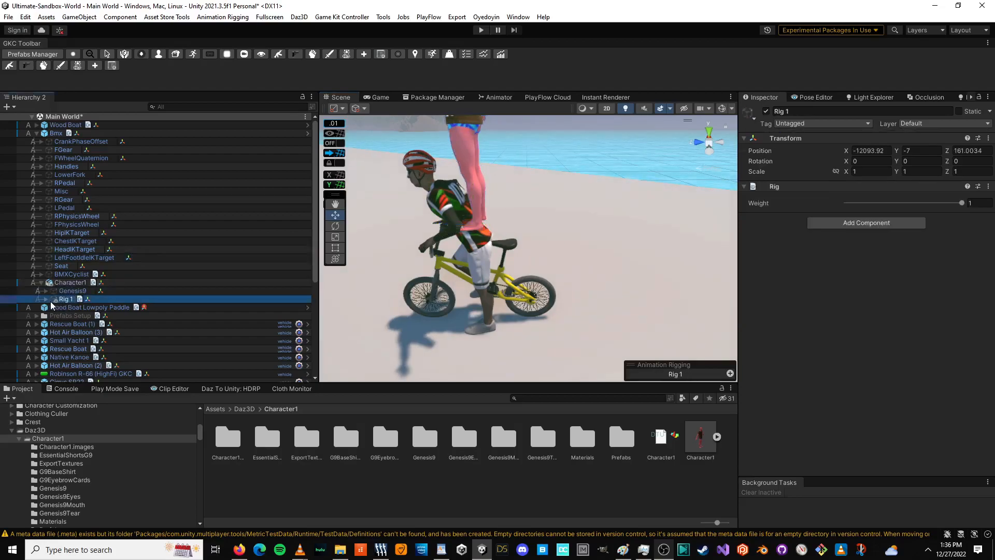
key("Right")
scroll(73, 300, "down", 1)
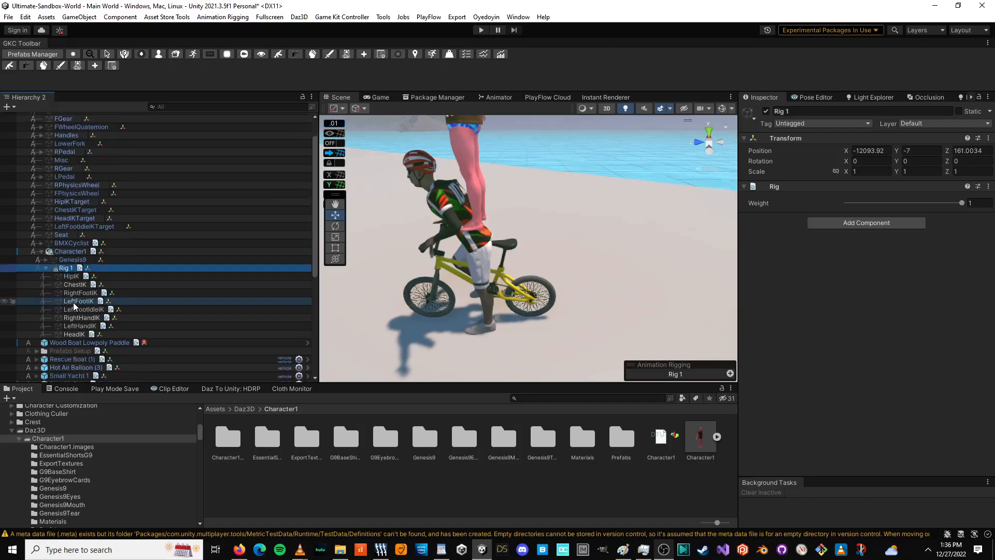
left_click(72, 277)
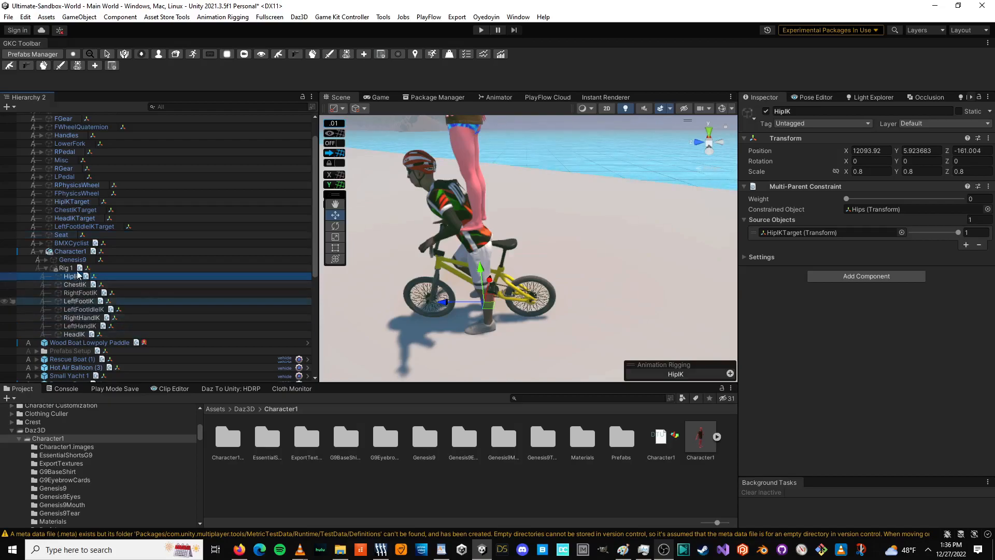
left_click(70, 243)
left_click(766, 111)
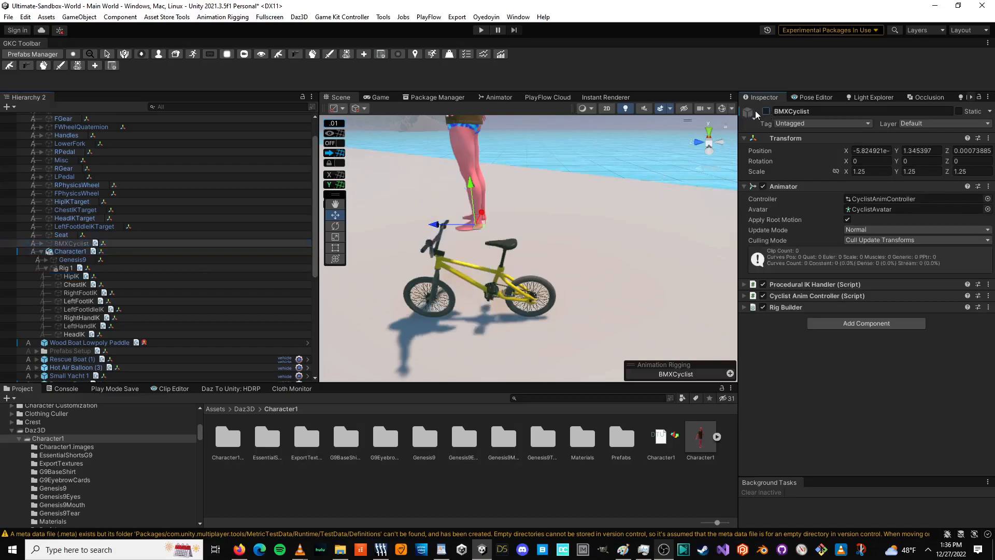
Step: Expand Character1's Genesis9 object and locate the asset referenced by HipIK's HipIKTarget source object
left_click(46, 260)
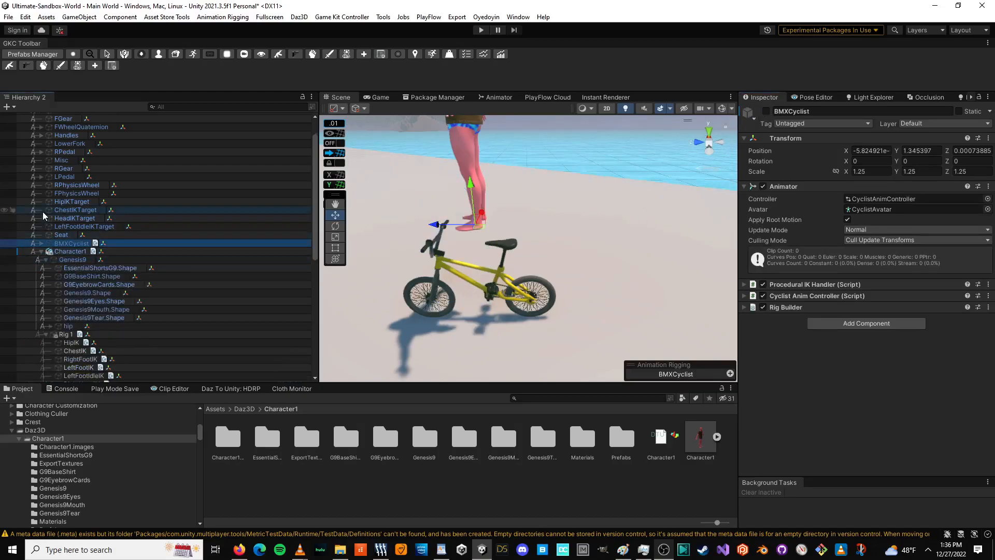
scroll(43, 212, "up", 2)
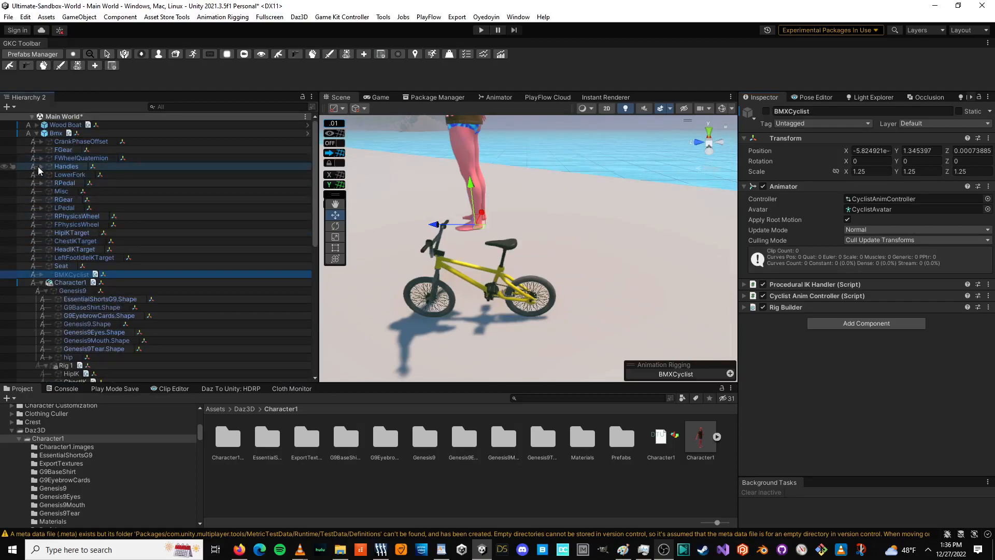
scroll(62, 218, "down", 5)
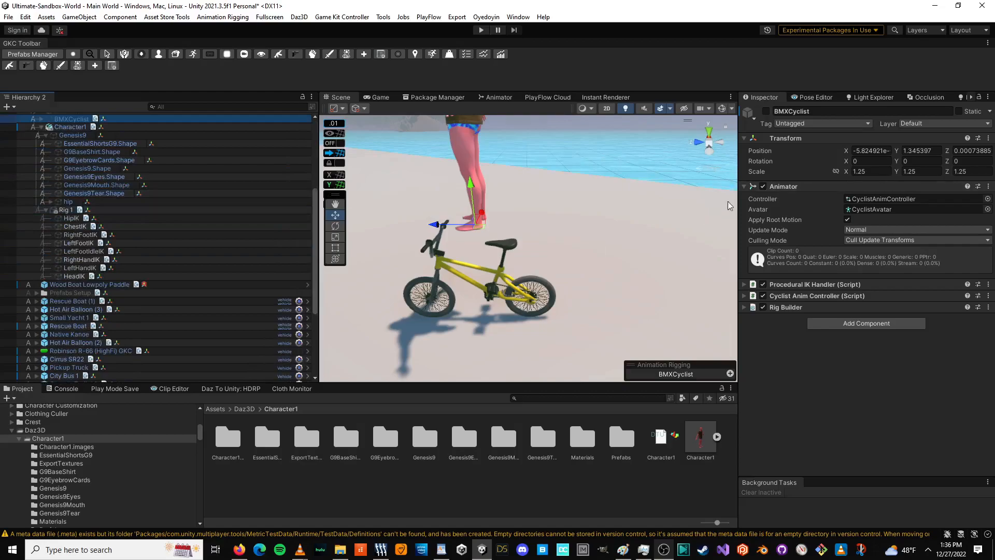
left_click(784, 187)
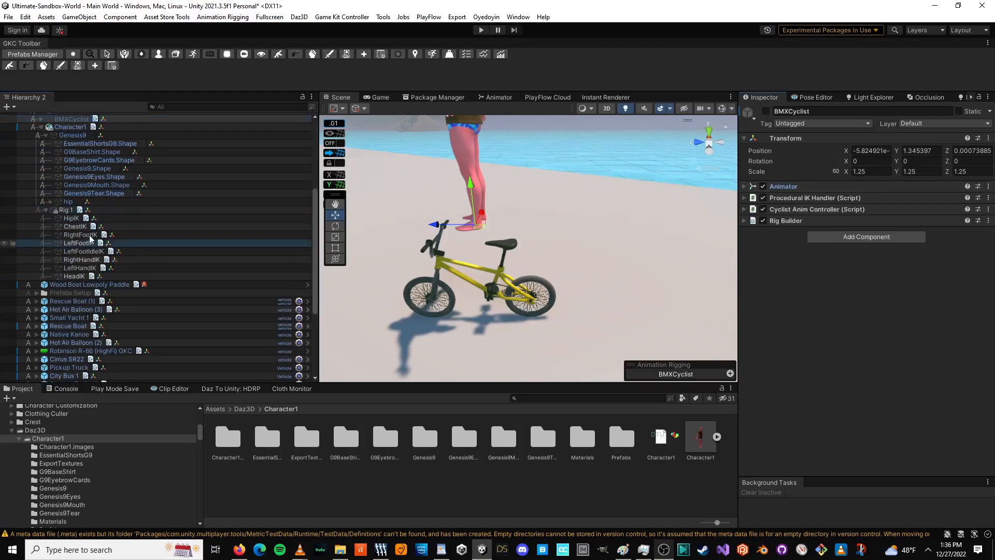
left_click(71, 219)
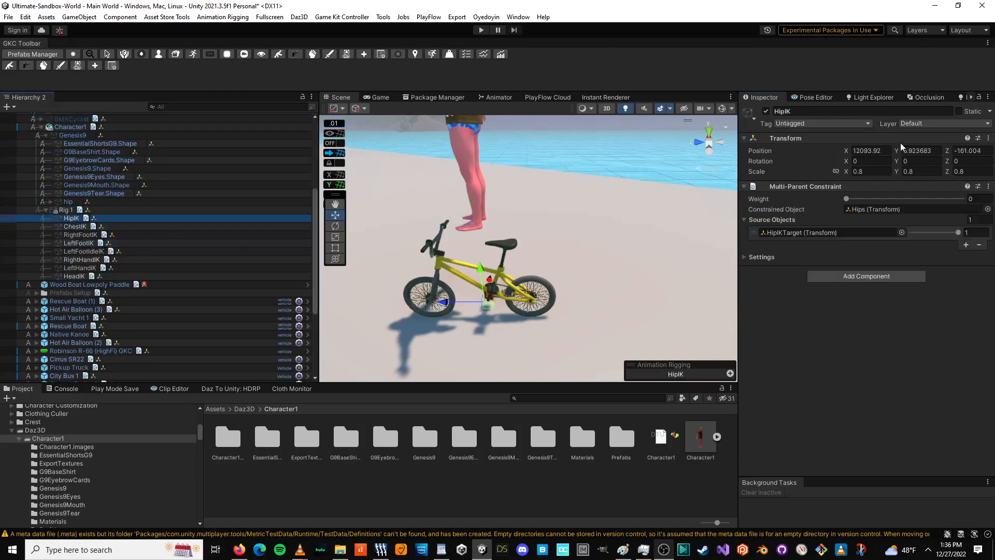
left_click(806, 234)
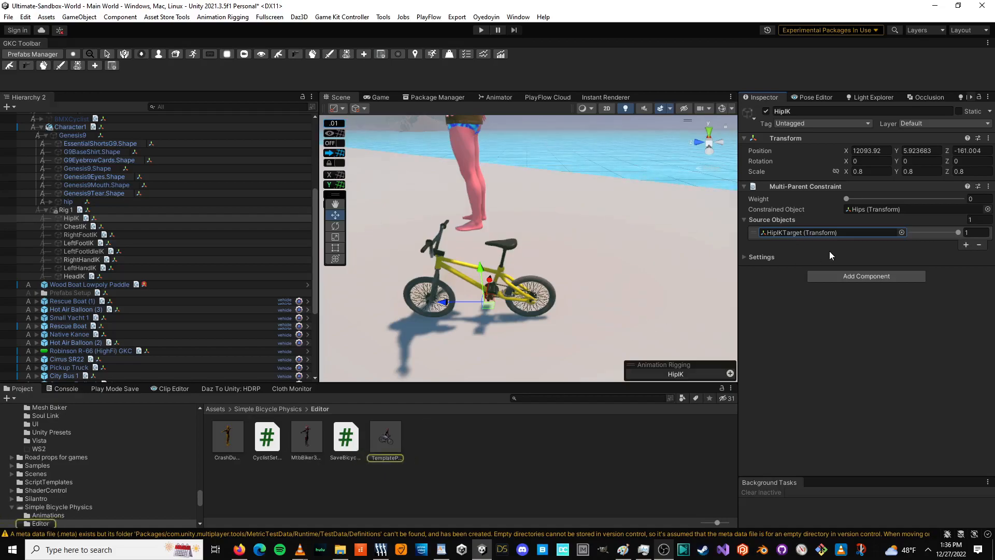
Step: Assign the Bmx's own HipIKTarget as HipIK's source object and Character1's hip bone as its constrained object
scroll(91, 210, "up", 5)
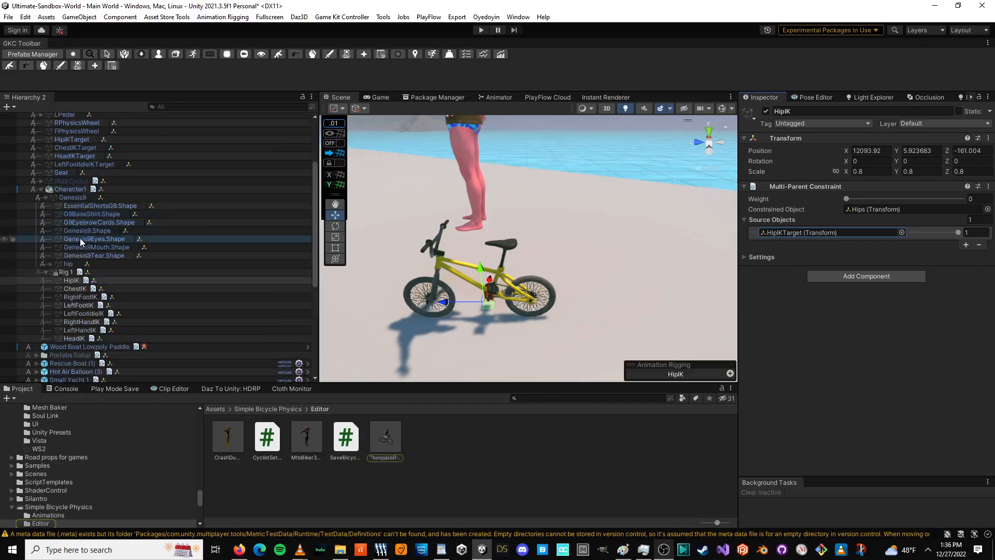
left_click(78, 179)
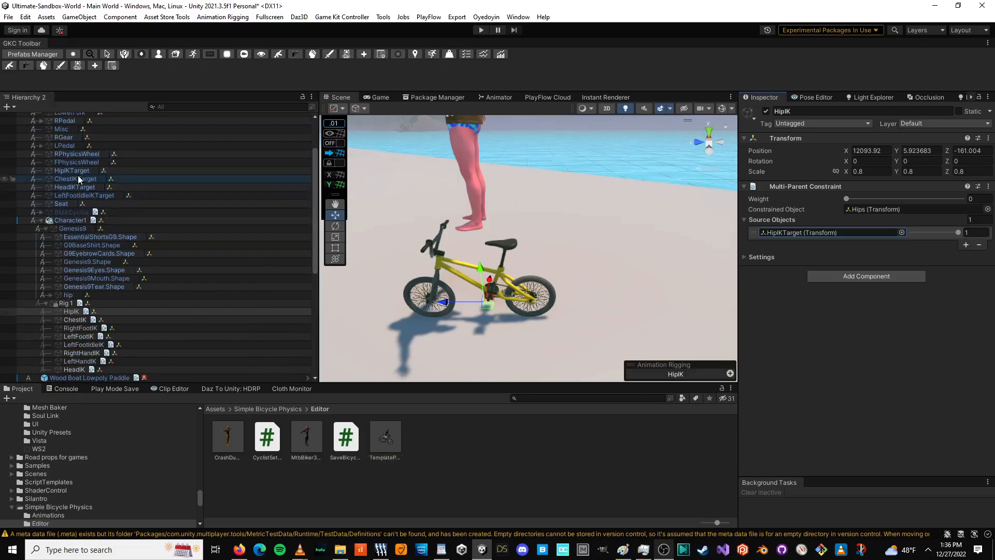
left_click(71, 171)
left_click_drag(70, 170, 813, 233)
scroll(78, 275, "down", 3)
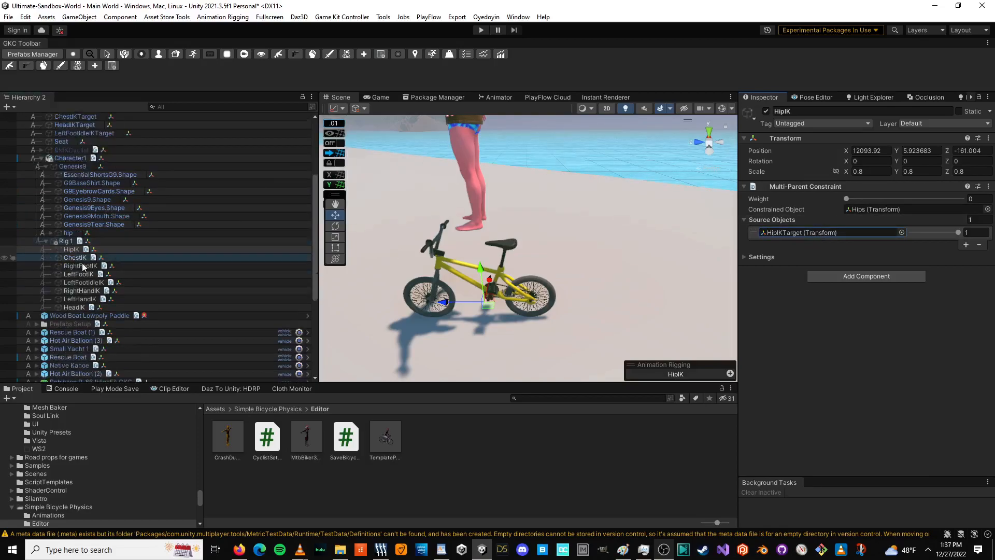
left_click_drag(67, 233, 866, 210)
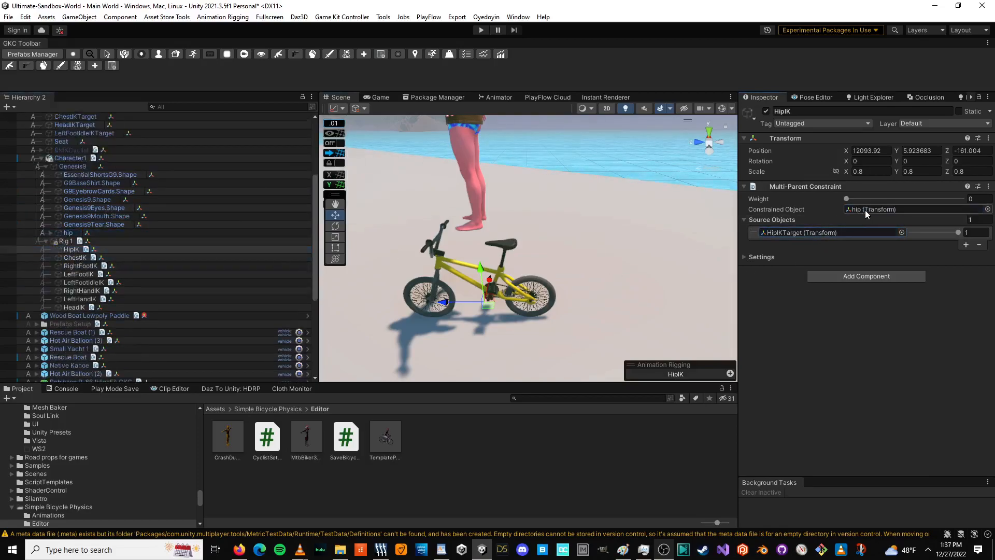
Step: Check Character1's ChestIK constraint and expand its skeleton from the hip through spine1, spine2 and spine3
left_click(50, 233)
left_click(77, 273)
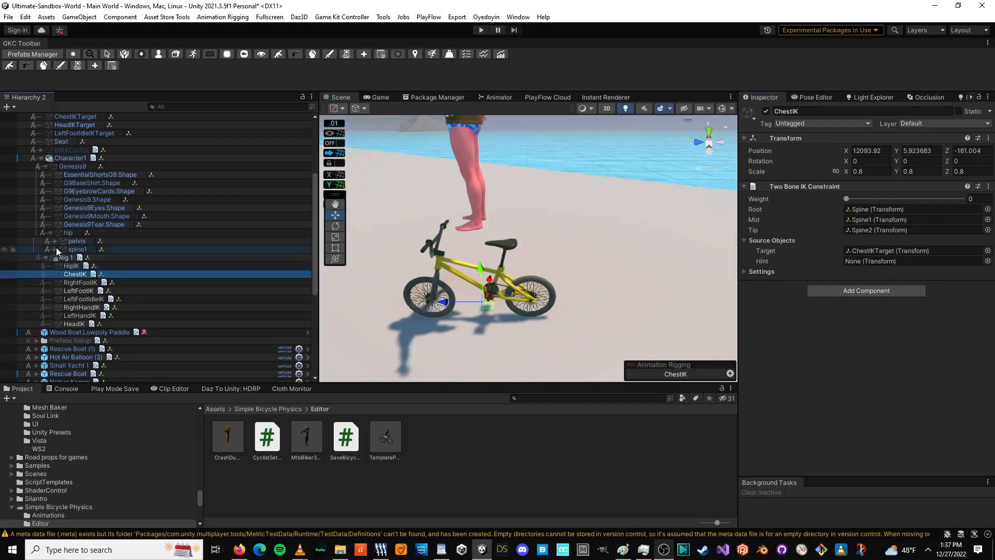
left_click(55, 249)
left_click(59, 257)
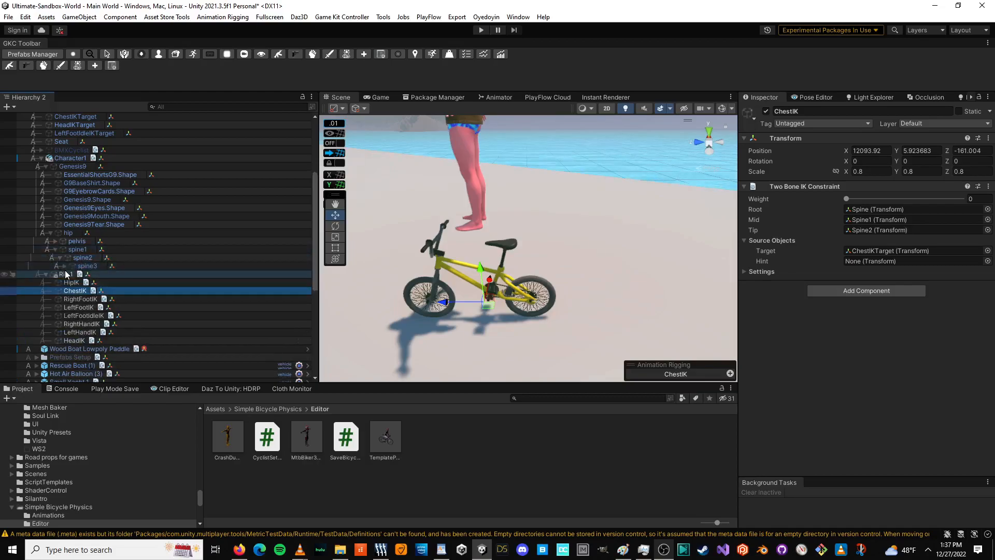
left_click(64, 266)
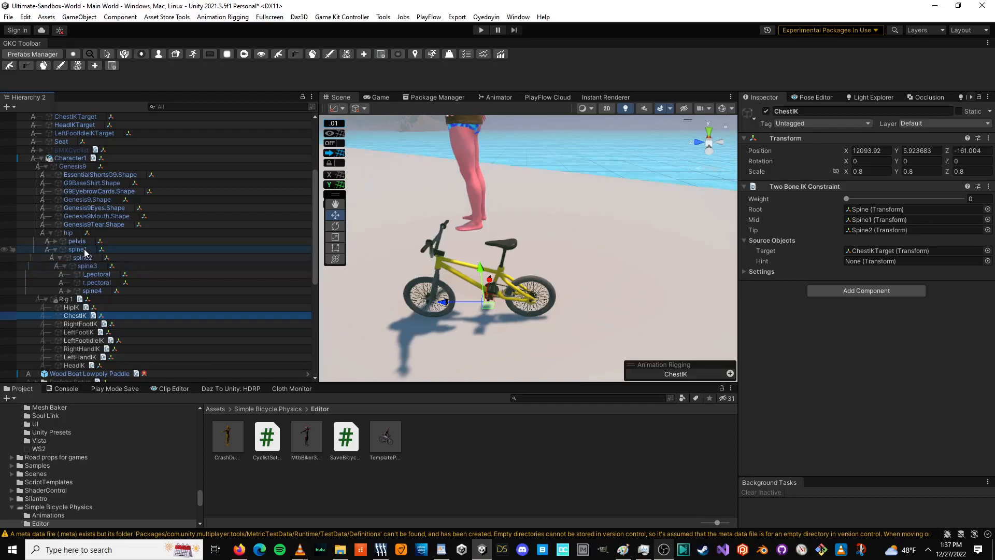
Step: Examine where the spine1, spine3 and spine4 bones sit on Character1's body, and look at the bones beneath spine4
left_click(87, 251)
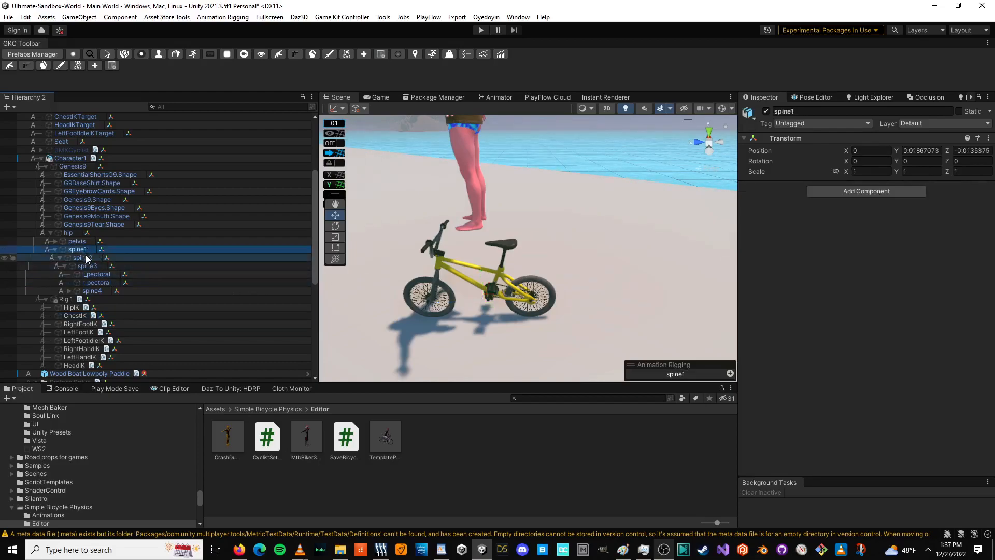
left_click(58, 257)
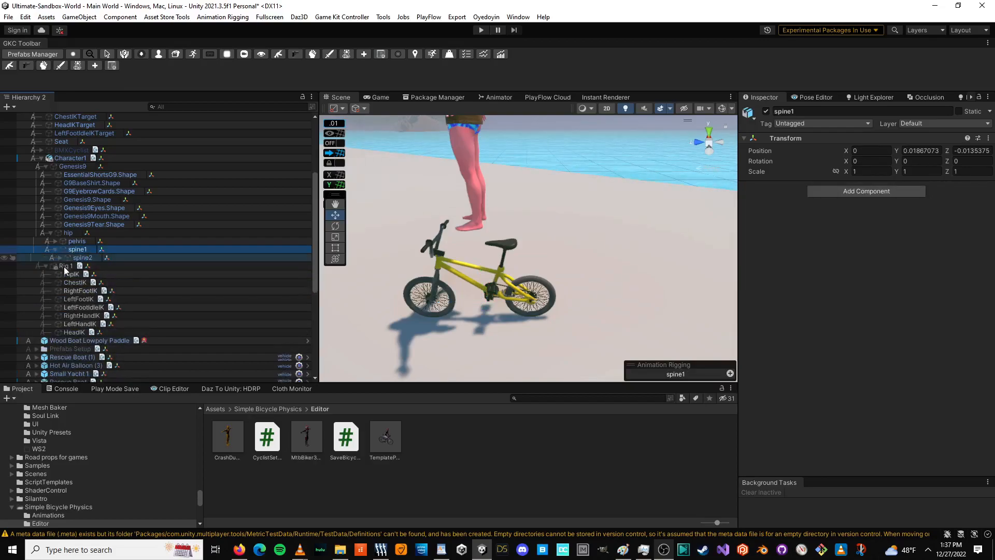
left_click(59, 257)
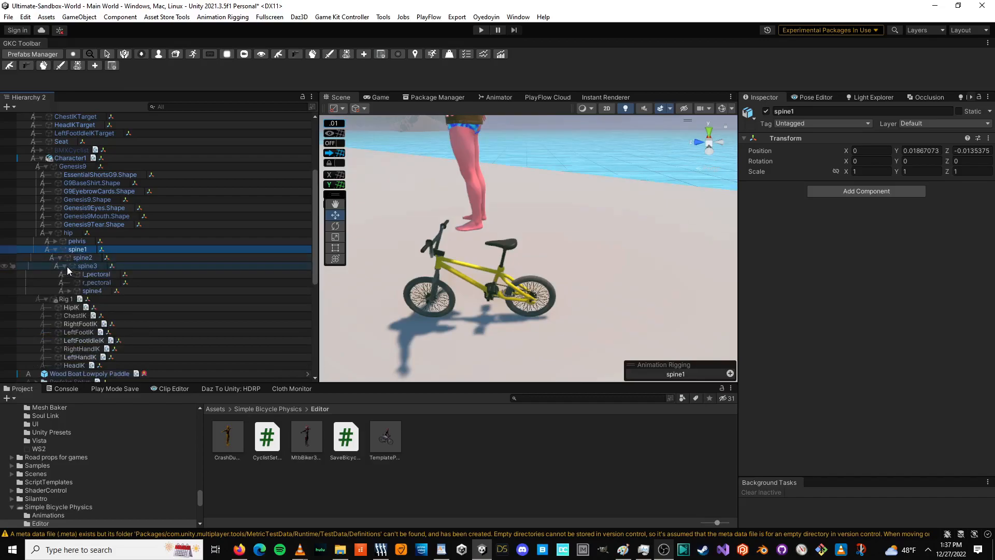
left_click(83, 265)
middle_click_drag(449, 325, 458, 413)
left_click(86, 291)
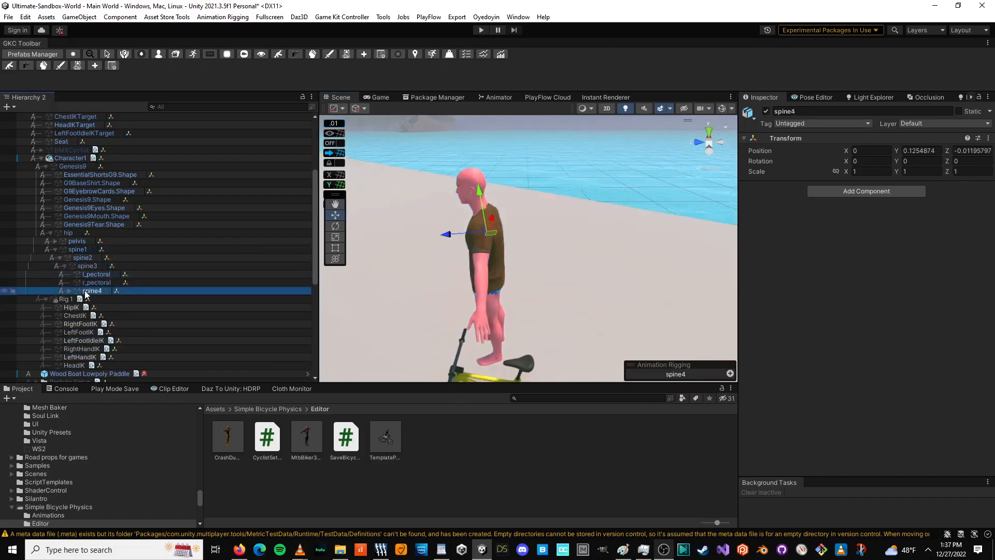
left_click(68, 290)
scroll(107, 248, "down", 2)
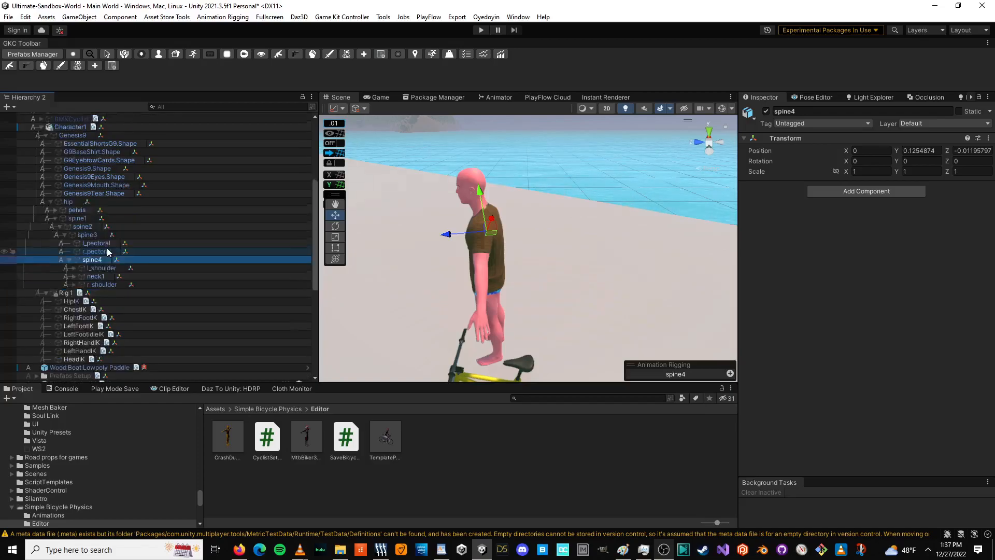
middle_click_drag(458, 217, 379, 216)
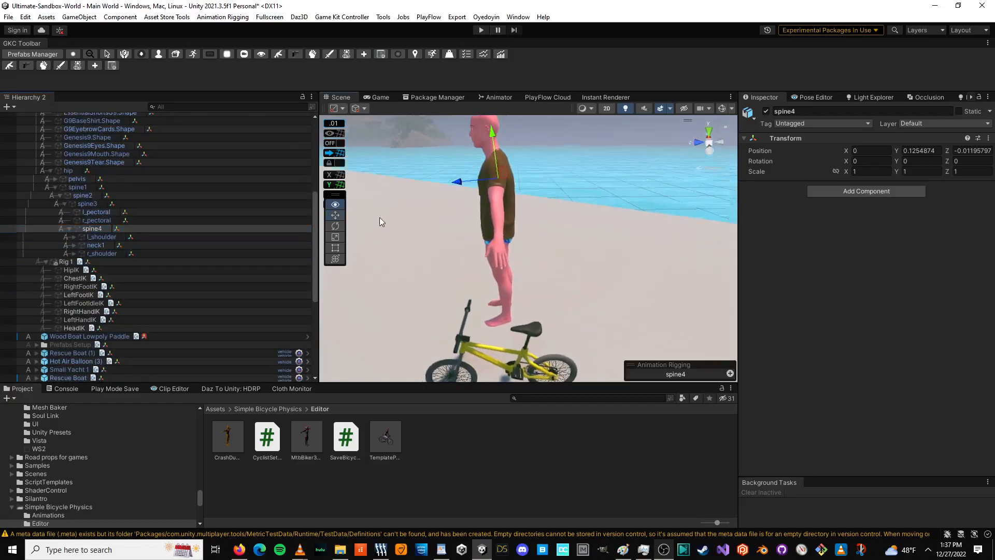
left_click(85, 196)
left_click(92, 203)
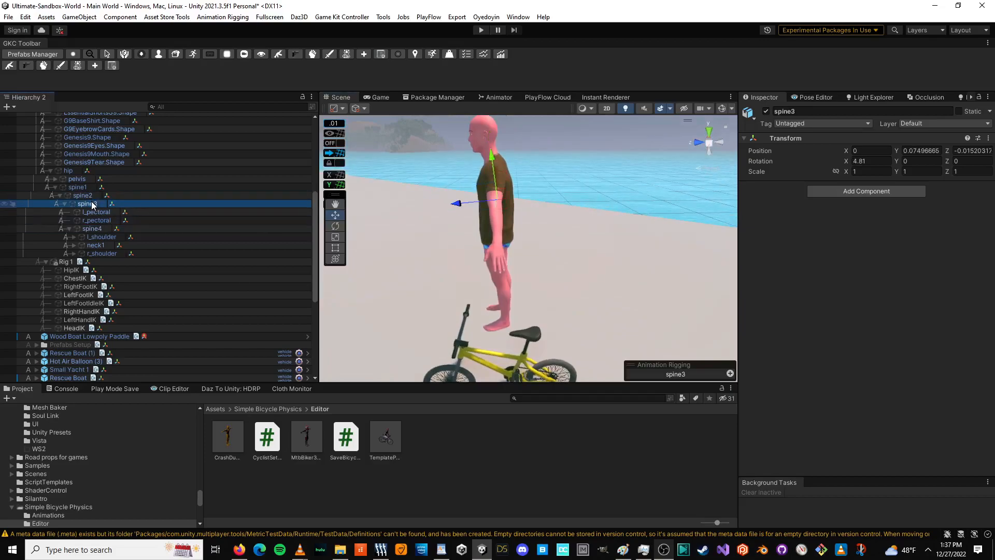
left_click(97, 228)
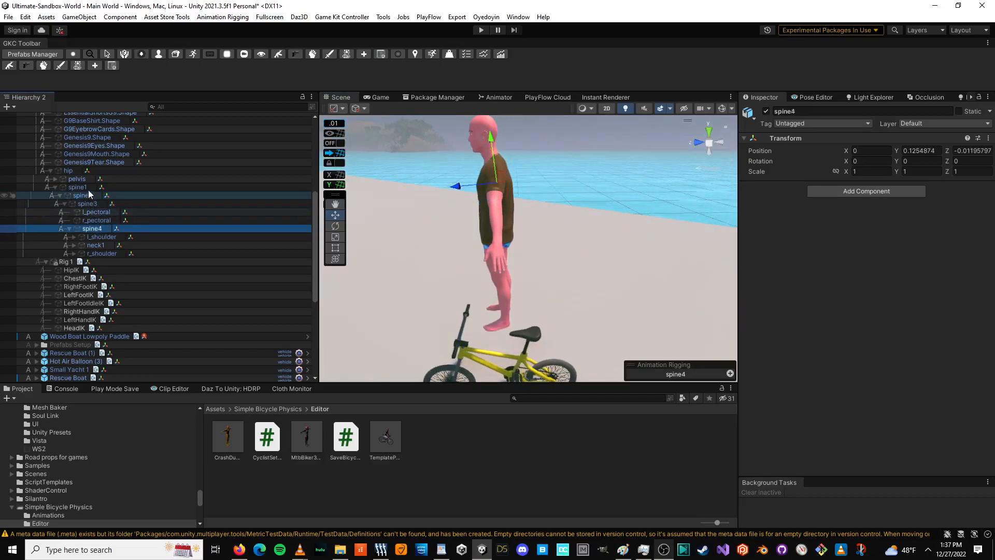
left_click(78, 187)
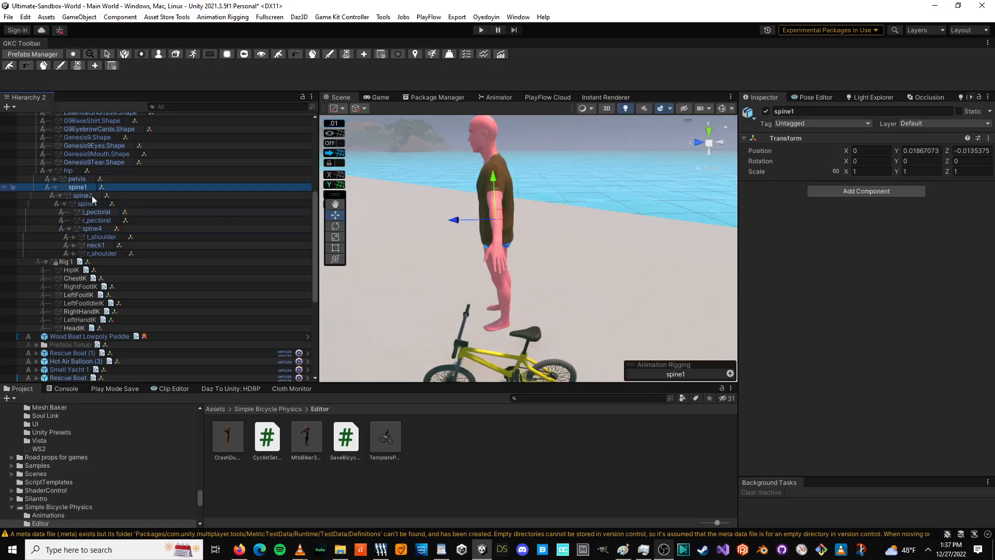
Step: Assign spine2, spine3 and spine4 as ChestIK's root, mid and tip, with the Bmx's ChestIKTarget as its target
left_click(84, 278)
left_click_drag(90, 195, 881, 209)
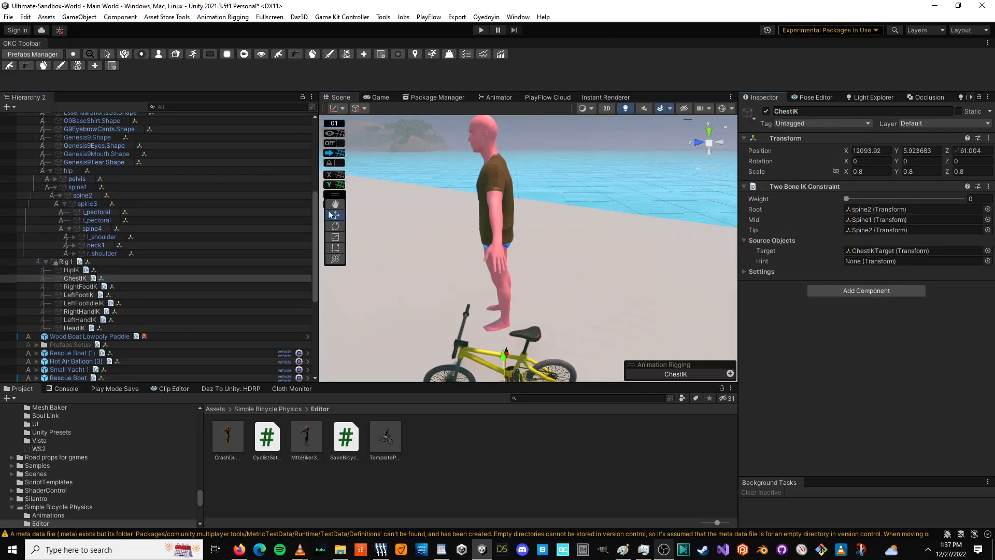
left_click_drag(86, 204, 884, 220)
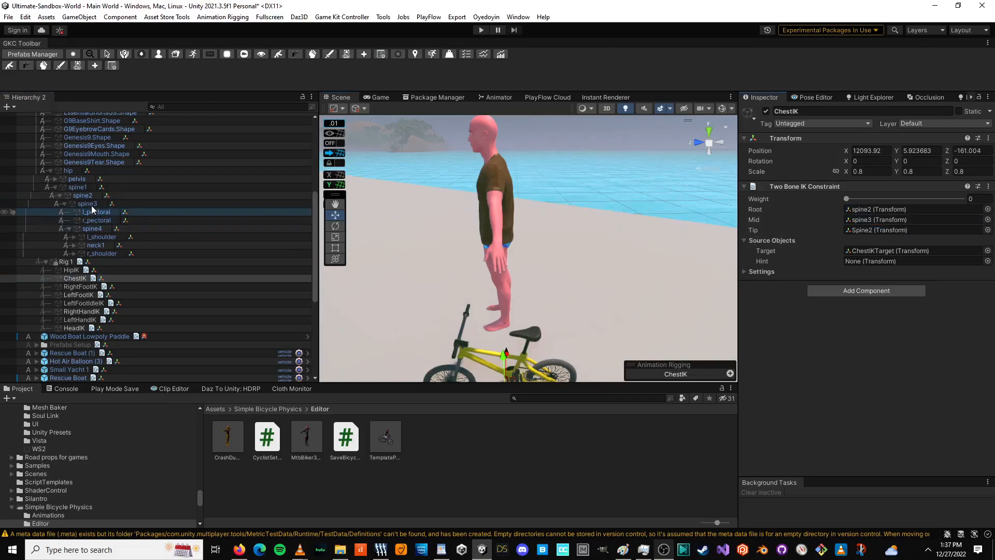
left_click_drag(91, 228, 898, 230)
scroll(163, 195, "up", 4)
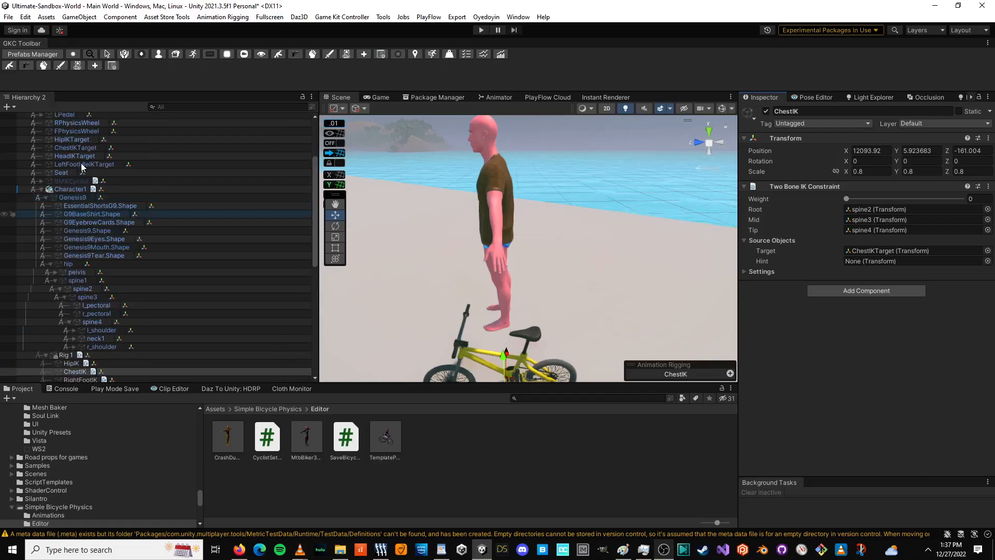
left_click_drag(76, 147, 896, 249)
Step: Assign the RightFootIKTarget under the Bmx's RPedal as the target of Character1's RightFootIK
scroll(78, 264, "down", 5)
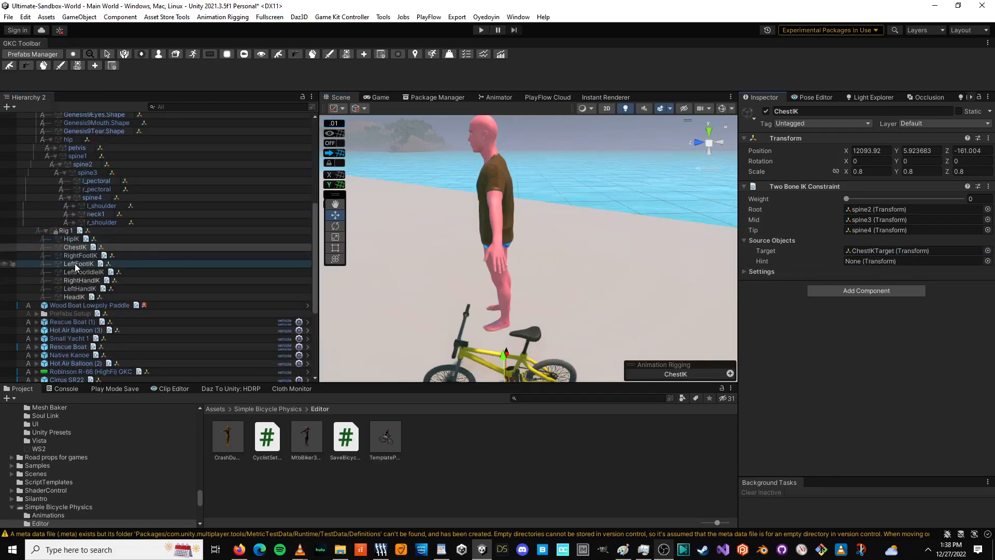
left_click(75, 264)
left_click(82, 256)
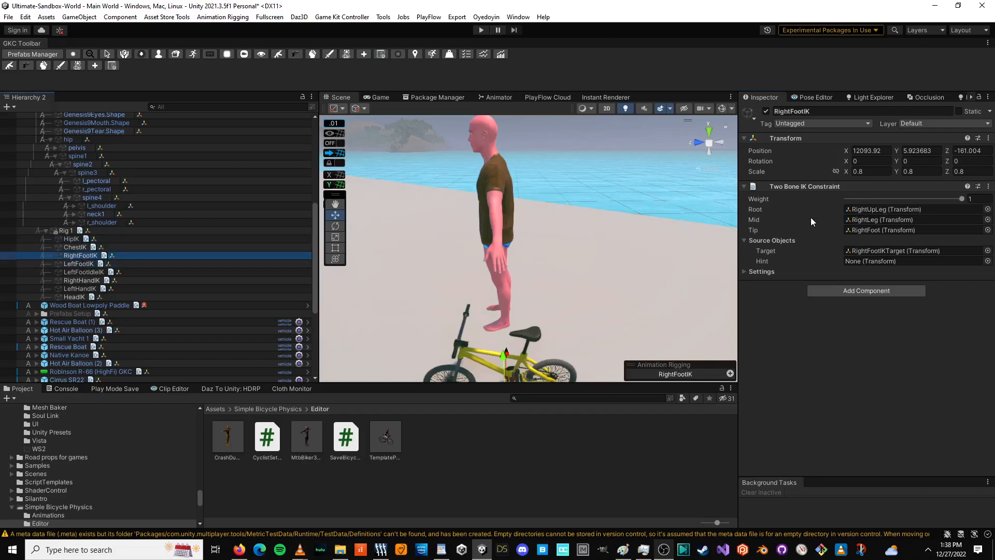
scroll(138, 169, "up", 9)
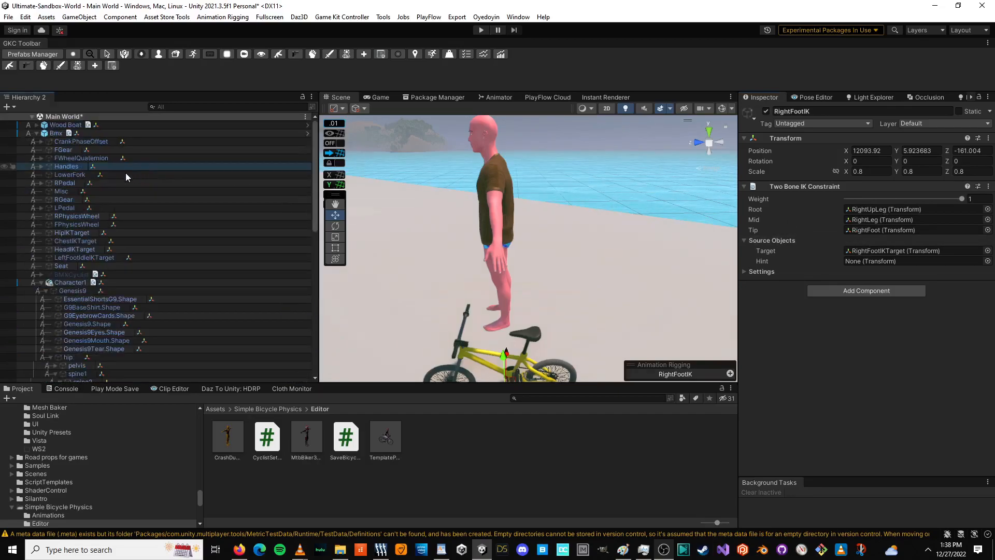
left_click(41, 183)
left_click(41, 216)
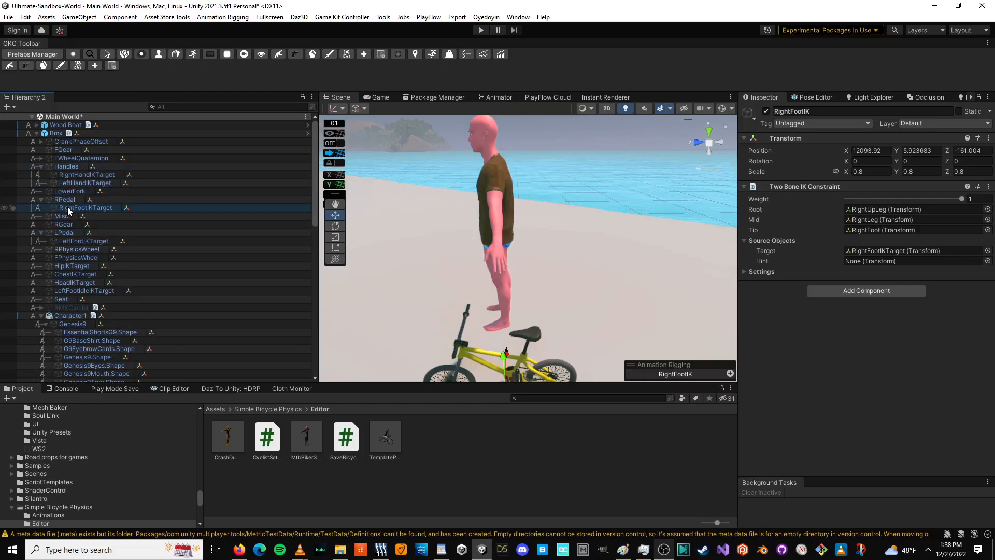
left_click_drag(68, 211, 890, 252)
Step: Expand Character1's pelvis and leg bones, and assign r_thigh, r_shin and r_foot as RightFootIK's root, mid and tip
scroll(174, 208, "down", 8)
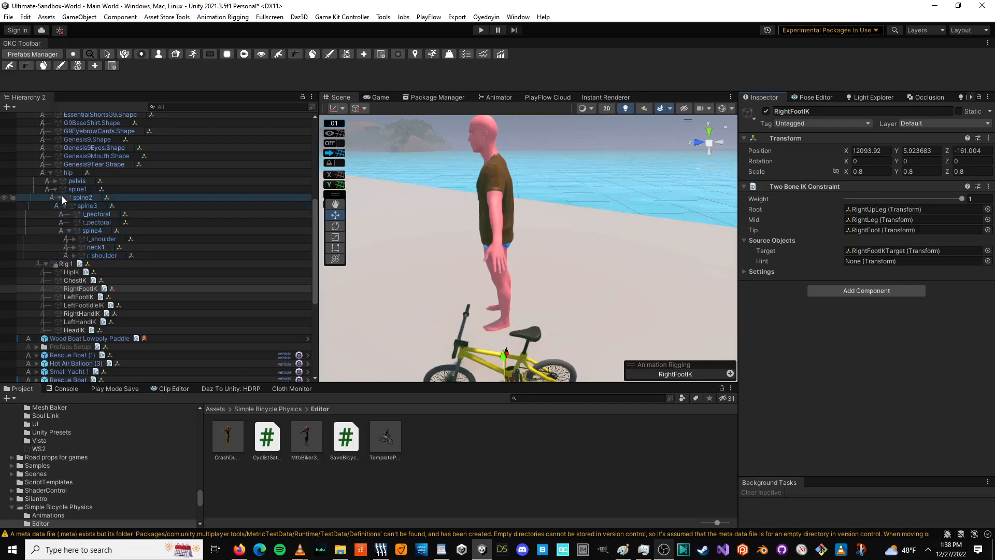
left_click(55, 180)
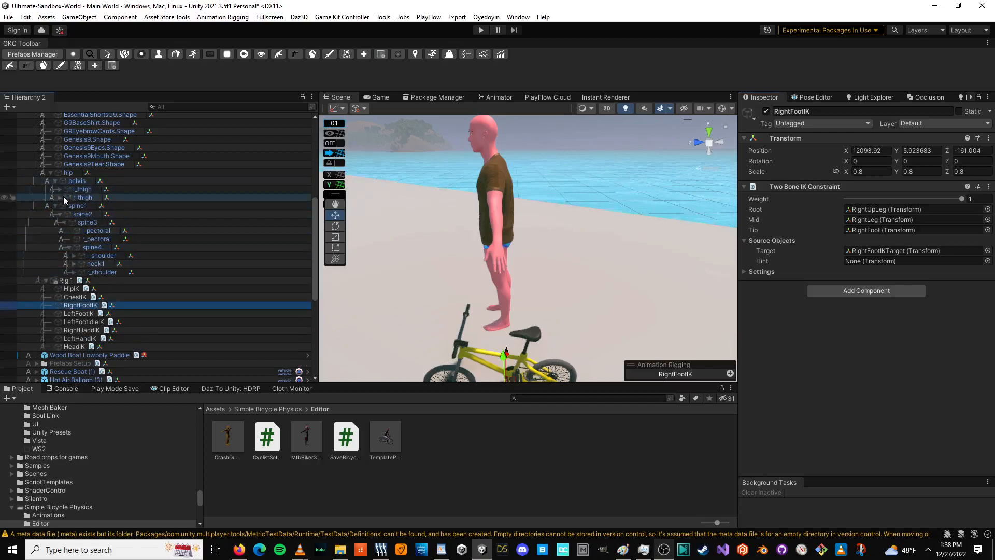
left_click(59, 189)
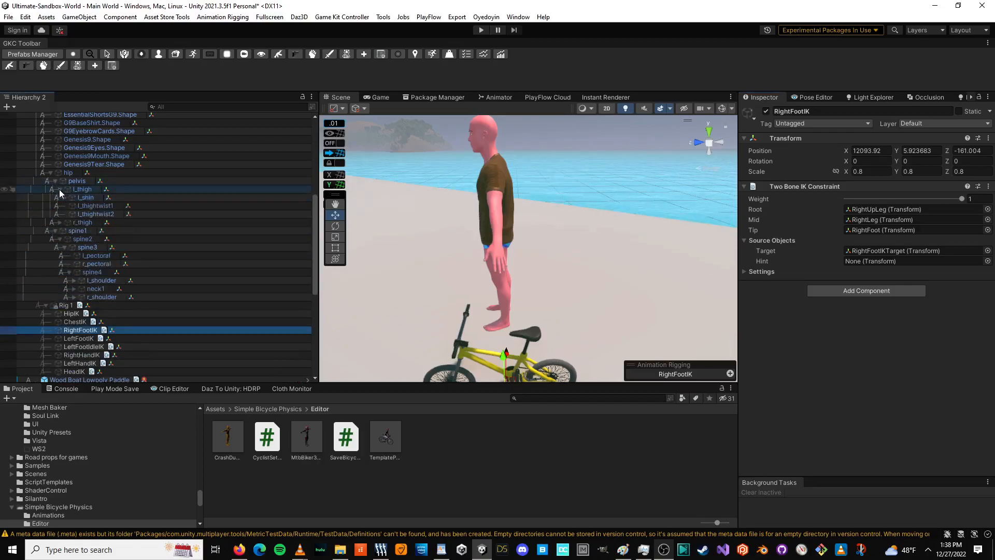
left_click(59, 222)
left_click(64, 231)
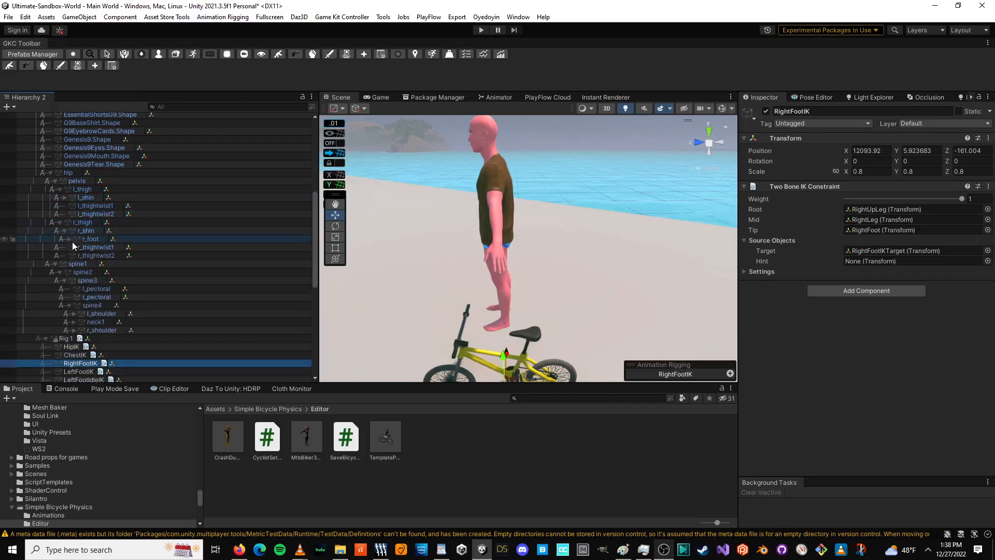
left_click_drag(179, 223, 874, 207)
left_click_drag(86, 230, 860, 223)
left_click_drag(473, 247, 887, 232)
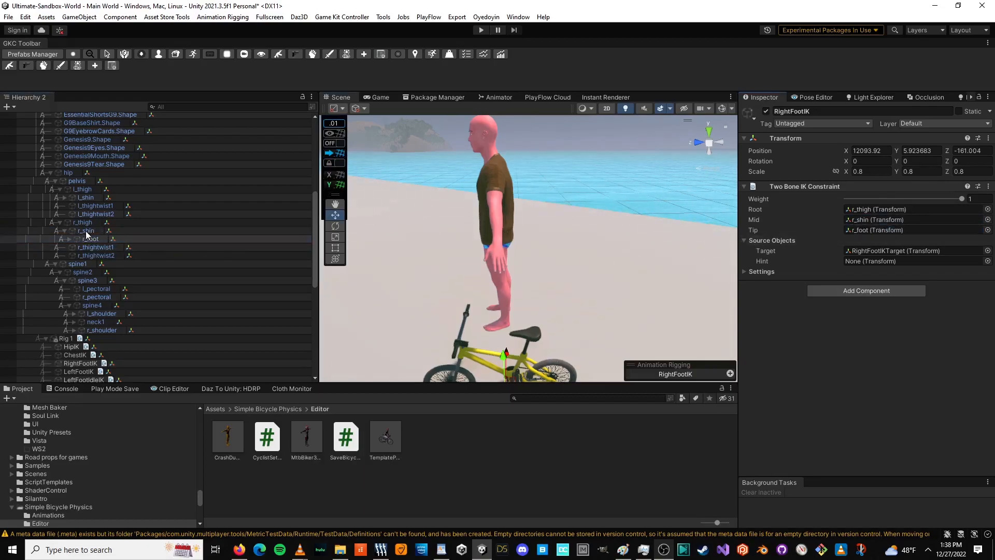
Step: Assign the Bmx's LeftHandIKTarget as the target of Character1's LeftFootIK
scroll(78, 223, "up", 5)
scroll(127, 287, "down", 7)
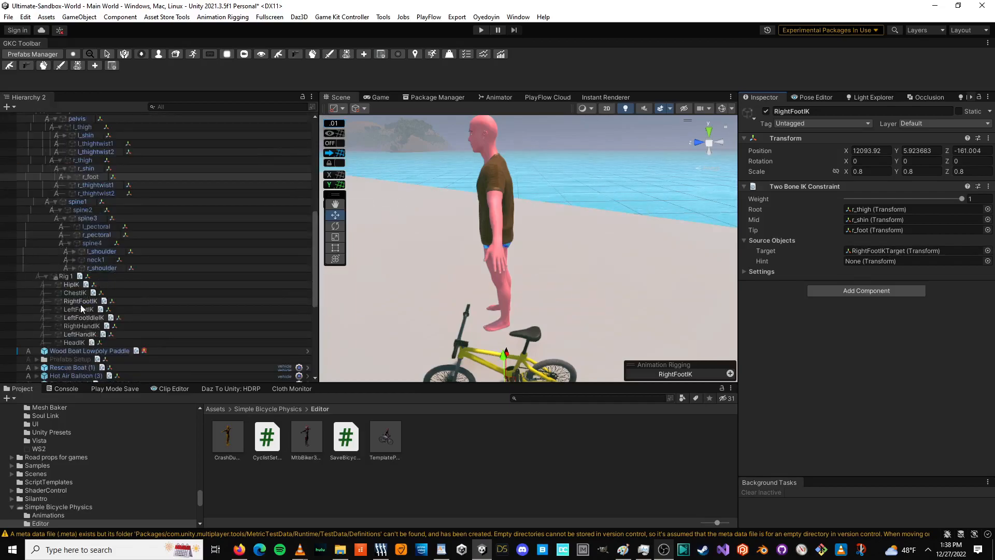
left_click(80, 309)
scroll(118, 232, "up", 9)
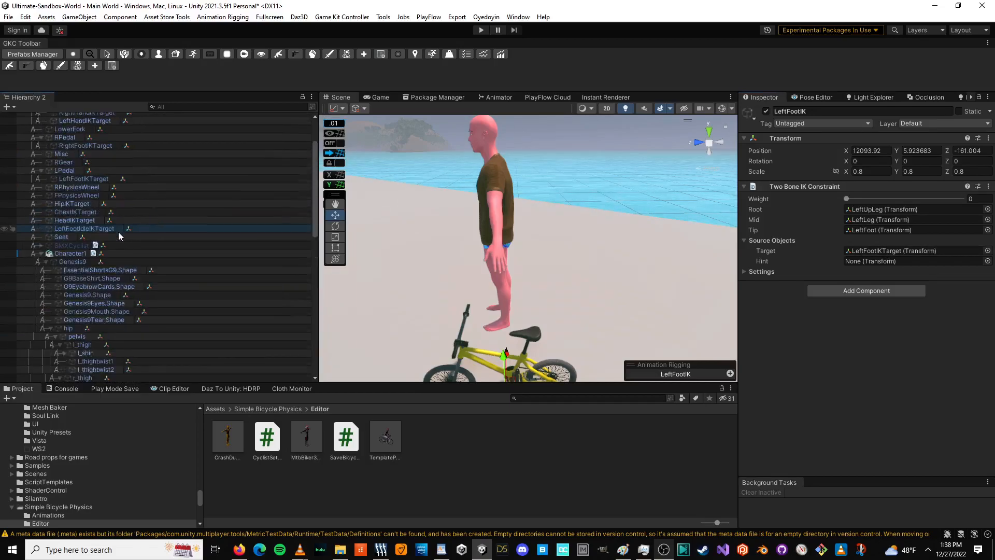
left_click_drag(139, 191, 888, 252)
Step: Assign l_thigh, l_shin and l_foot as LeftFootIK's root, mid and tip
scroll(117, 229, "down", 6)
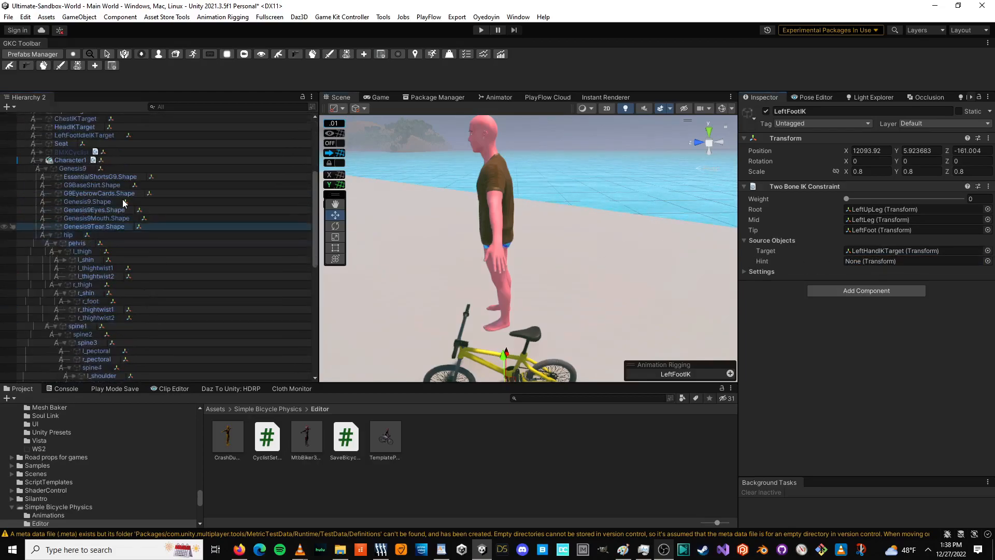
scroll(118, 229, "down", 3)
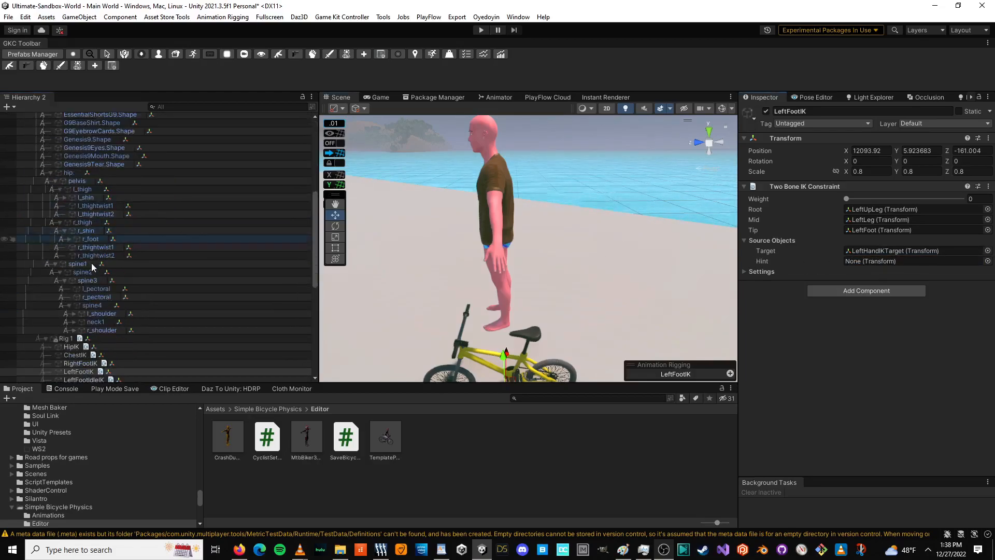
left_click(65, 198)
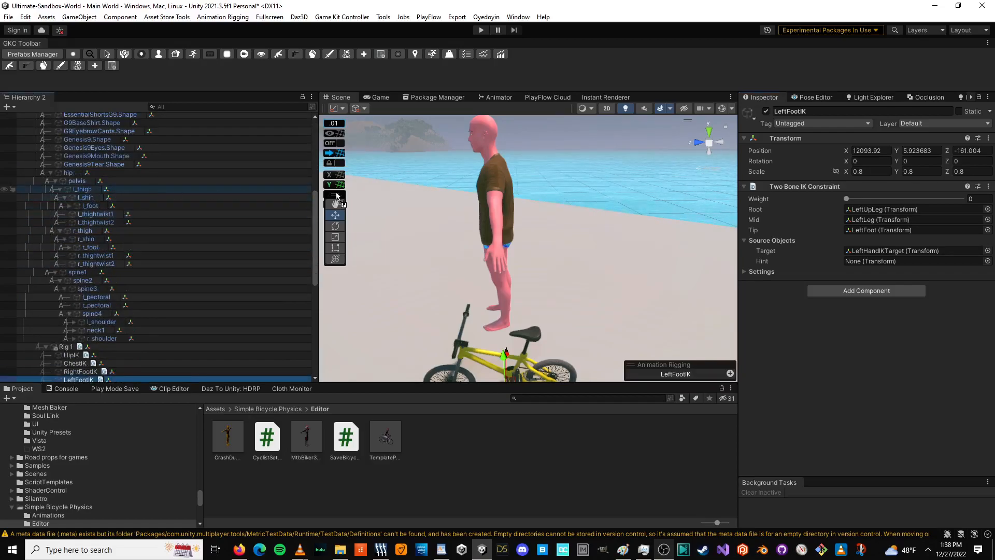
left_click_drag(821, 187, 879, 207)
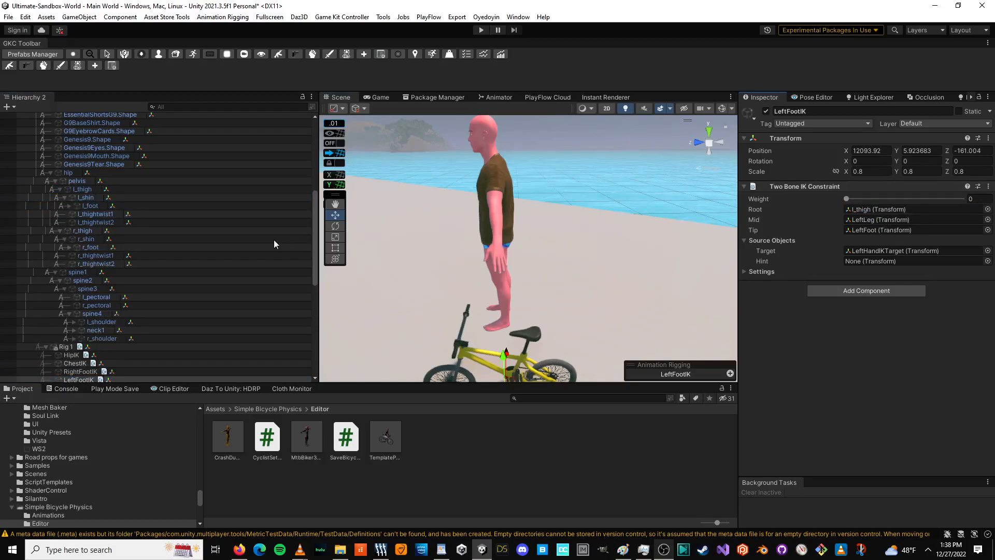
left_click_drag(99, 199, 876, 219)
left_click_drag(95, 204, 875, 227)
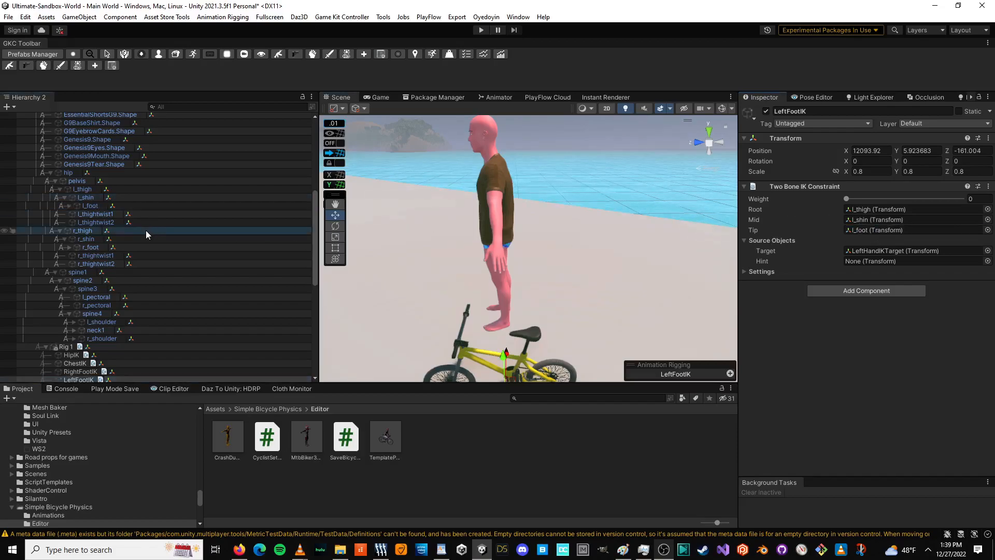
Step: Assign l_thigh, l_shin and l_foot as LeftFootIdleIK's root, mid and tip, and the Bmx's LeftFootIdleIKTarget as its target
scroll(146, 229, "down", 5)
left_click(88, 264)
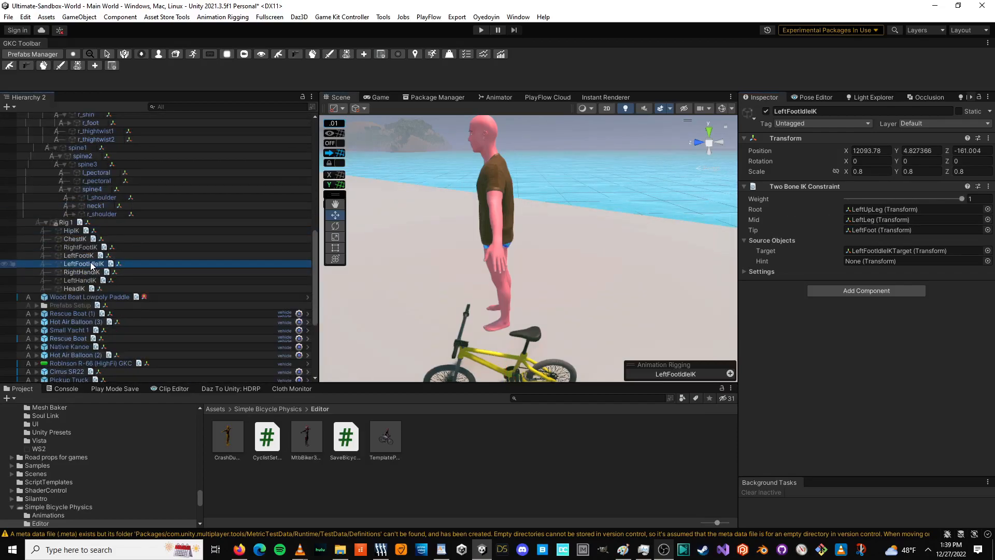
scroll(92, 262, "up", 7)
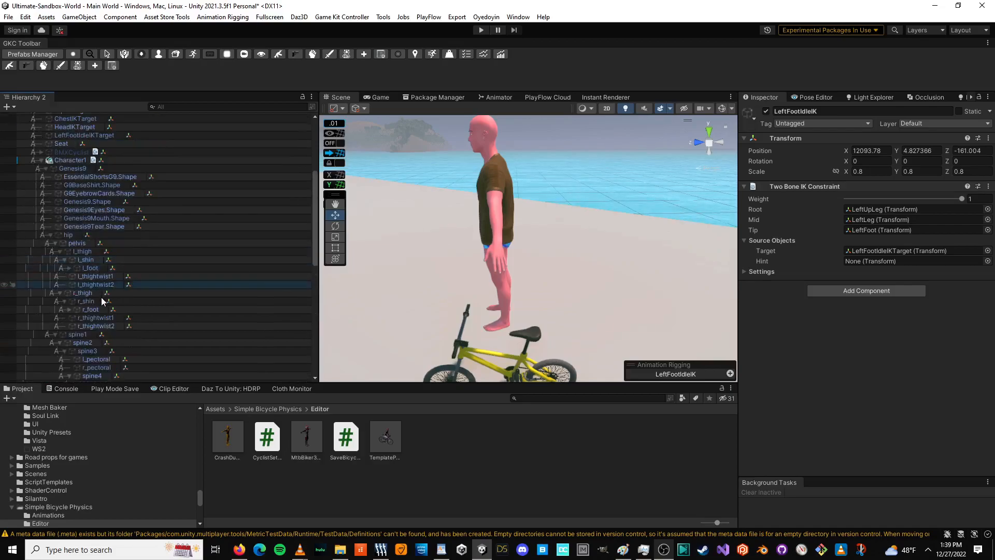
left_click_drag(86, 251, 881, 209)
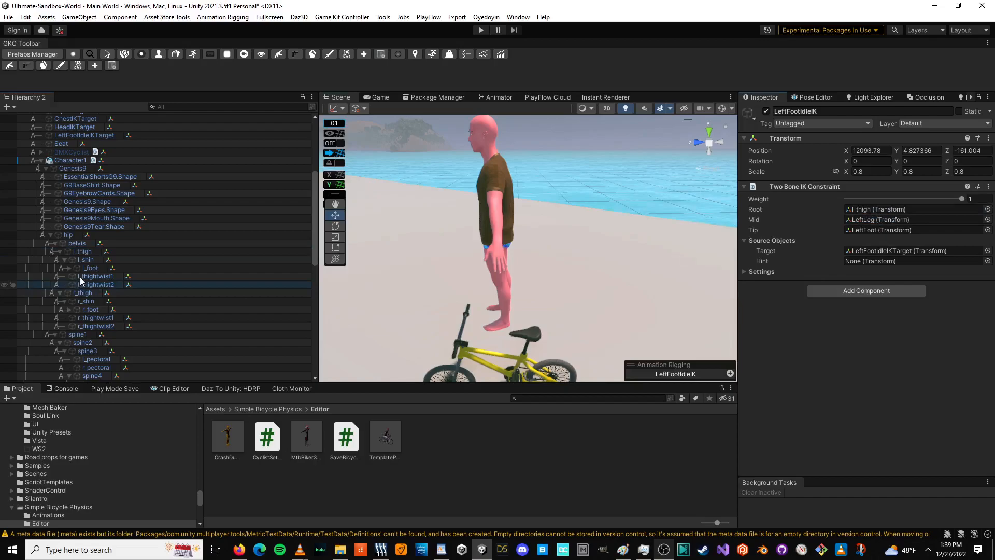
left_click_drag(88, 260, 876, 220)
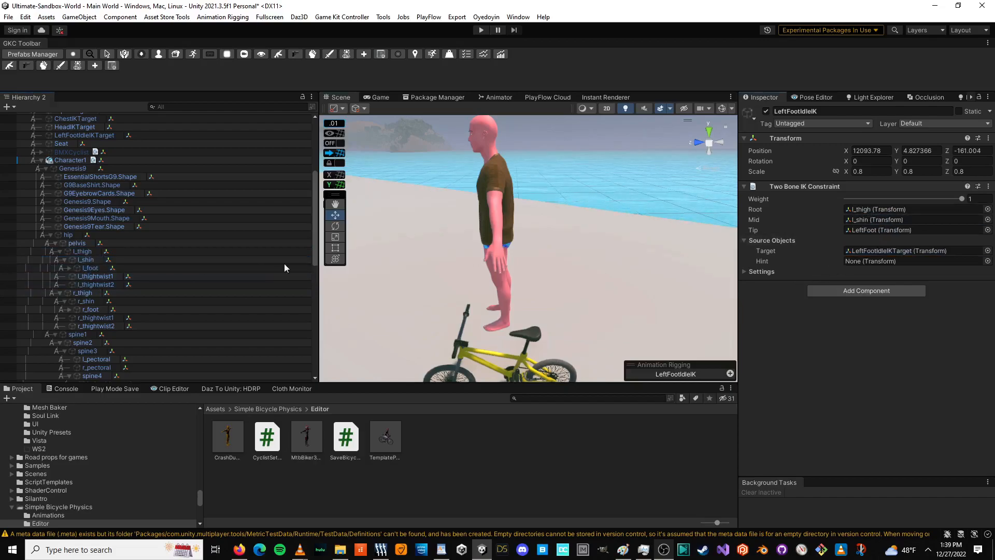
left_click_drag(91, 268, 895, 230)
scroll(101, 246, "up", 3)
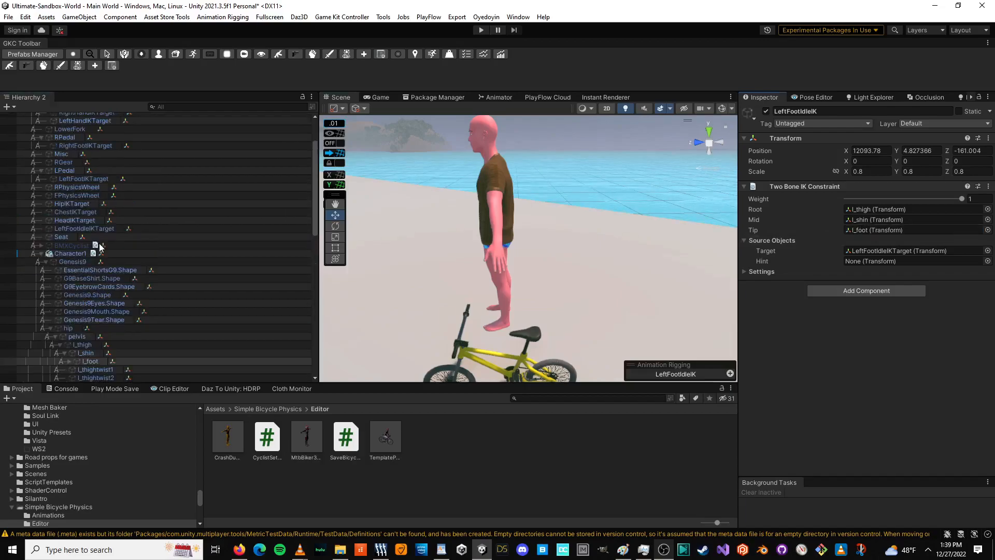
left_click_drag(87, 230, 882, 250)
Step: Expand Character1's shoulder and right arm bones, and assign r_upperarm, r_forearm and r_hand as RightHandIK's root, mid and tip
scroll(173, 259, "down", 3)
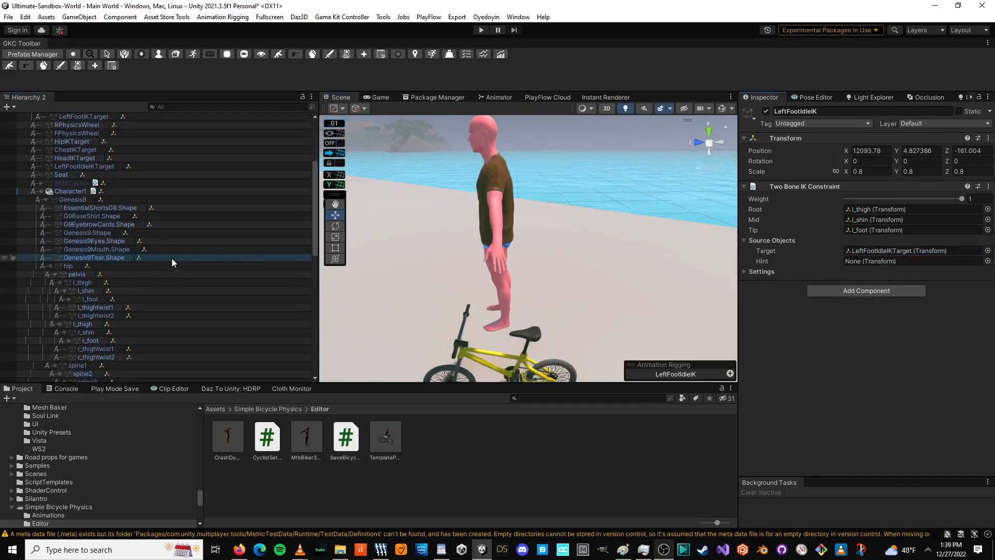
scroll(173, 259, "down", 3)
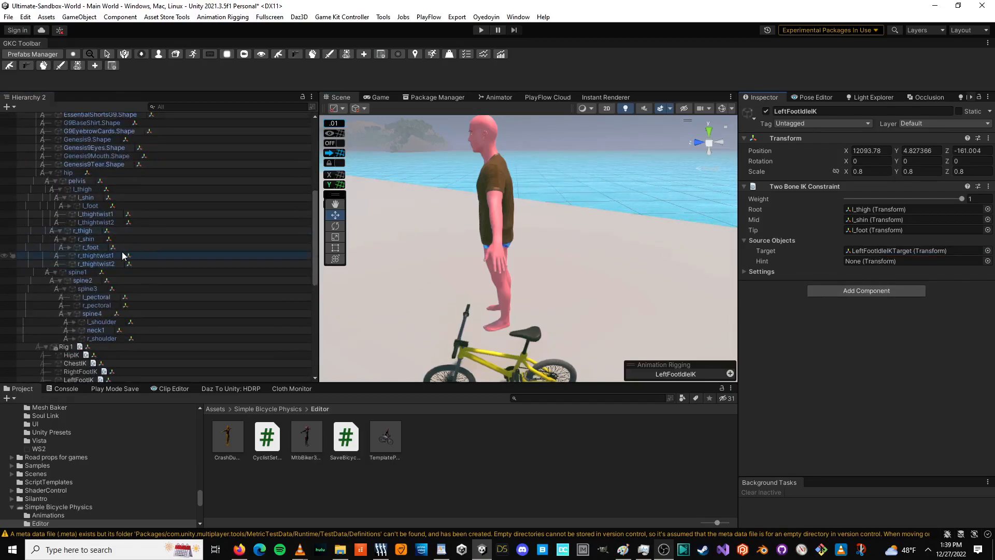
scroll(99, 296, "down", 3)
left_click(86, 303)
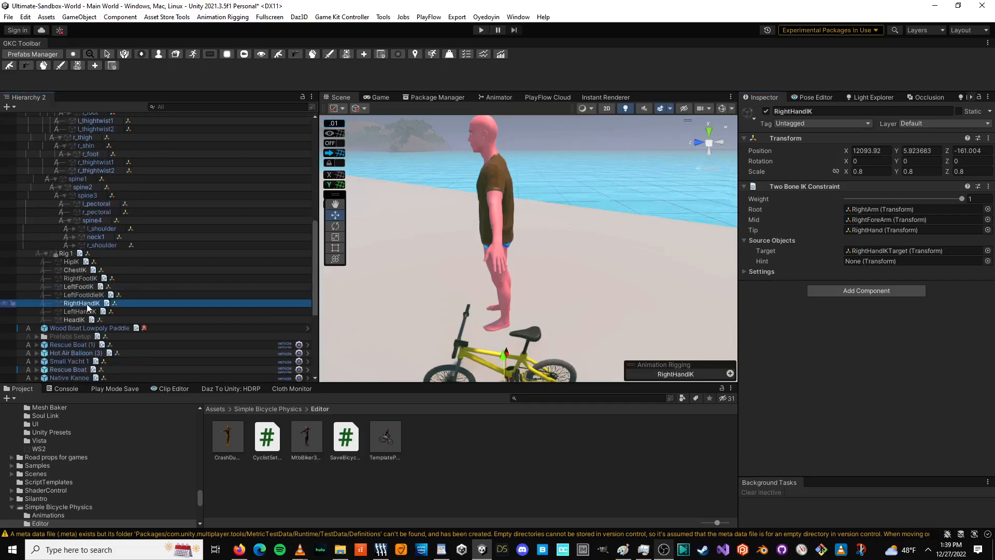
scroll(131, 228, "up", 3)
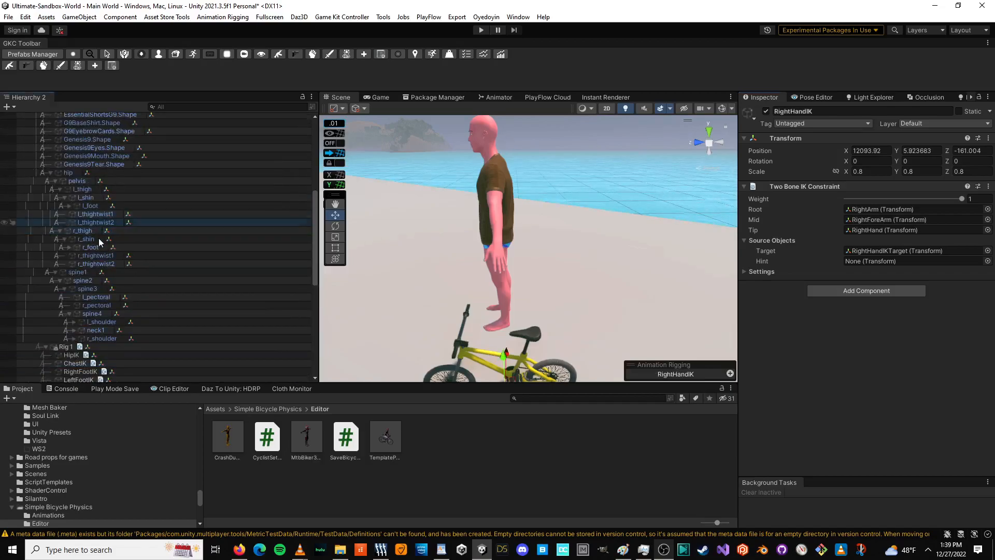
left_click(73, 322)
scroll(115, 291, "down", 3)
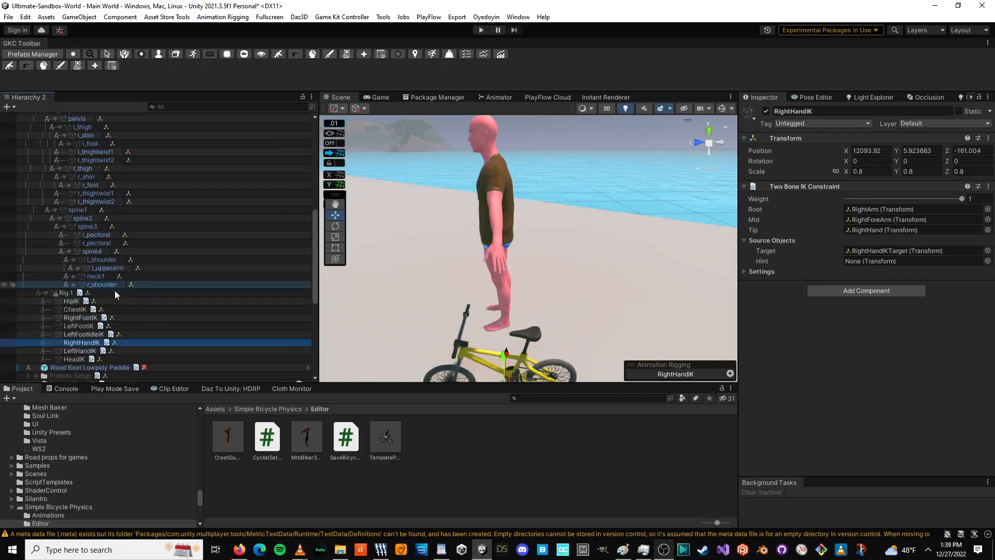
left_click(73, 253)
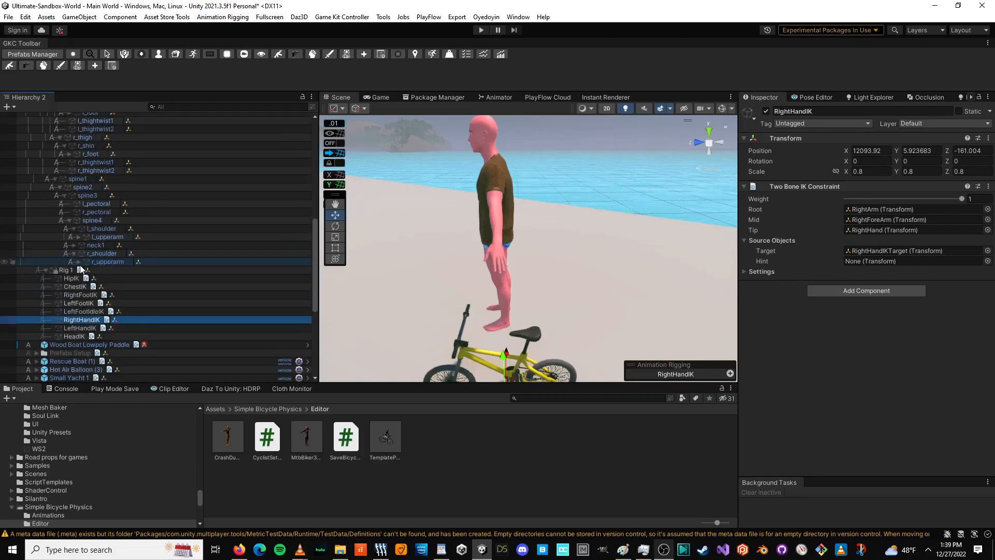
left_click(78, 262)
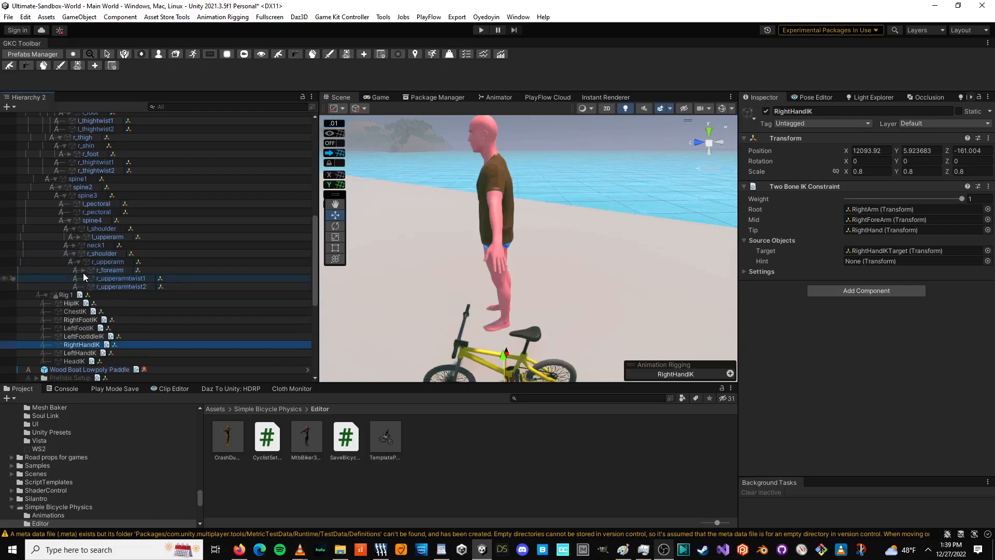
left_click(83, 270)
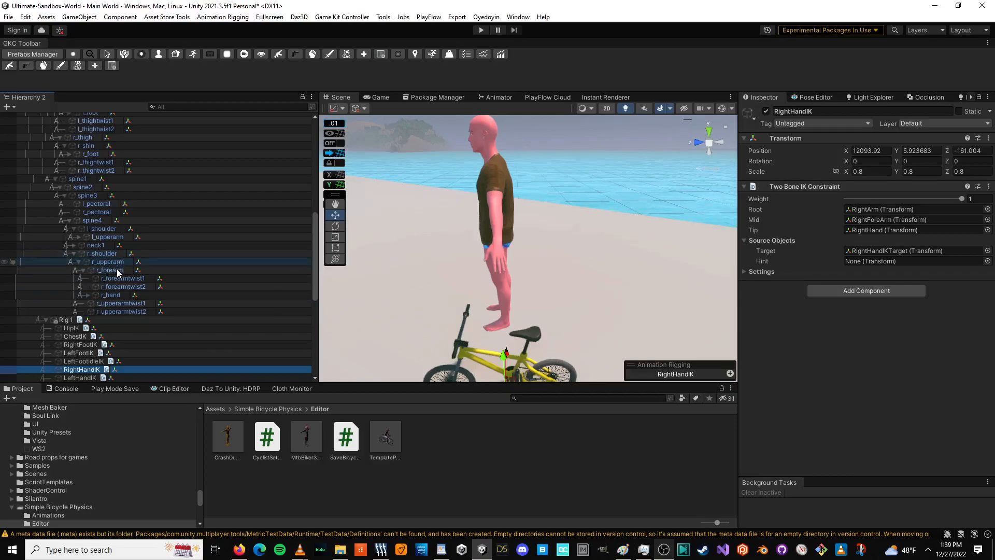
left_click_drag(114, 262, 909, 210)
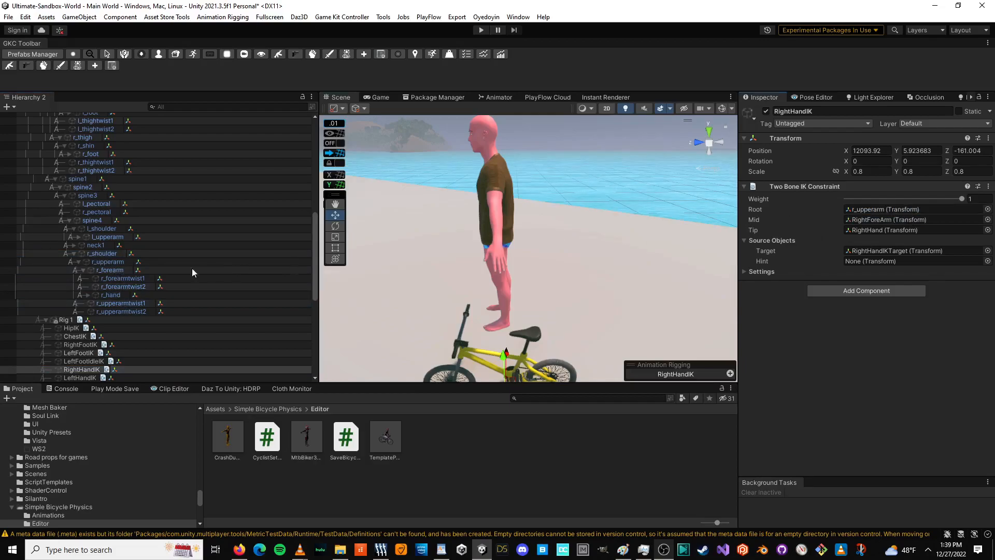
left_click_drag(124, 272, 894, 220)
left_click_drag(114, 295, 912, 233)
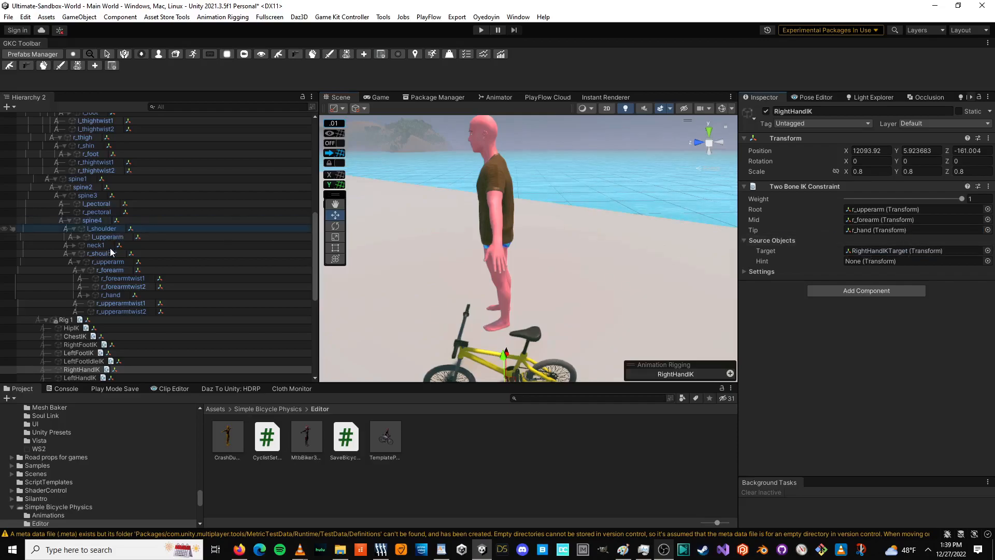
Step: Assign the RightHandIKTarget under the Bmx's Handles as the target of Character1's RightHandIK
left_click(891, 250)
scroll(126, 241, "up", 3)
scroll(126, 241, "up", 9)
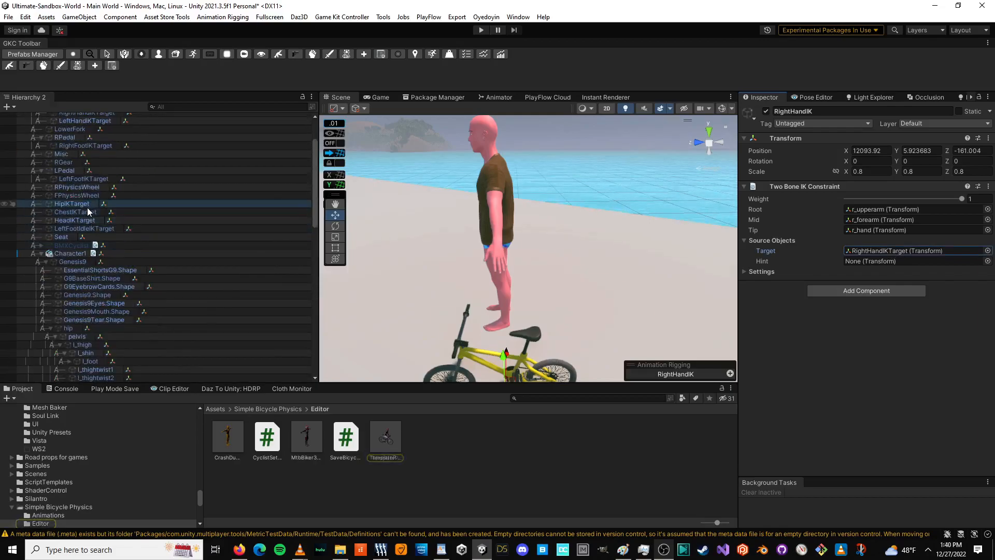
scroll(78, 203, "up", 3)
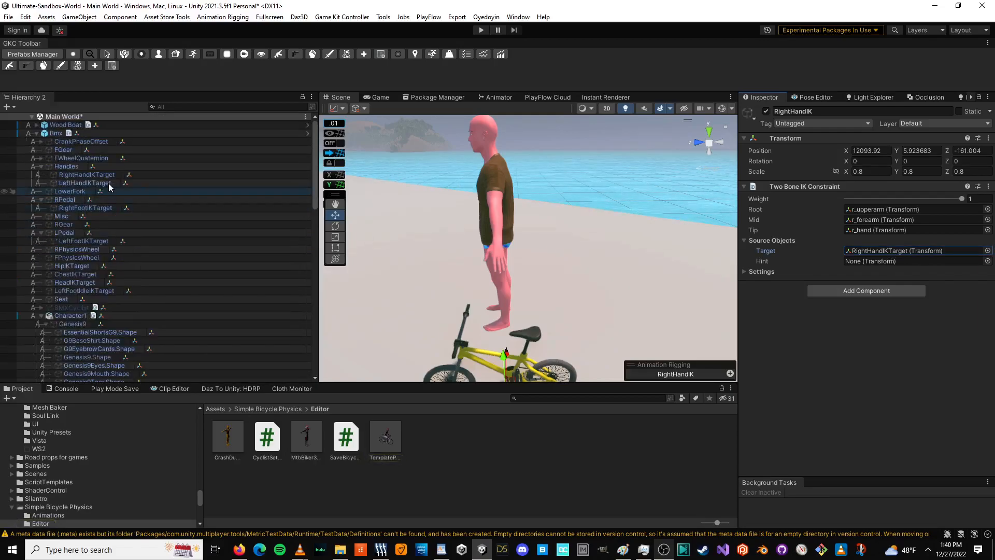
left_click_drag(88, 176, 877, 252)
Step: Assign l_upperarm, l_forearm and l_hand as LeftHandIK's root, mid and tip, and the Bmx's LeftHandIKTarget as its target
scroll(167, 253, "down", 10)
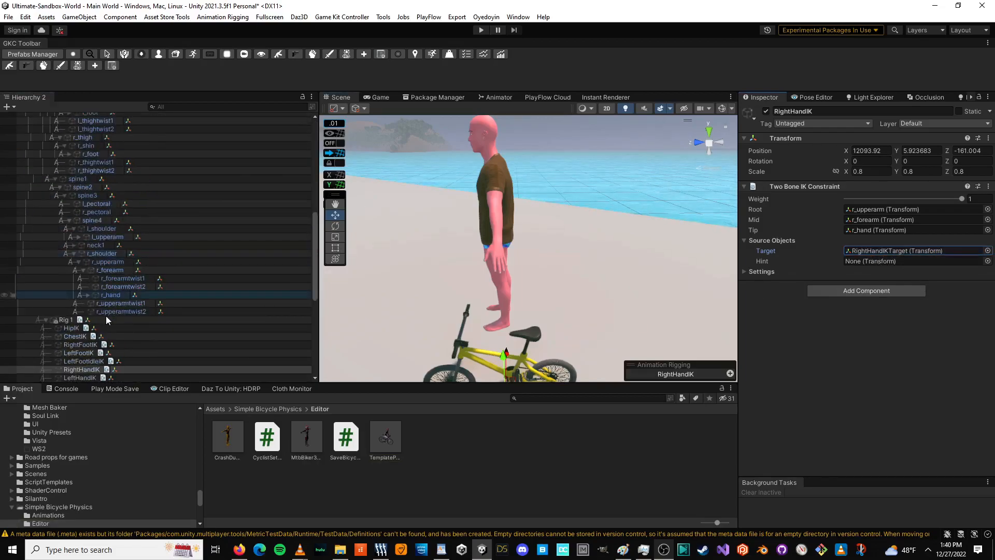
scroll(105, 315, "down", 4)
left_click(90, 285)
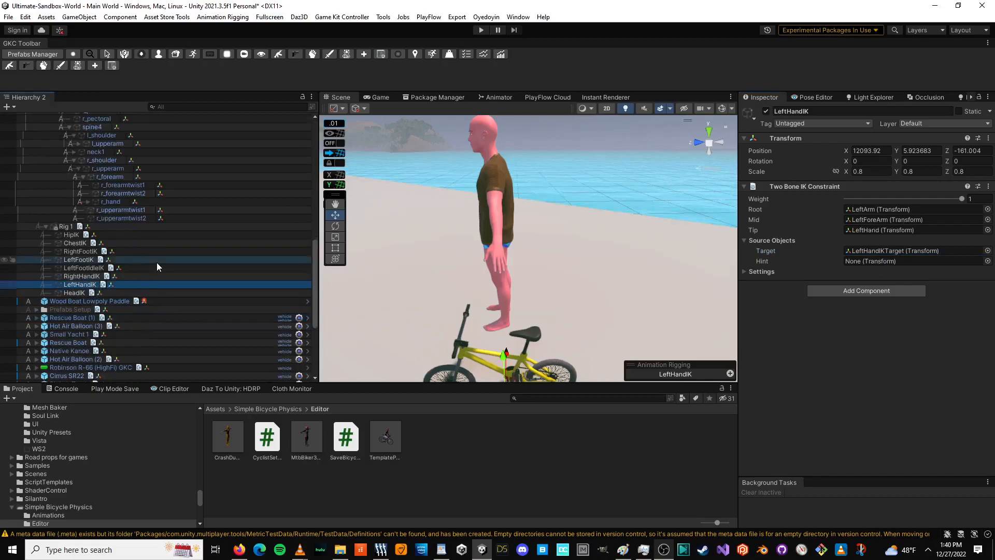
scroll(156, 262, "up", 4)
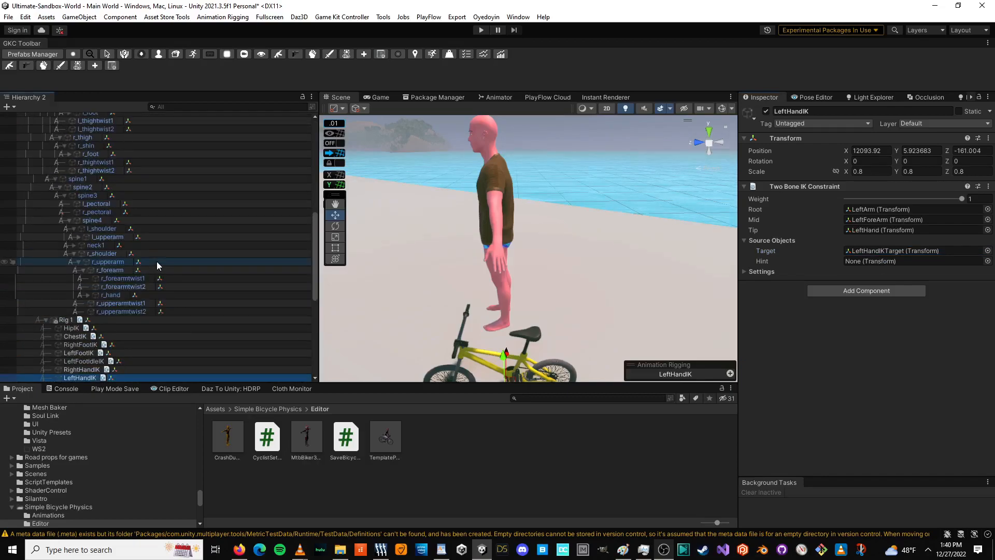
left_click(78, 236)
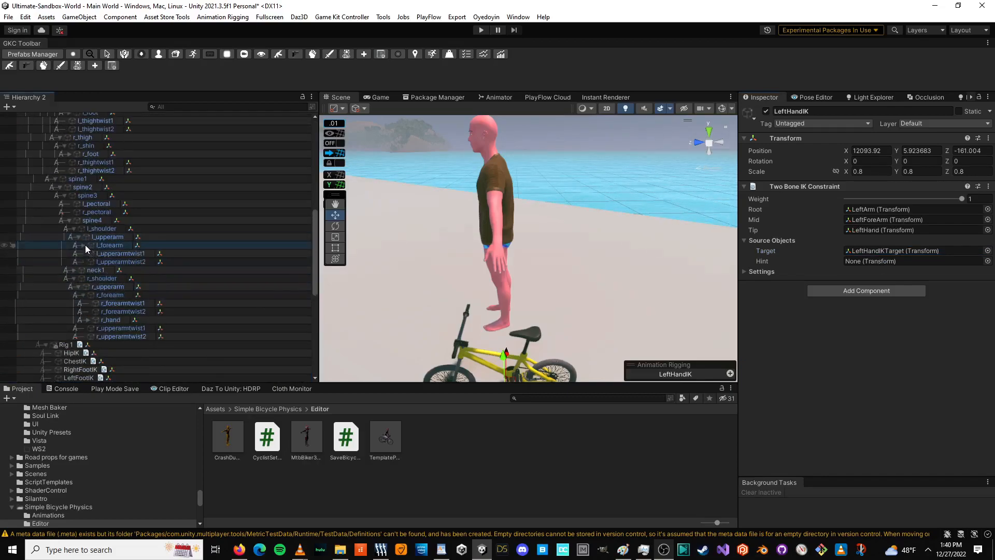
left_click(83, 245)
left_click_drag(115, 250, 862, 210)
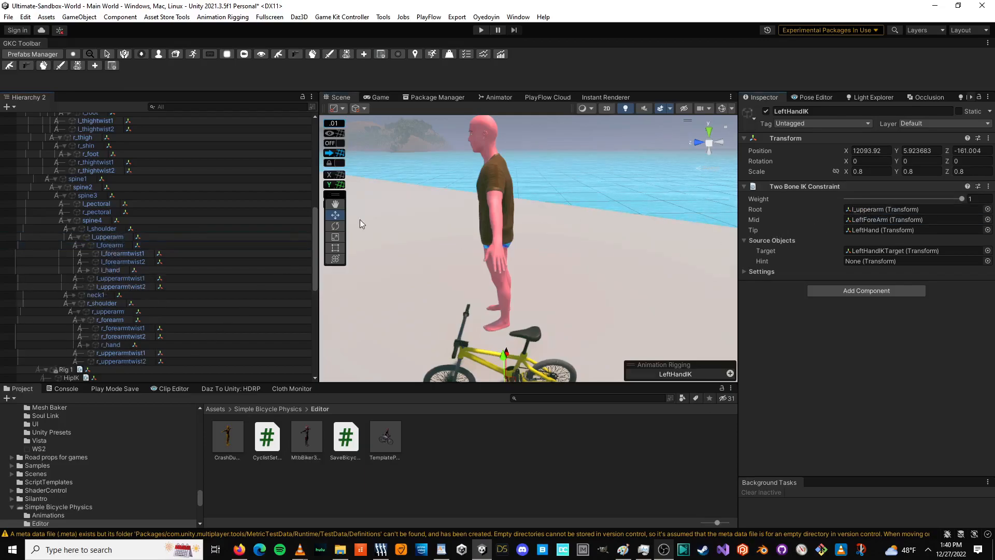
left_click_drag(122, 250, 886, 220)
left_click(119, 256)
left_click_drag(112, 269, 864, 228)
scroll(108, 228, "up", 10)
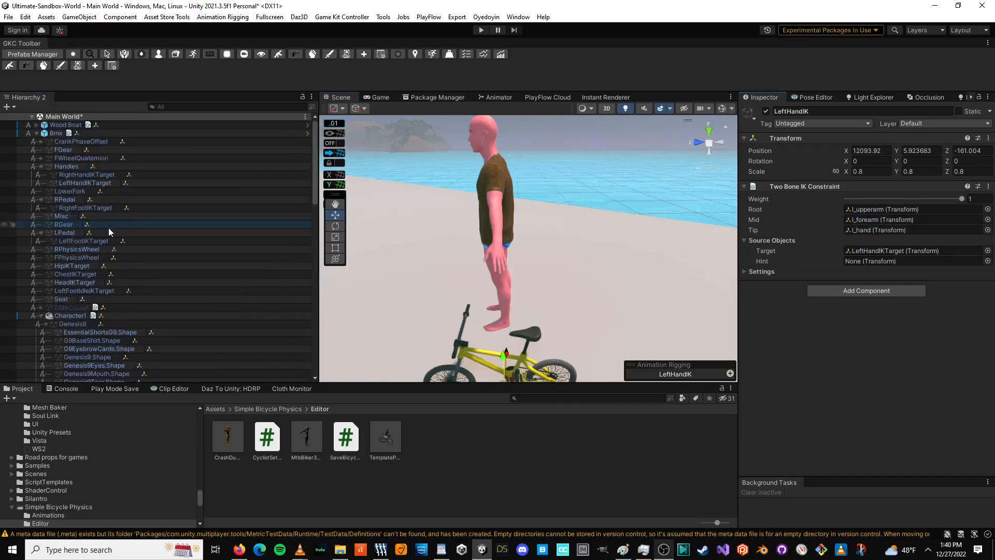
left_click_drag(108, 183, 910, 254)
Step: Expand Character1's neck bones, then assign head as HeadIK's constrained object and the Bmx's HeadIKTarget as its source object
scroll(168, 280, "down", 10)
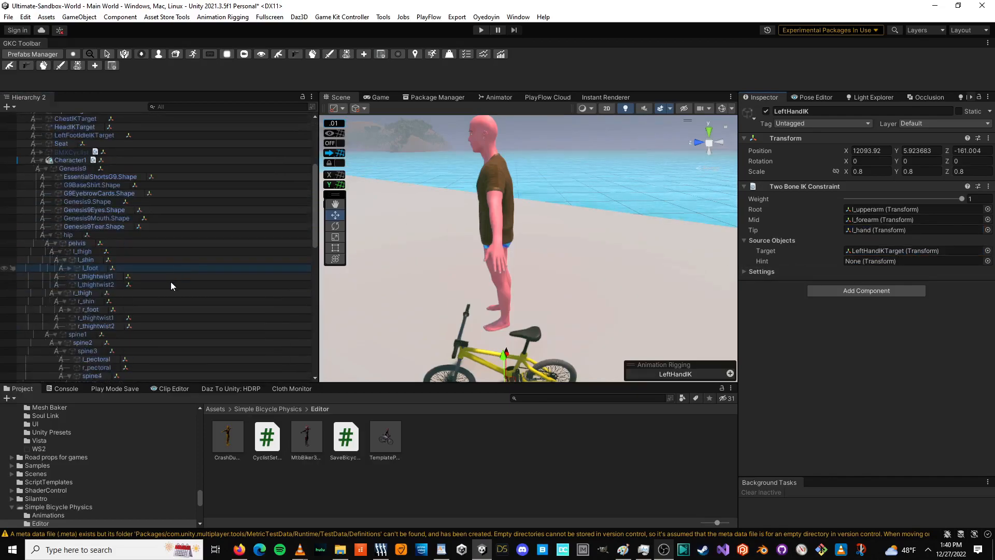
scroll(129, 304, "down", 2)
left_click(76, 340)
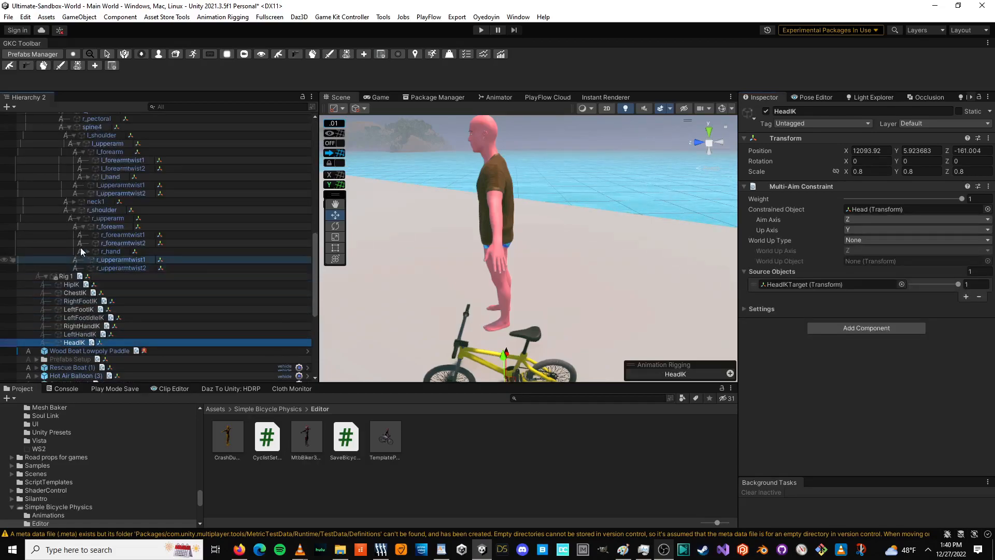
left_click(73, 201)
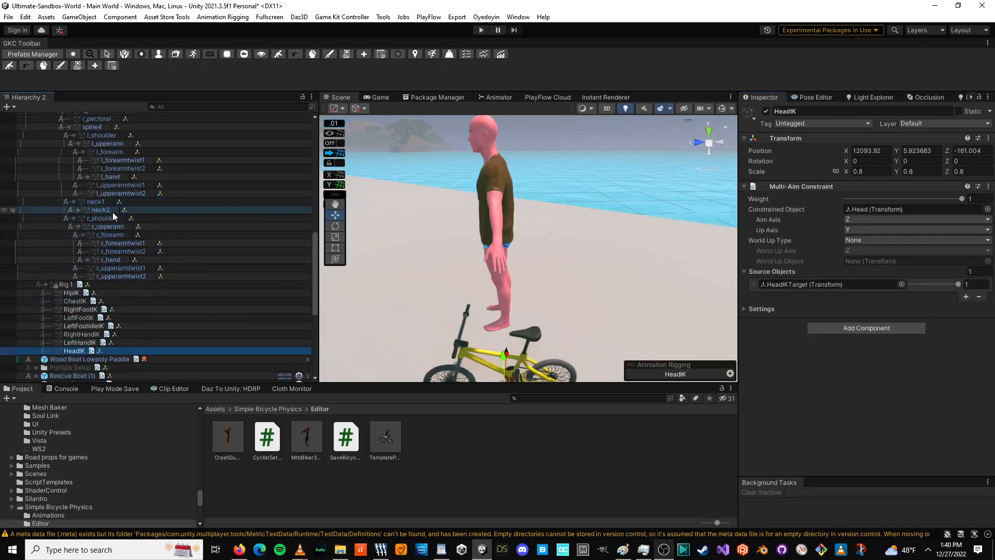
left_click(80, 210)
left_click_drag(101, 218, 886, 209)
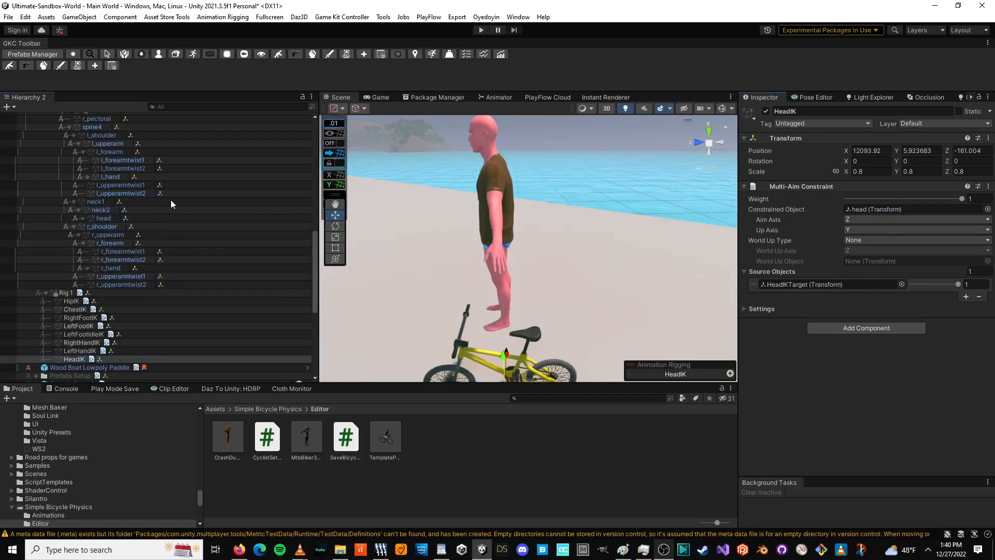
scroll(170, 200, "up", 8)
scroll(169, 210, "up", 4)
left_click_drag(79, 217, 869, 282)
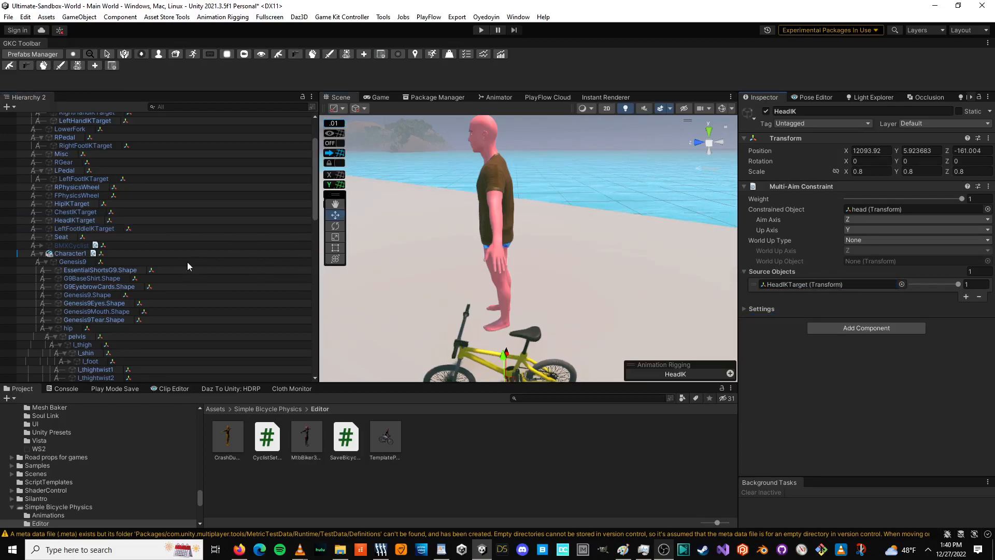
Step: Run the scene to check the character on the bike, pause the game and leave play mode
left_click(482, 30)
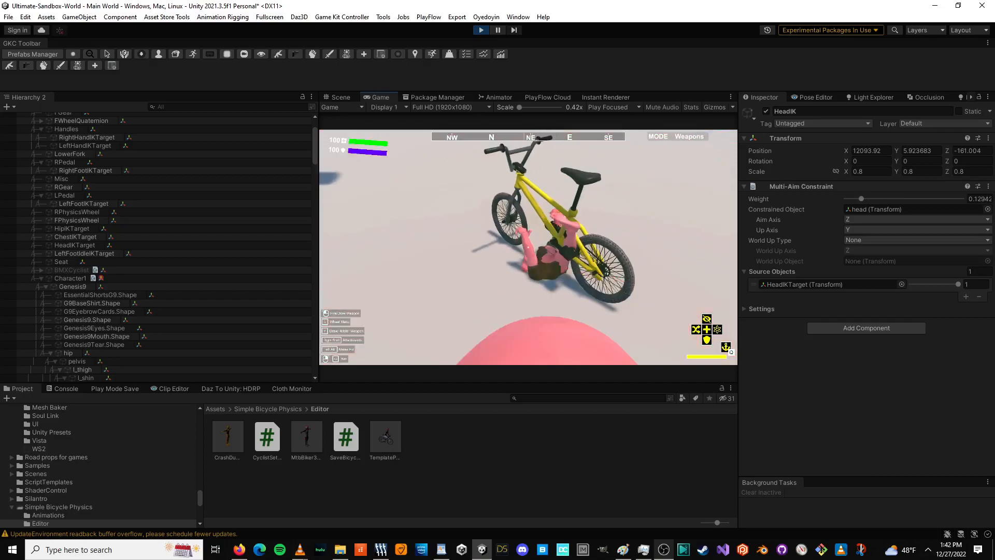
key("Escape")
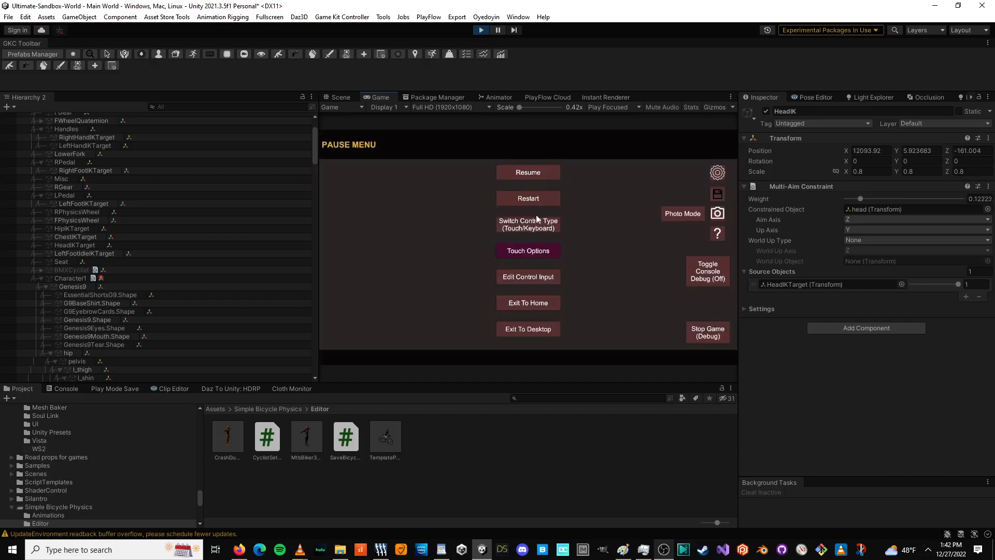
left_click(482, 29)
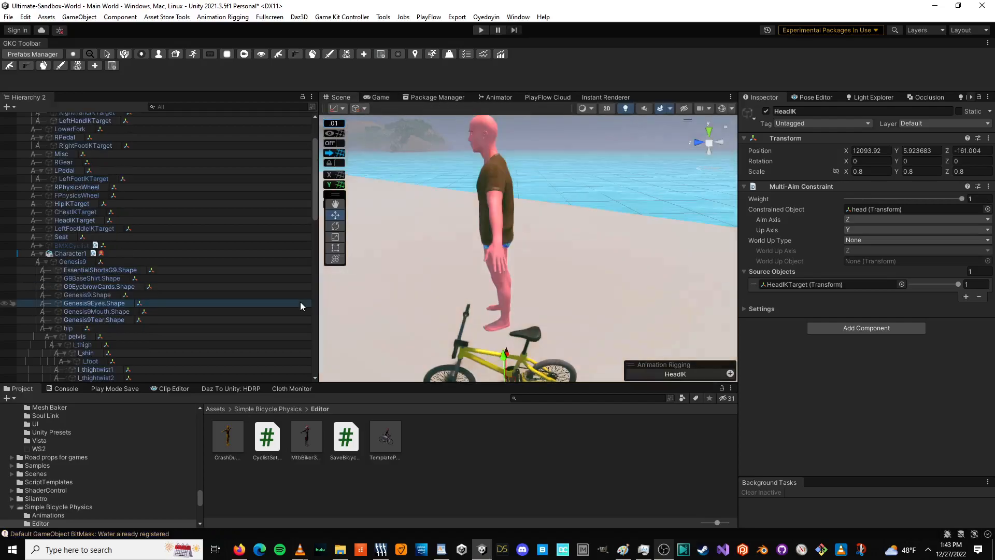
Step: Deactivate the Player And Game Management object in the scene
scroll(77, 274, "down", 8)
scroll(79, 267, "down", 15)
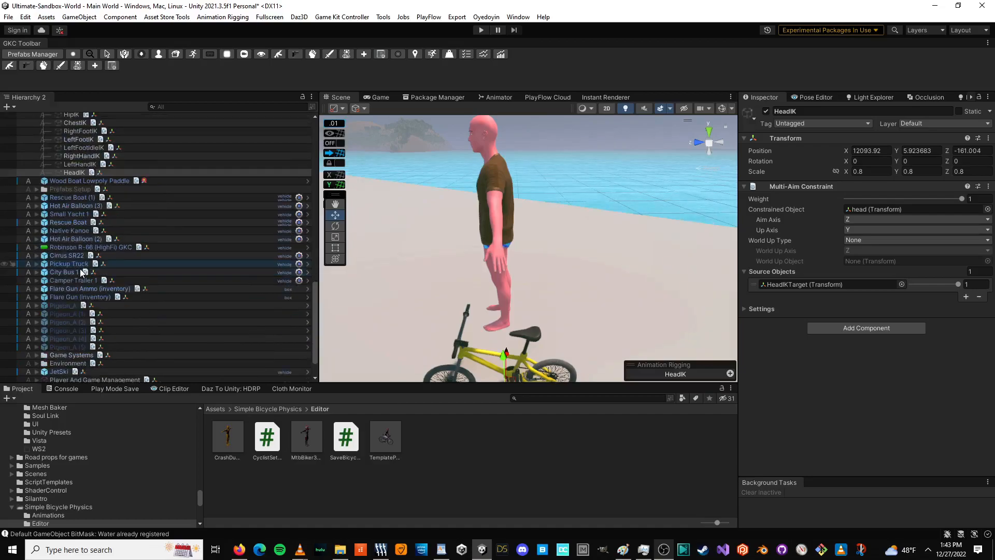
left_click(114, 345)
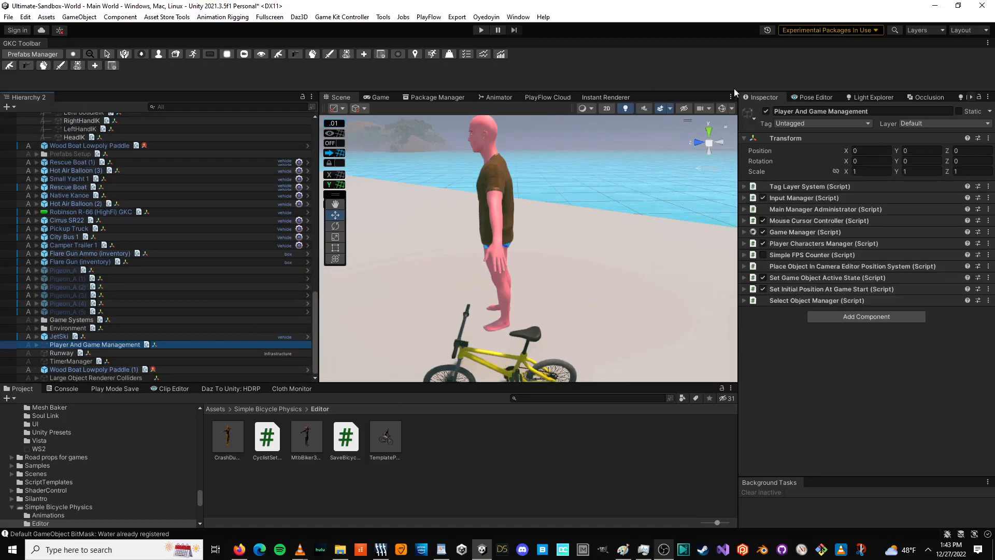
left_click(766, 111)
Step: Add a Camera as a child of the Bmx and move it behind the bike to about Z -3.11
scroll(116, 221, "up", 20)
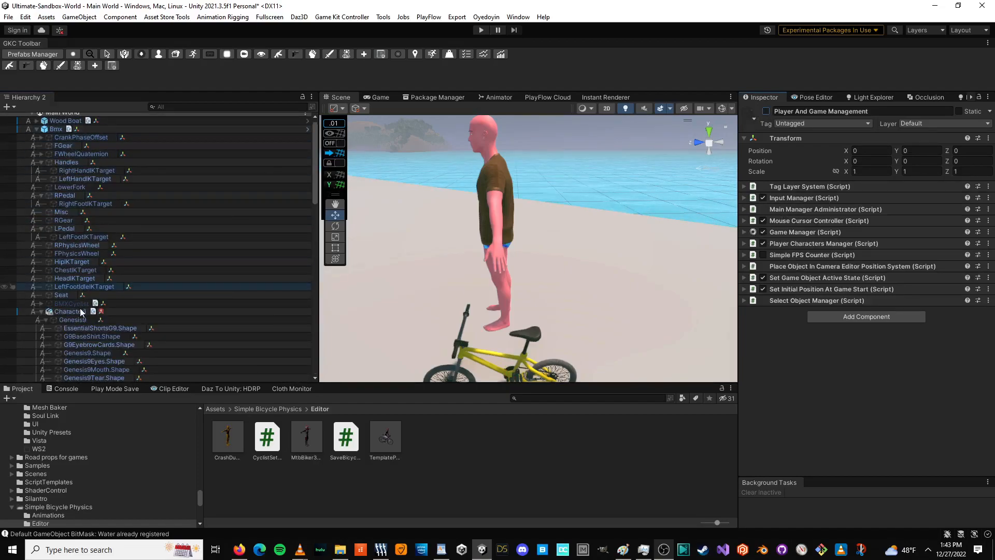
right_click(61, 130)
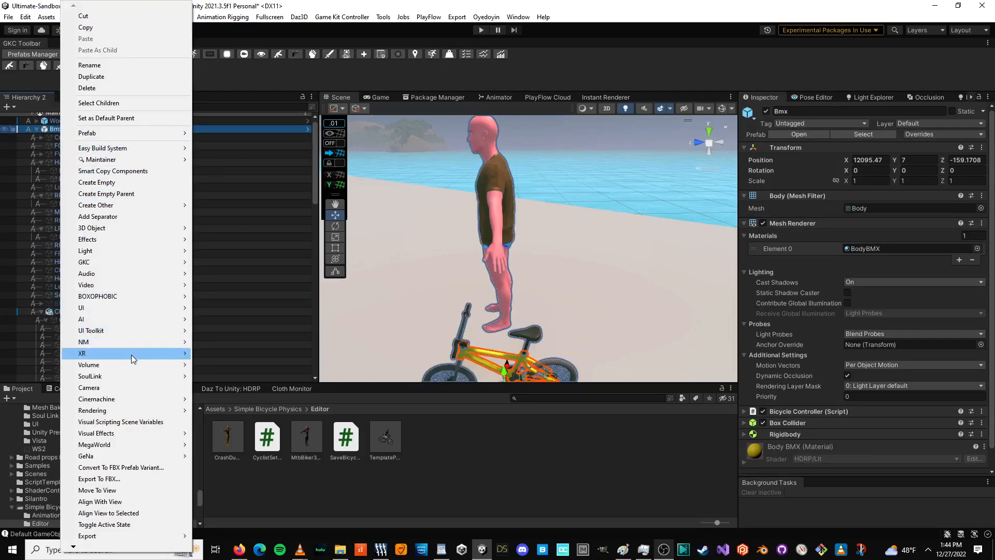
left_click(128, 386)
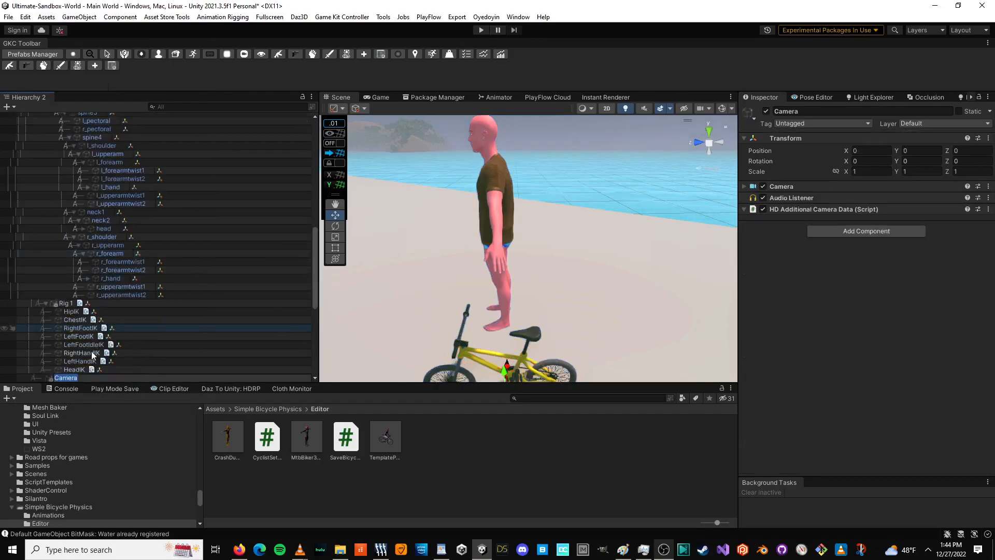
double_click(74, 378)
left_click_drag(474, 342, 610, 336)
left_click(722, 110)
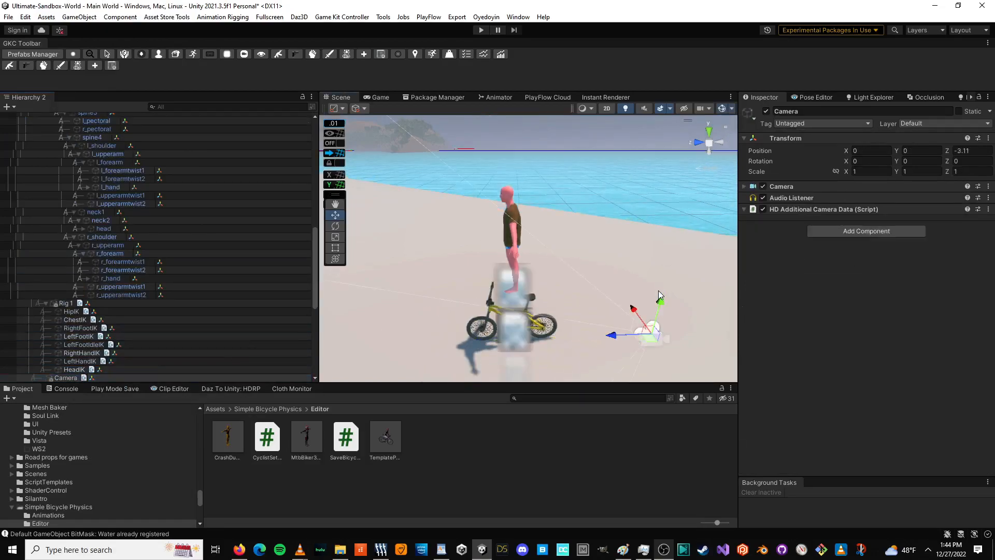
Step: Raise the camera to about Y 1.66 and Z -3.07, and tilt it about 8.3 degrees on X
left_click_drag(661, 299, 662, 239)
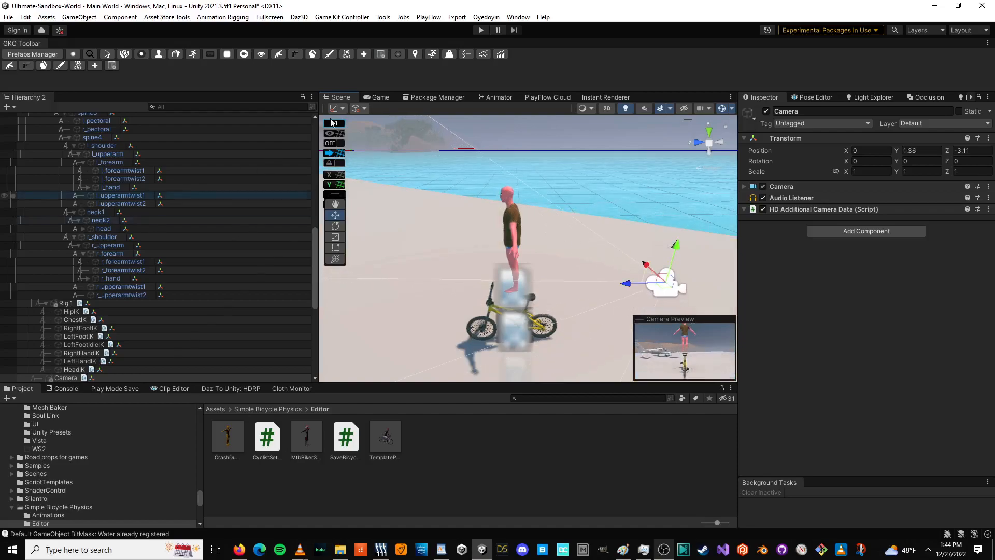
left_click(336, 226)
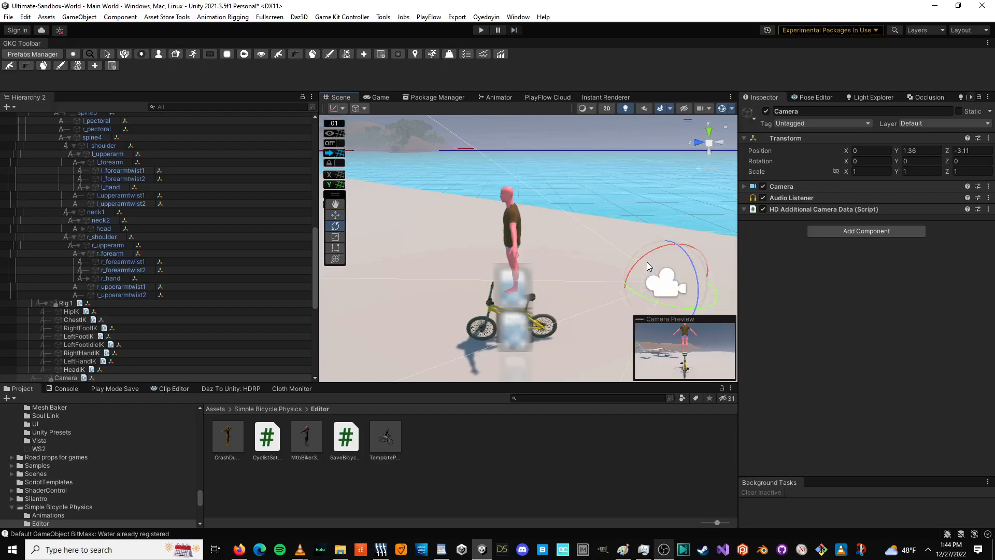
left_click_drag(637, 262, 402, 222)
left_click(335, 214)
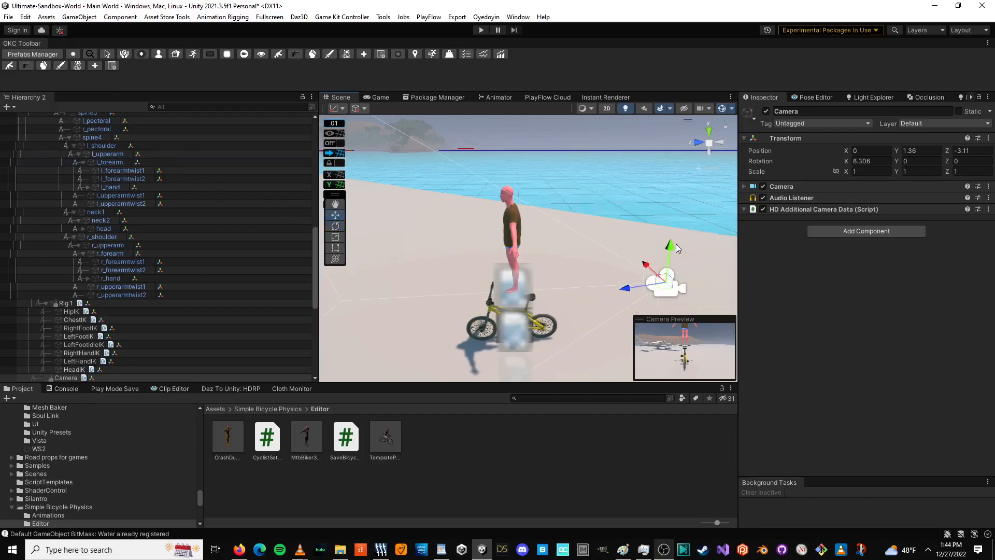
left_click_drag(670, 243, 670, 233)
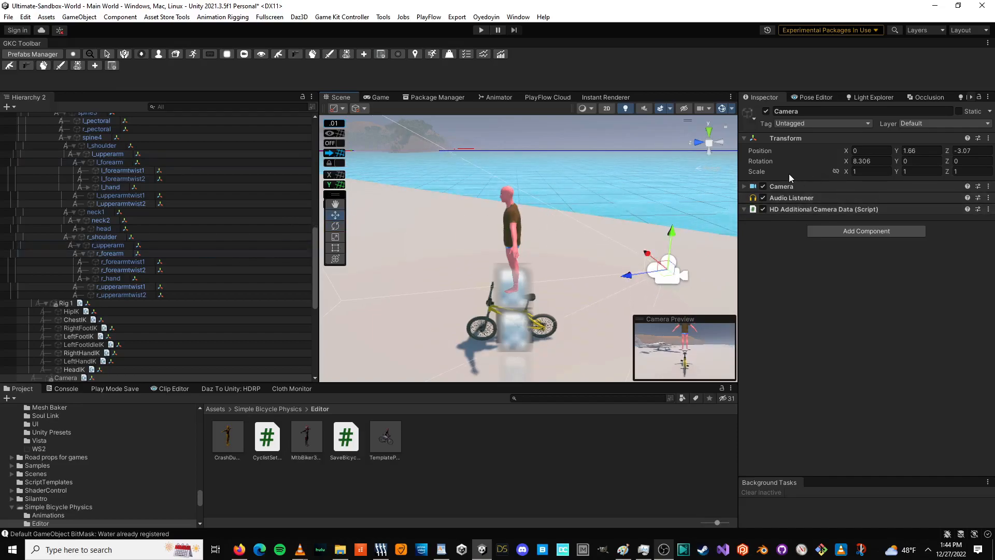
Step: Select and frame Character1, run the scene, and ride the bike forward to test the character and camera
scroll(181, 206, "up", 20)
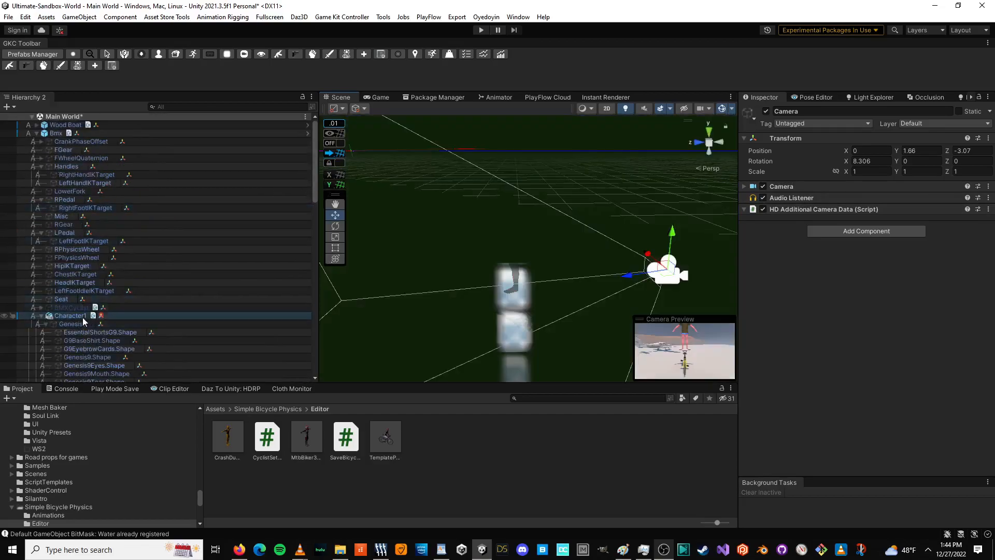
double_click(86, 317)
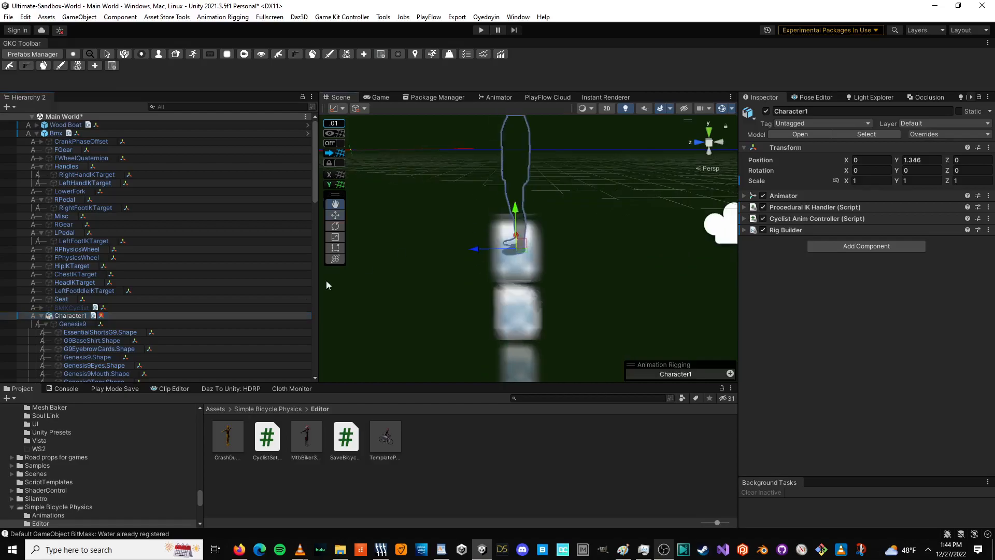
scroll(119, 300, "down", 5)
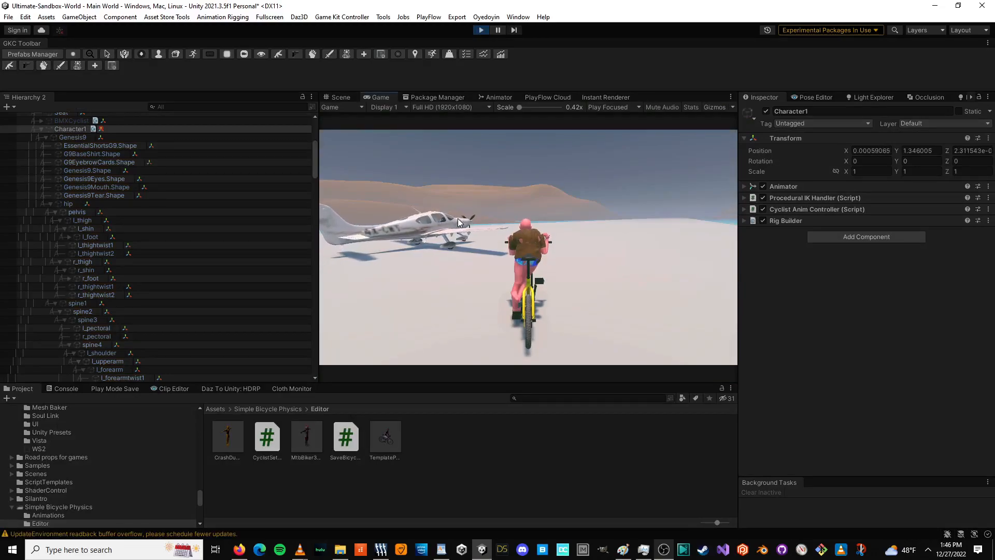
key("w")
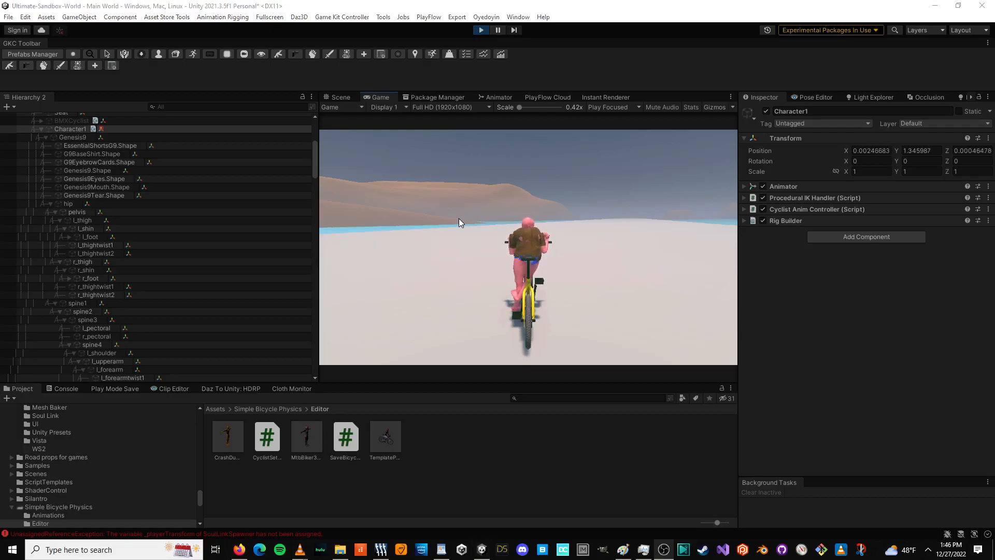
Step: Inspect the rider's pose in the running scene by framing the EssentialShortsG9.Shape mesh and viewing the bike from the side
left_click(339, 98)
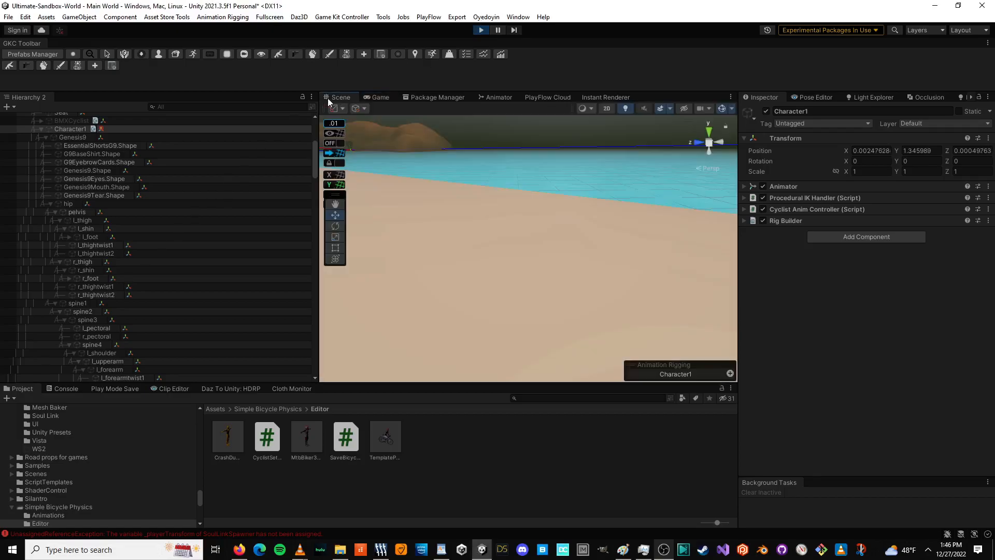
left_click(120, 146)
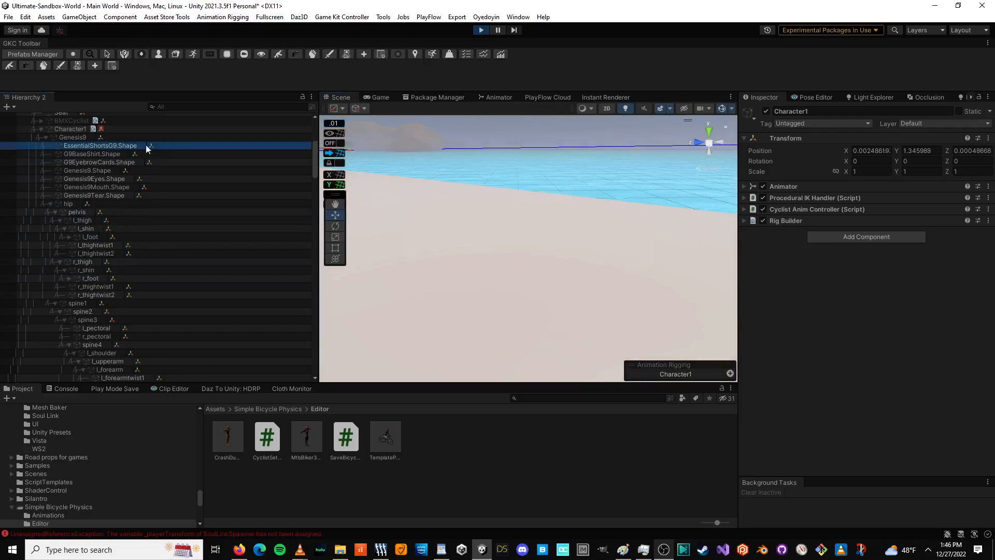
key("f")
middle_click_drag(617, 249, 643, 246)
scroll(643, 245, "down", 5)
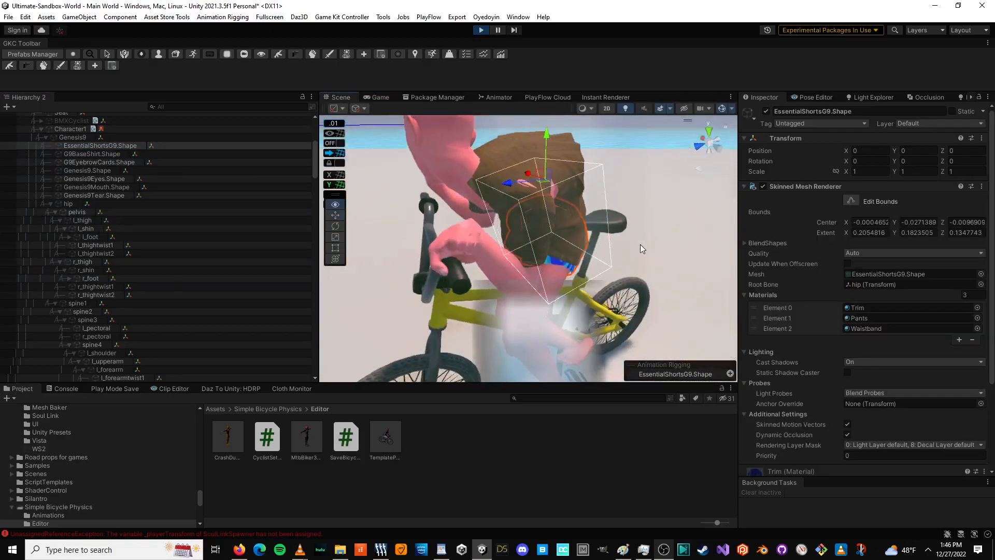
mouse_move(425, 220)
right_mouse_down()
mouse_move(484, 211)
mouse_move(417, 217)
right_mouse_up()
middle_click_drag(546, 265, 490, 263)
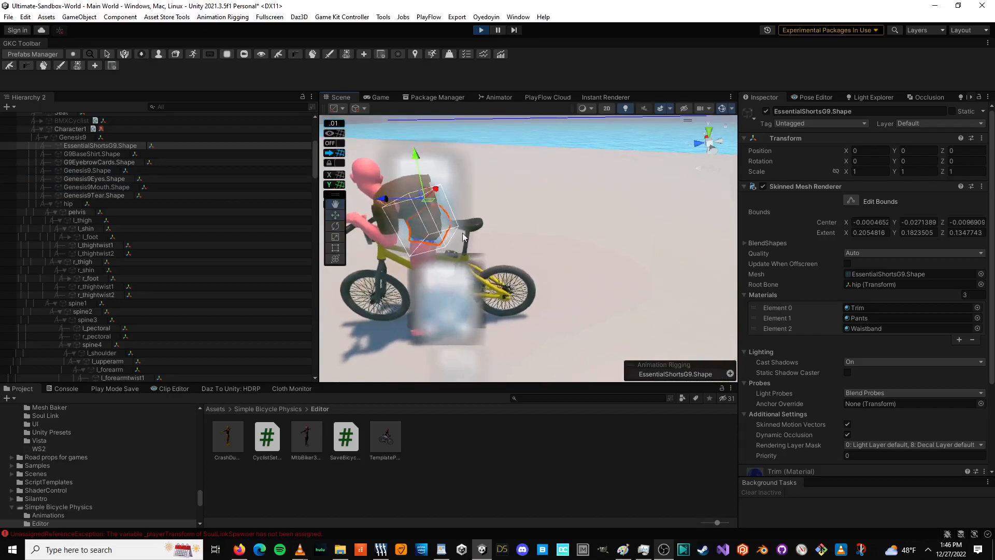
Step: Collapse Character1's hip bones and select the Bmx's HeadIKTarget
left_click(50, 203)
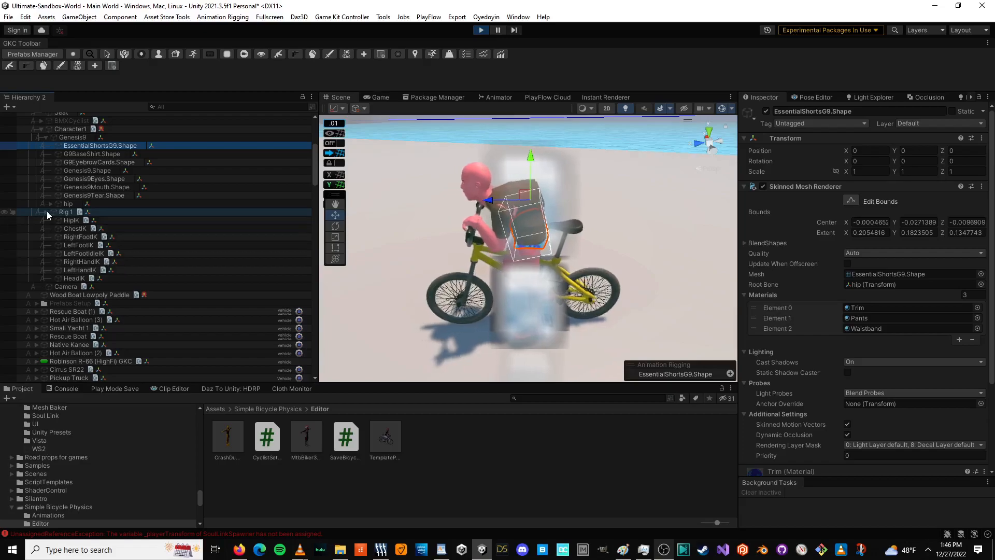
scroll(90, 167, "up", 8)
left_click(81, 266)
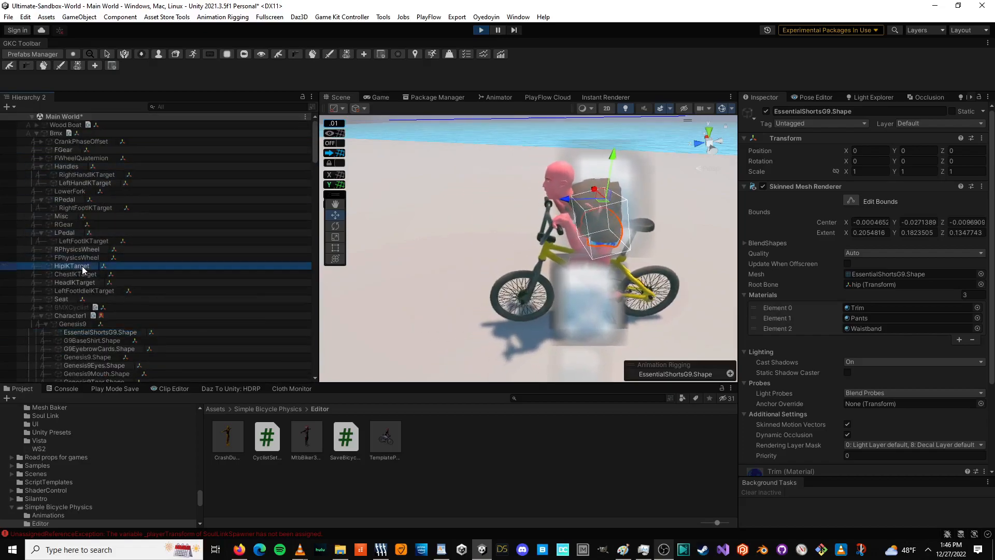
left_click(79, 281)
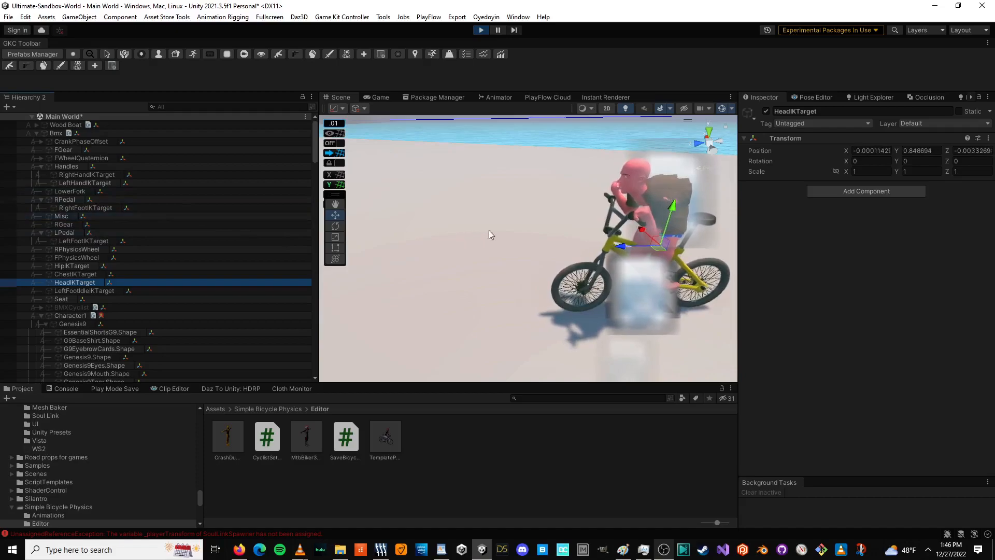
middle_click_drag(549, 208, 337, 216)
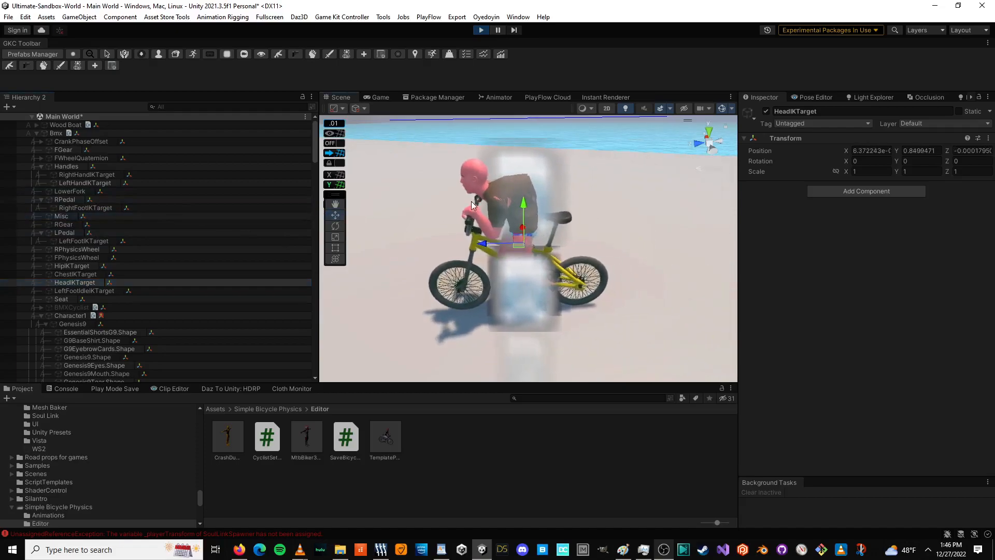
Step: Try to reposition the HeadIKTarget in the running scene
left_click(537, 189)
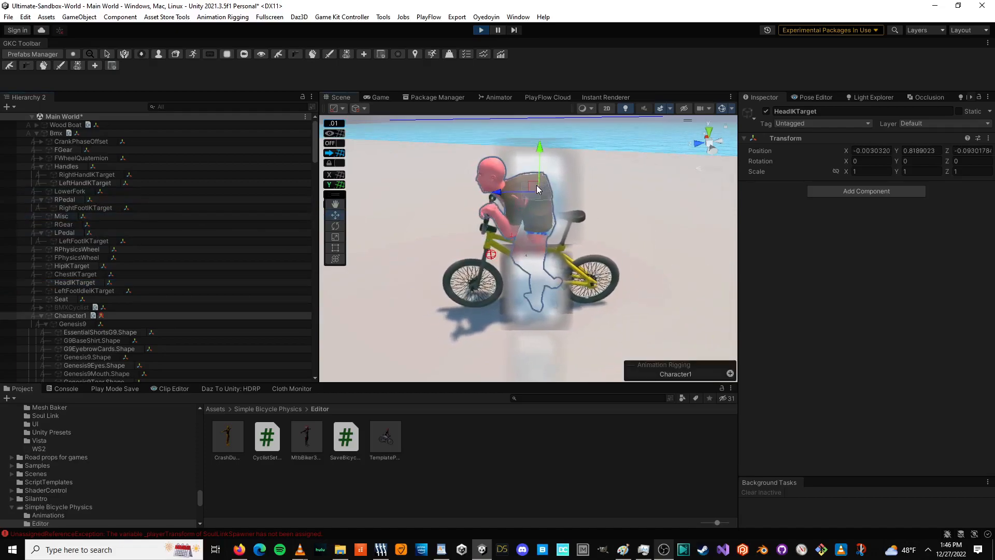
key("ctrl+z")
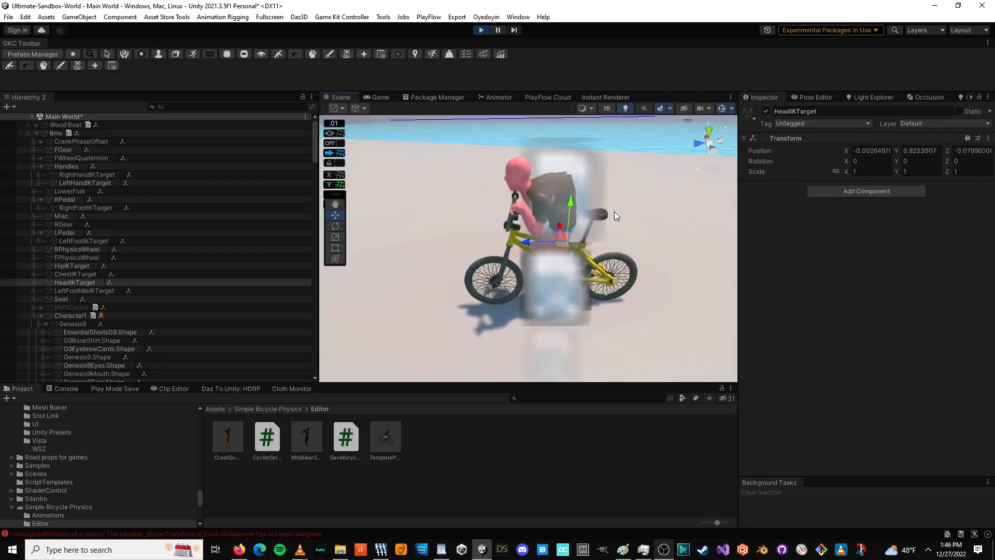
left_click(80, 283)
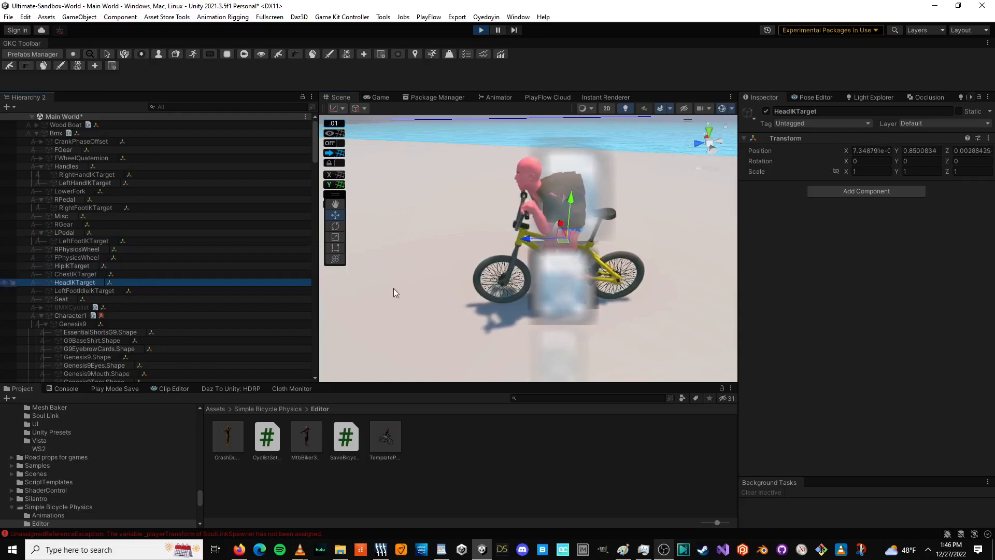
left_click_drag(583, 204, 561, 214)
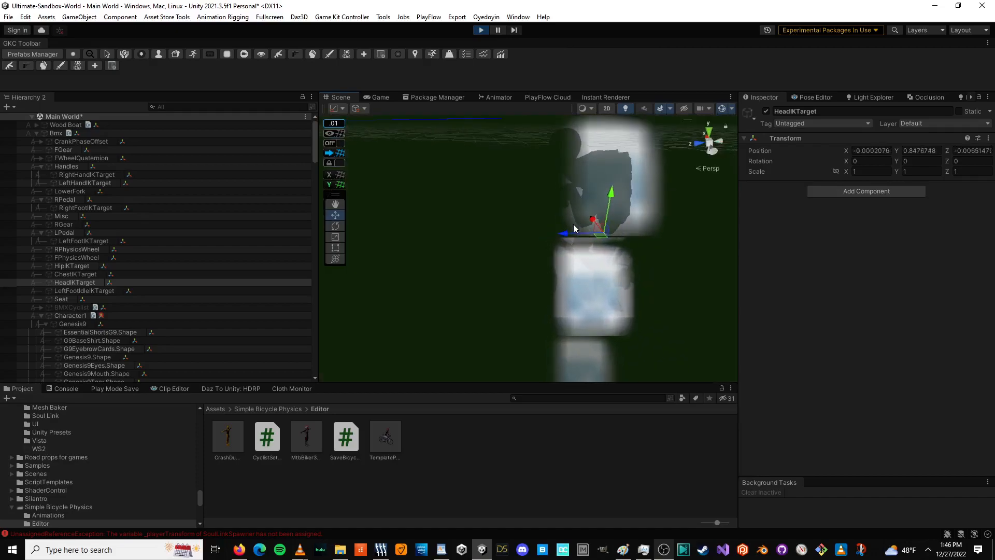
Step: Select the Bmx's LeftFootIdleIKTarget and set its rotation to 0 on X, Y and Z
left_click(107, 291)
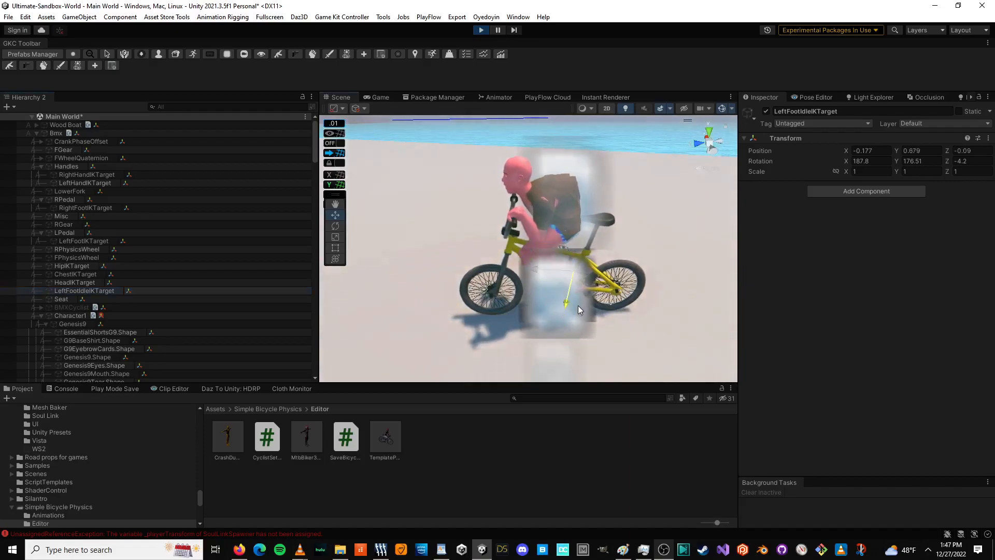
scroll(548, 296, "up", 2)
middle_click_drag(545, 284, 537, 271)
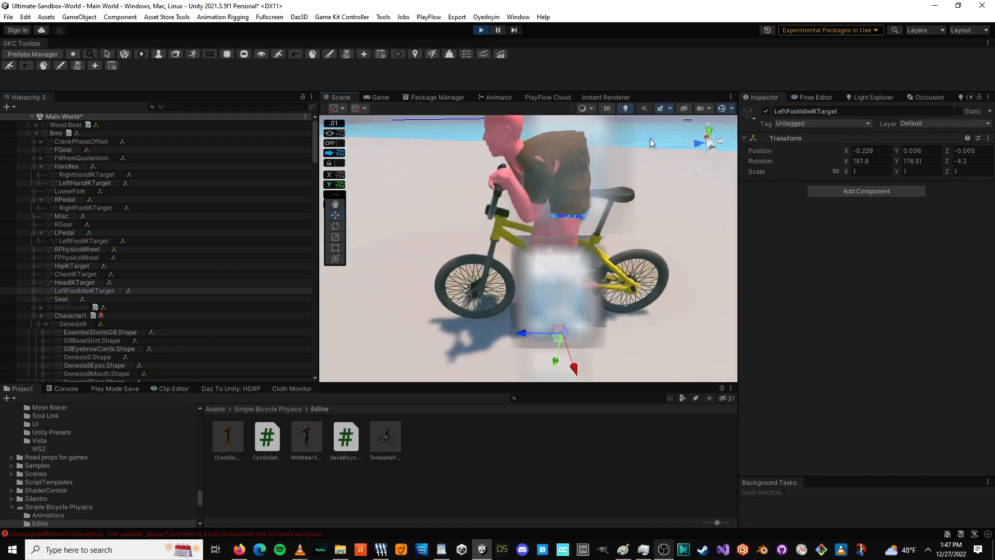
middle_click_drag(521, 221, 518, 219)
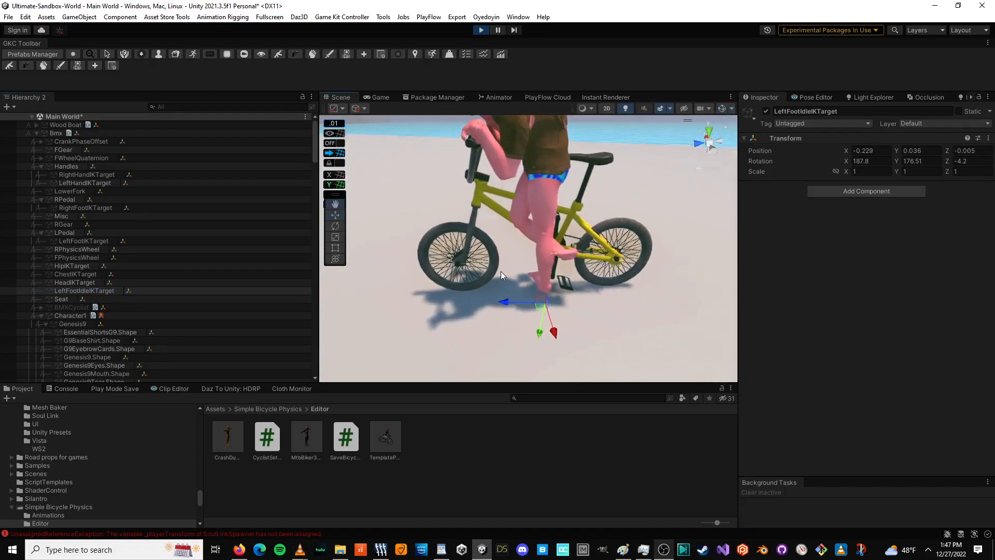
left_click(861, 160)
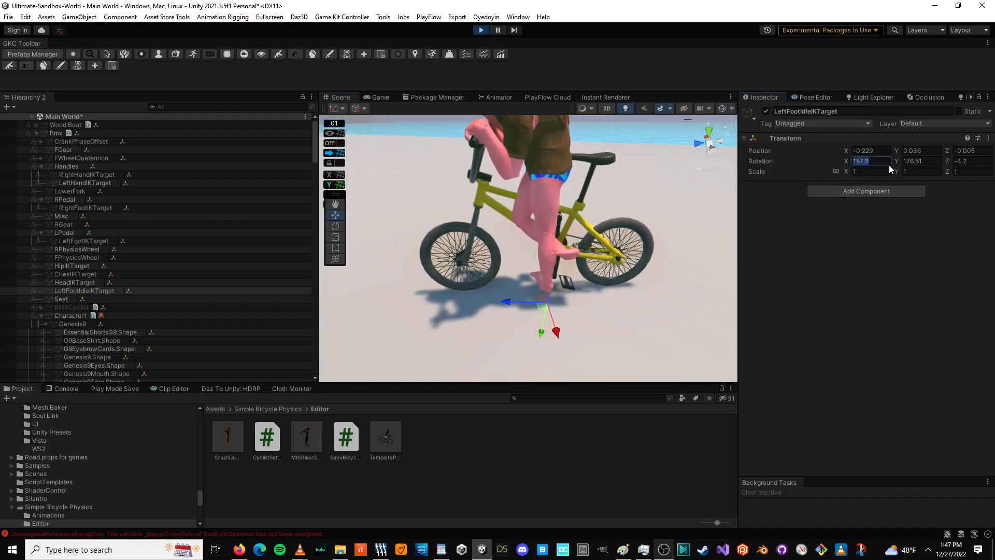
type("0")
key("Tab")
type("0")
key("Tab")
type("0")
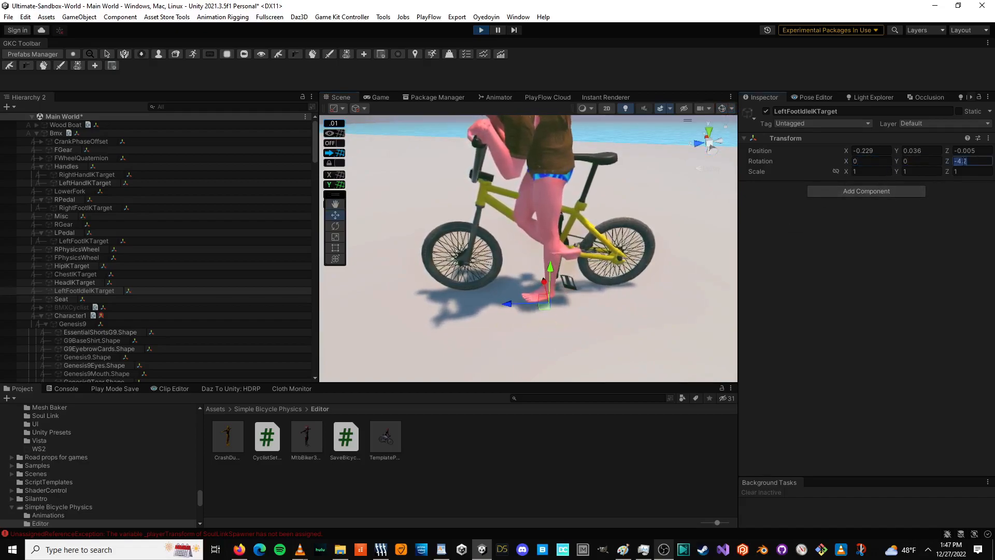
Step: Raise the LeftFootIdleIKTarget to about Y 0.151 so the left foot rests higher
middle_click_drag(527, 170, 520, 67)
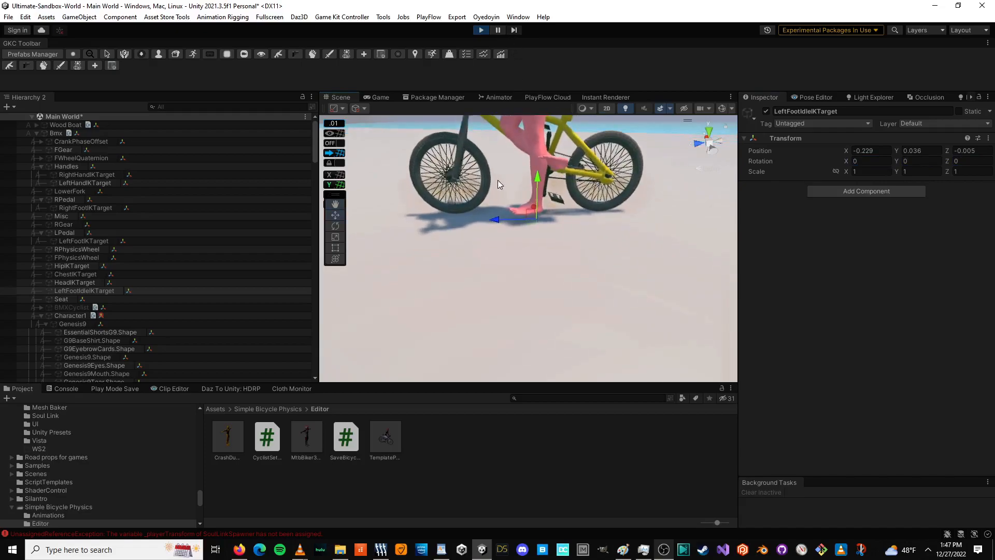
scroll(499, 179, "up", 6)
left_click_drag(540, 183, 555, 149)
middle_click_drag(552, 306, 548, 327)
scroll(558, 224, "down", 5)
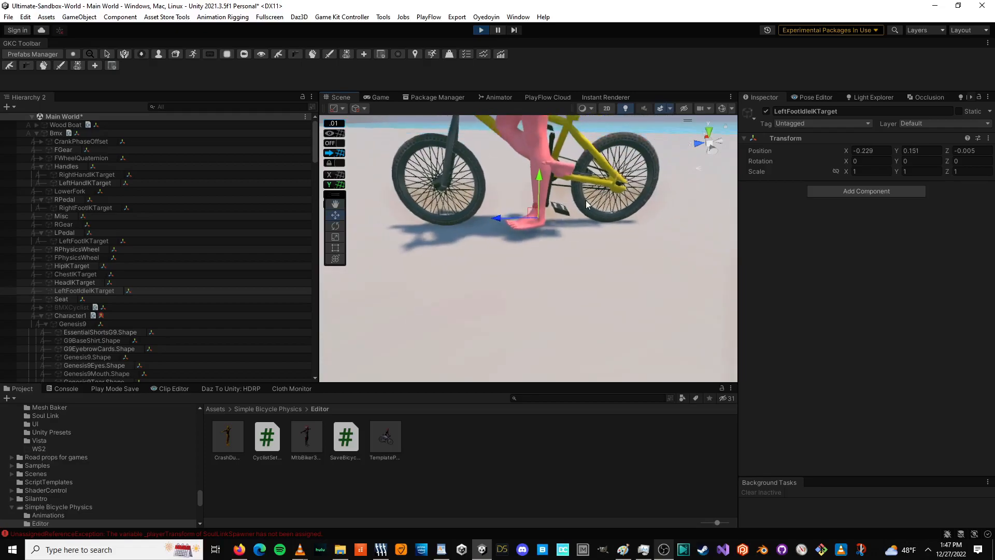
left_click(921, 150)
type("0")
key("Escape")
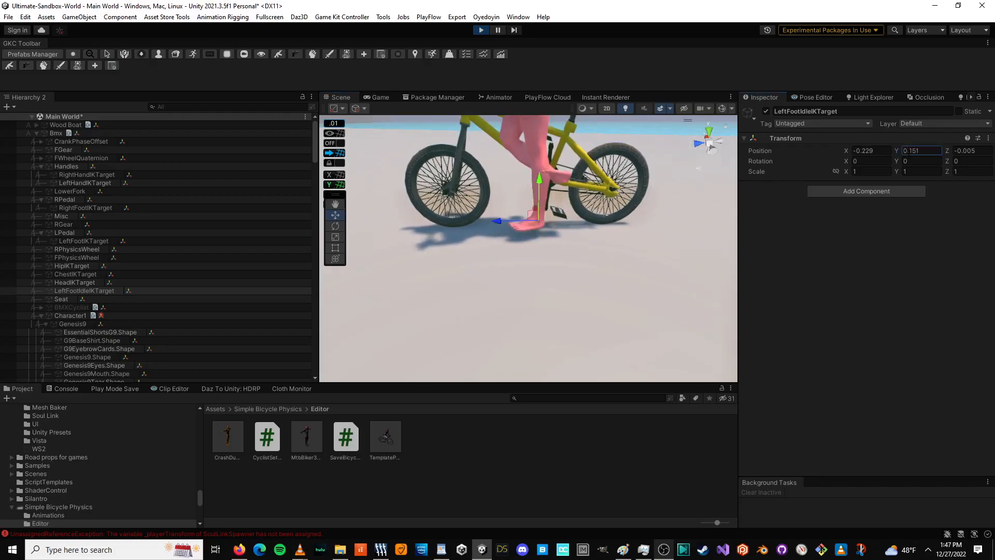
Step: Mark the LeftFootIdleIKTarget's Transform so that its play-mode changes are saved
right_click(804, 138)
left_click(842, 225)
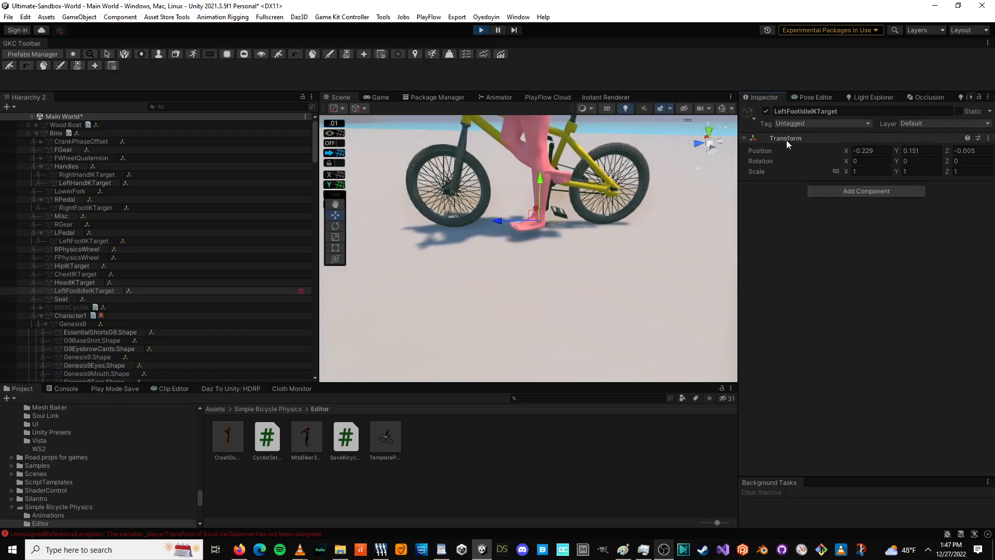
right_click(804, 139)
left_click(620, 2)
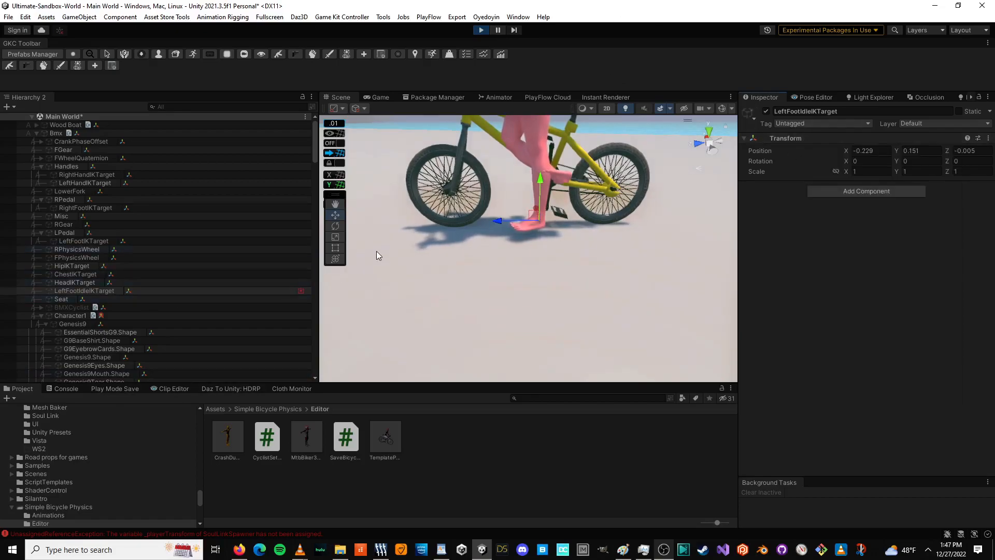
Step: Try to shift the RightHandIKTarget vertically by the handlebar grip in the running scene, and undo the move
middle_click_drag(434, 259, 553, 366)
left_click_drag(553, 367, 635, 278, "alt")
middle_click_drag(636, 277, 833, 318)
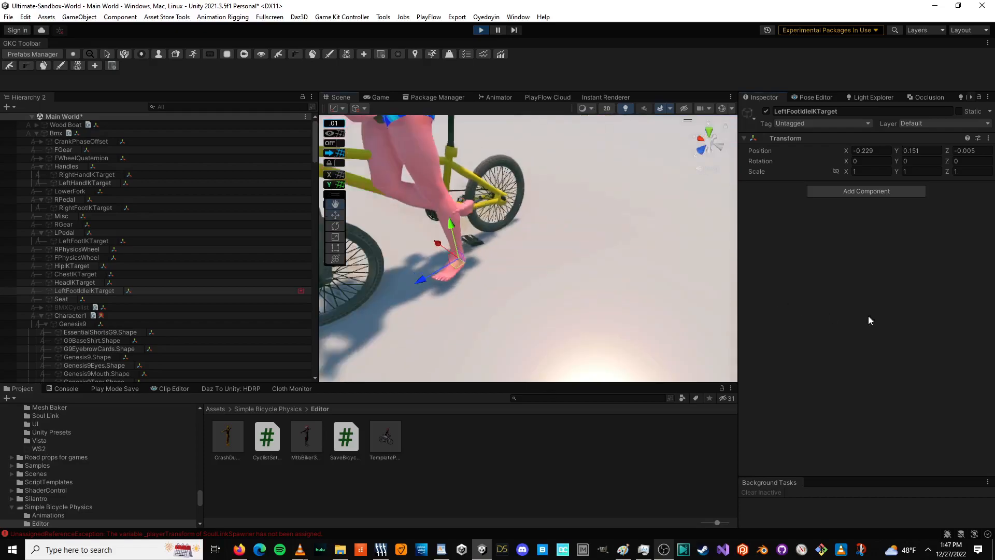
right_click_drag(540, 259, 596, 260)
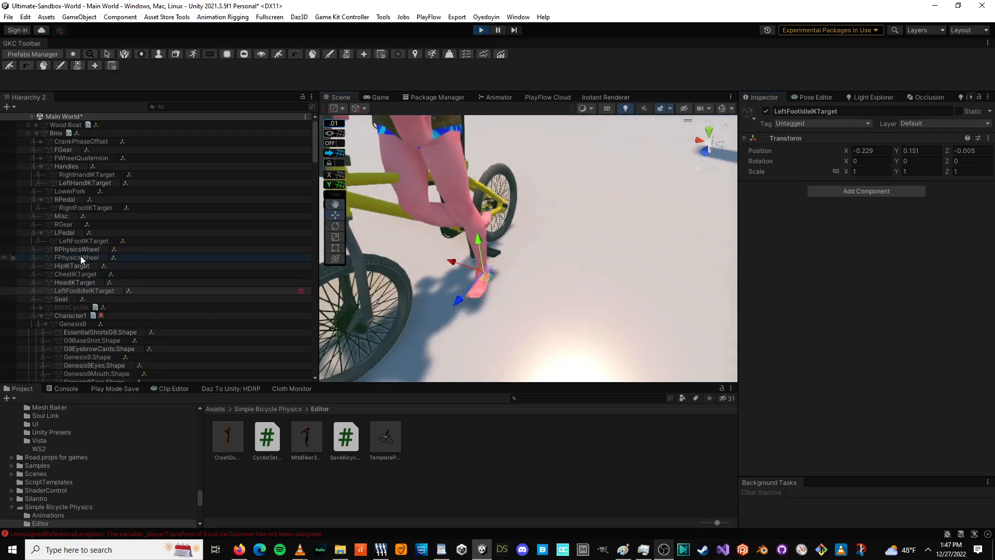
left_click(86, 174)
right_click_drag(397, 247, 577, 231)
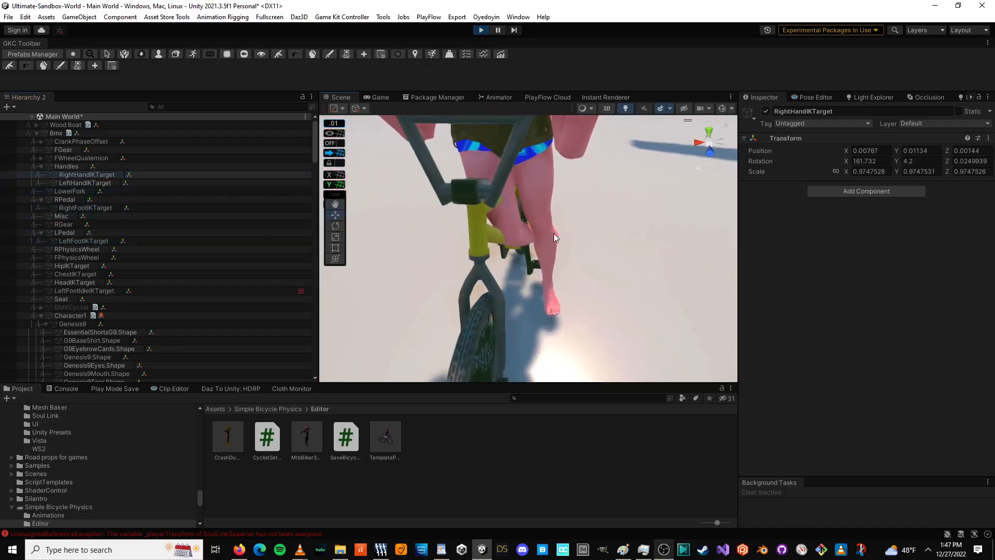
scroll(541, 241, "down", 5)
scroll(534, 242, "up", 5)
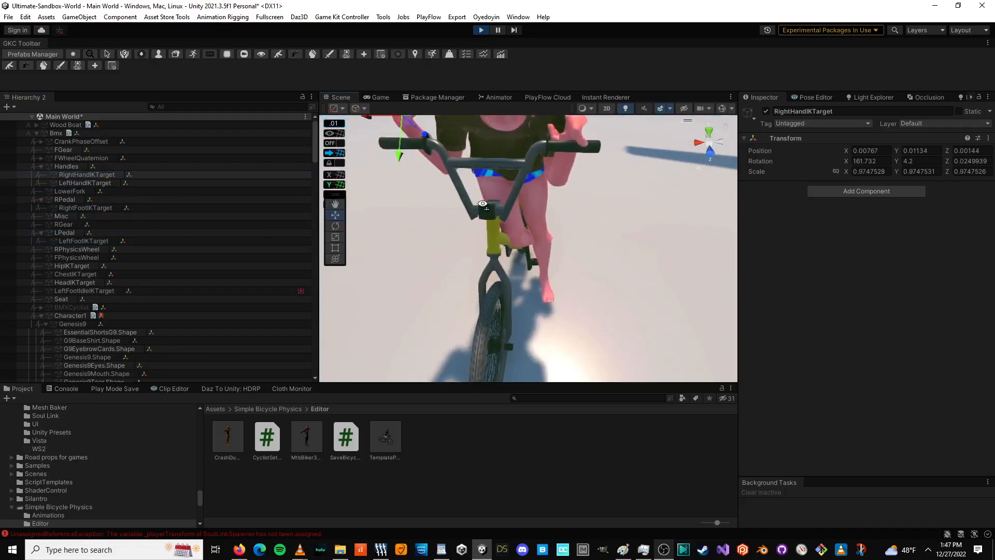
right_click_drag(489, 211, 476, 192)
mouse_move(443, 202)
left_mouse_down()
mouse_move(425, 269)
mouse_move(438, 216)
left_mouse_up()
key("ctrl+z")
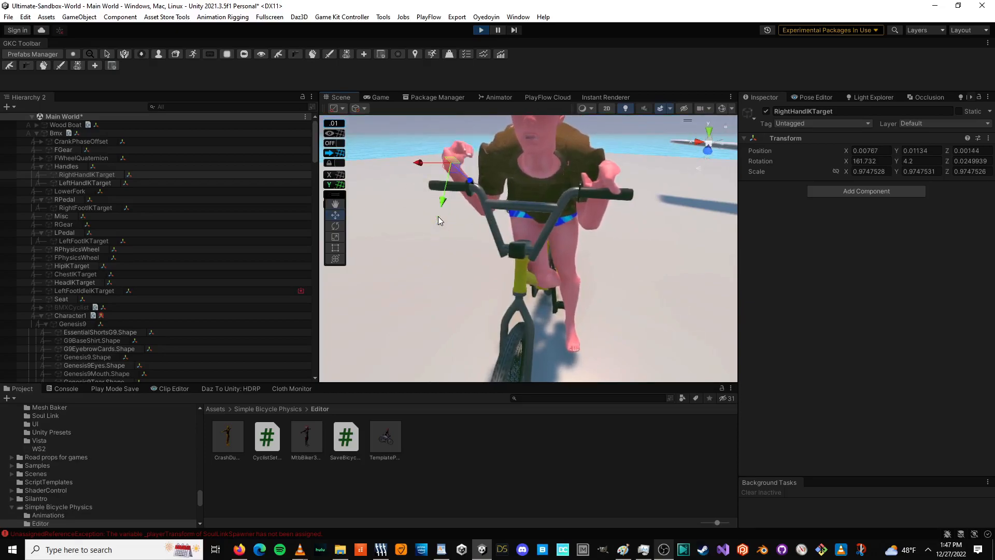
Step: Move the Bmx's RightFootIKTarget sideways from the pedal to about X 0.0056
left_click(73, 208)
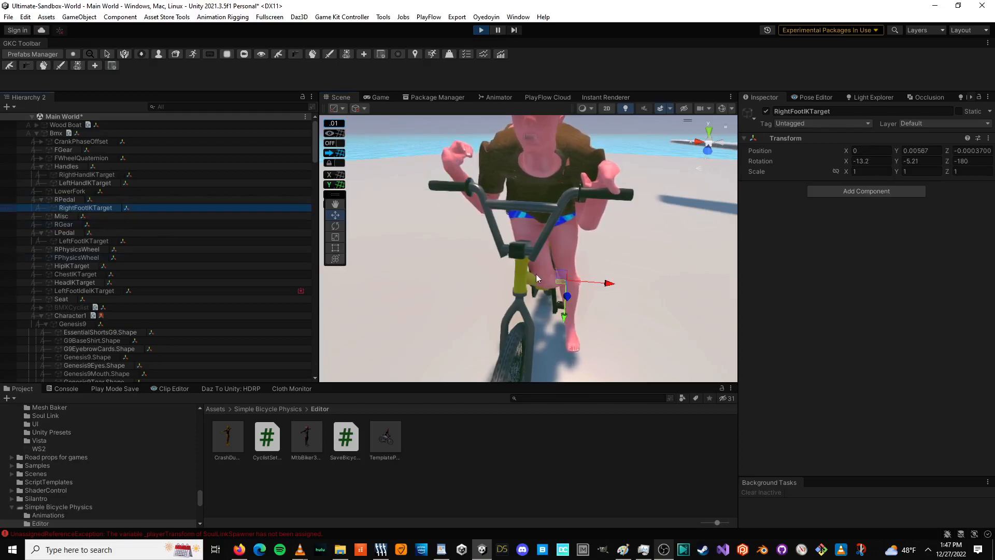
left_click_drag(614, 284, 578, 287)
middle_click_drag(596, 289, 734, 281)
left_click_drag(667, 284, 779, 266, "alt")
middle_click_drag(622, 271, 689, 266)
left_click_drag(630, 268, 824, 262, "alt")
Step: Set the RightFootIKTarget's rotation to 0 on X, Y and Z
left_click(111, 388)
left_click_drag(413, 313, 534, 270, "alt")
middle_click_drag(534, 270, 623, 237)
scroll(586, 268, "up", 5)
left_click_drag(570, 270, 616, 275, "alt")
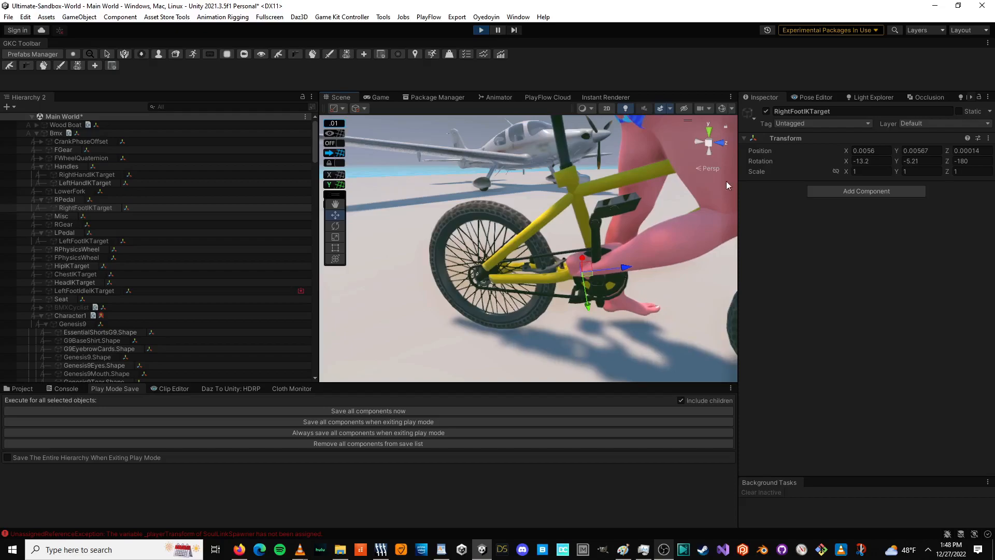
left_click(855, 161)
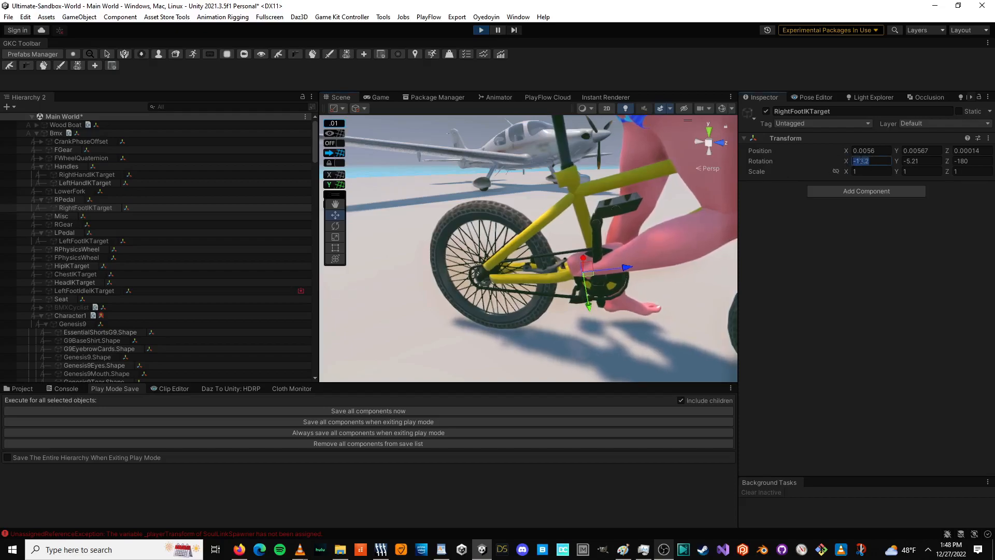
type("0")
key("Tab")
type("0")
key("Tab")
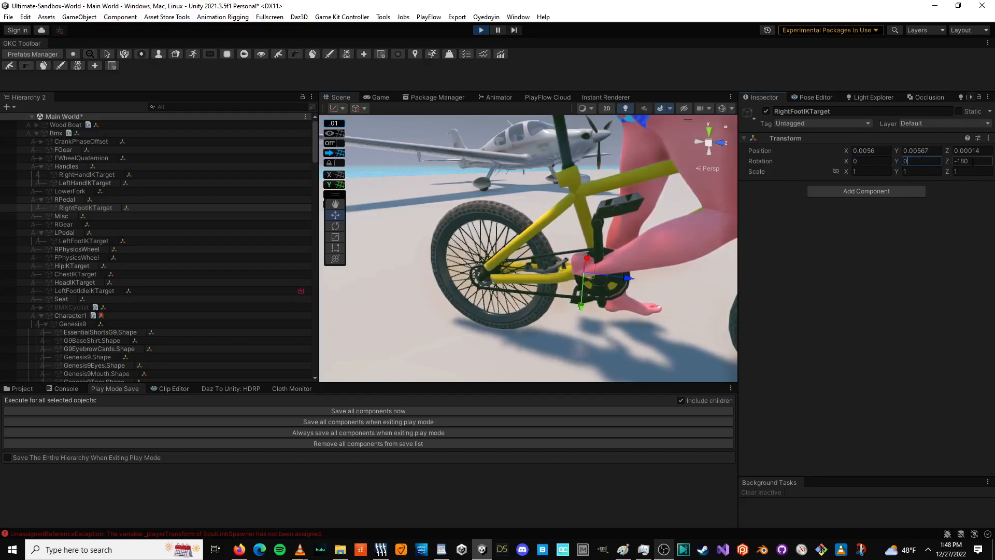
type("0")
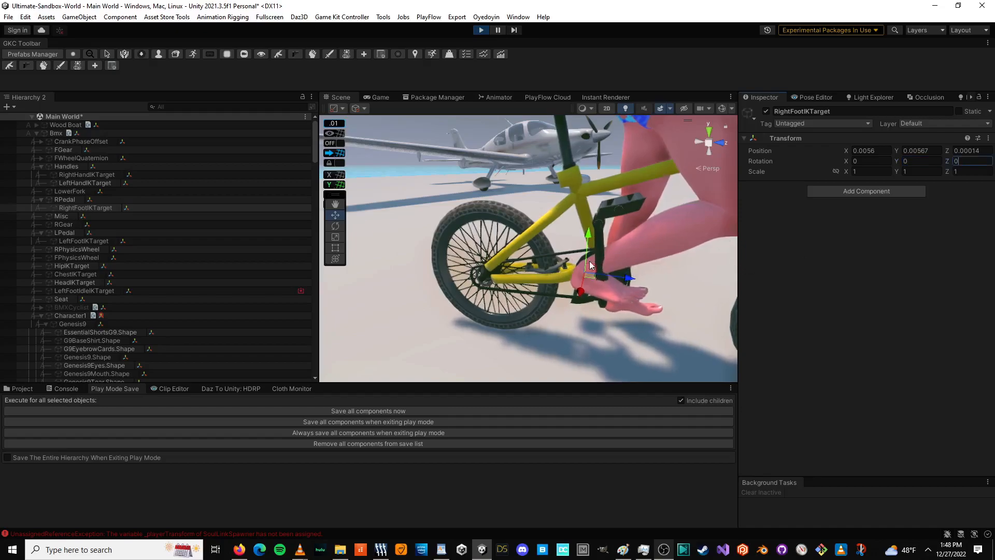
Step: Raise the RightFootIKTarget to about Y 0.0136 and move it sideways to about X 0.00708 over the pedal
left_click_drag(595, 237, 626, 138)
middle_click_drag(596, 270, 597, 290)
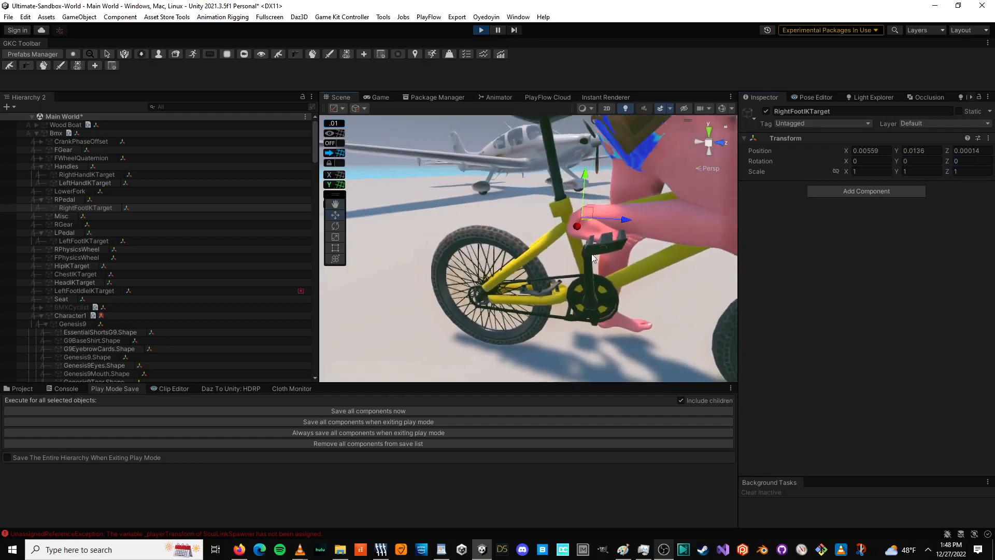
scroll(600, 244, "down", 8)
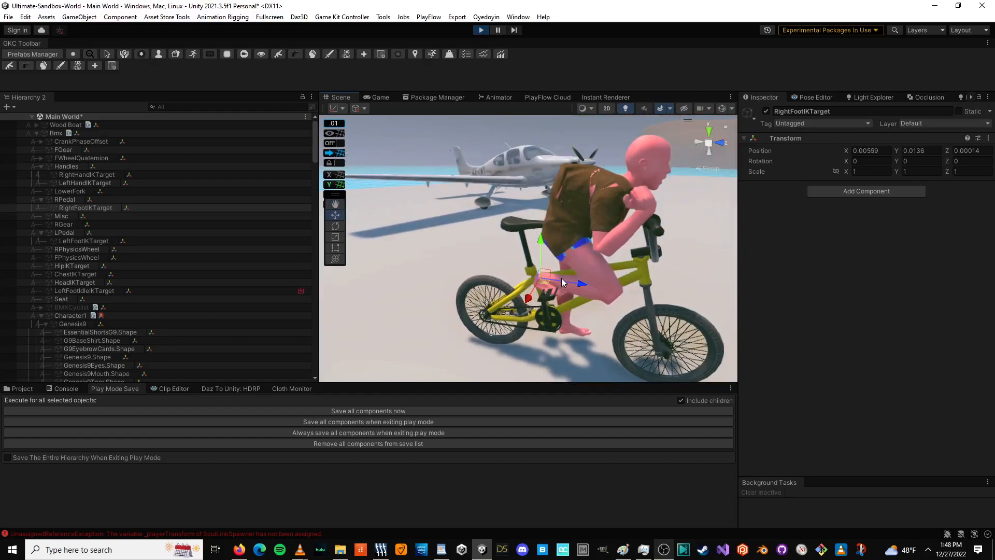
scroll(561, 278, "up", 8)
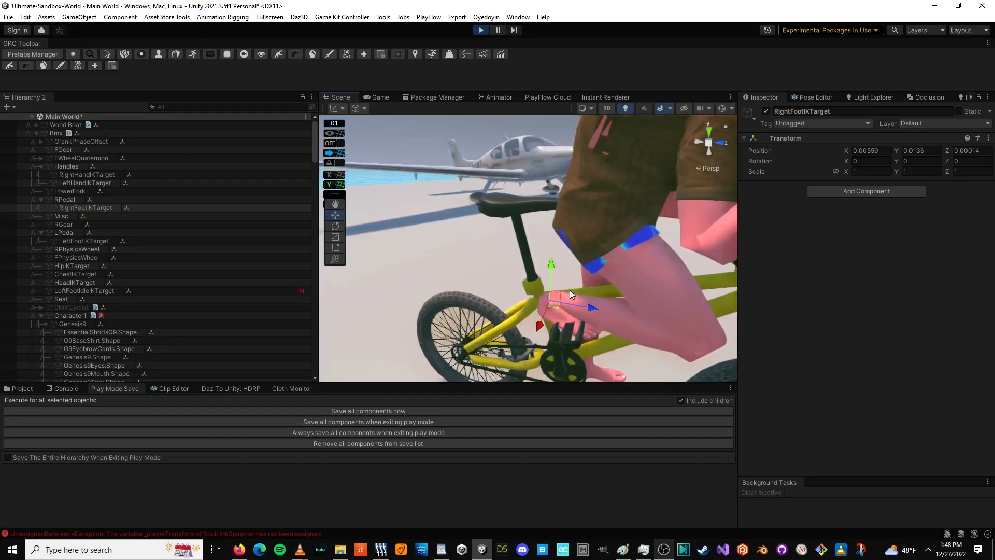
left_click_drag(540, 325, 536, 337)
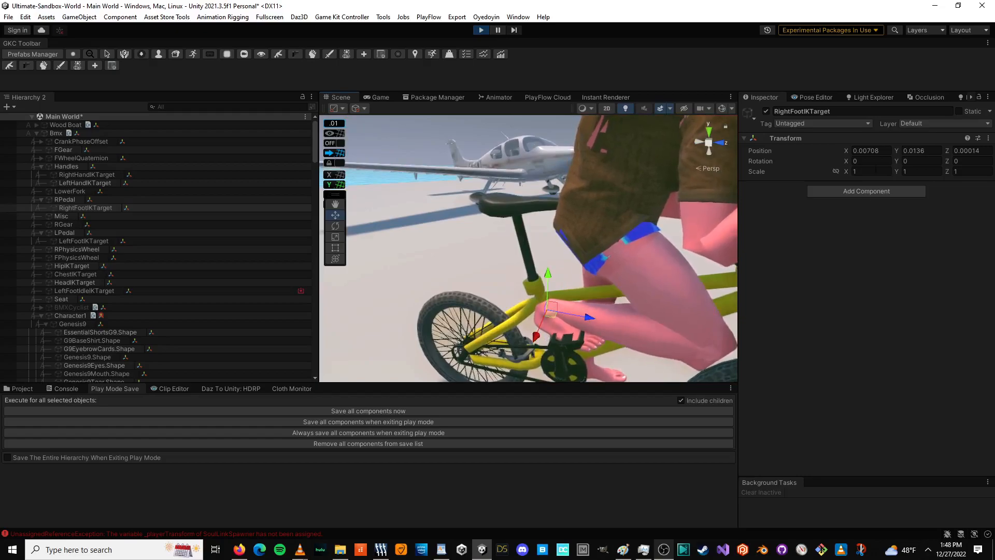
Step: Save the RightFootIKTarget's current Transform with Save Now to preserve its play-mode values
right_click(812, 143)
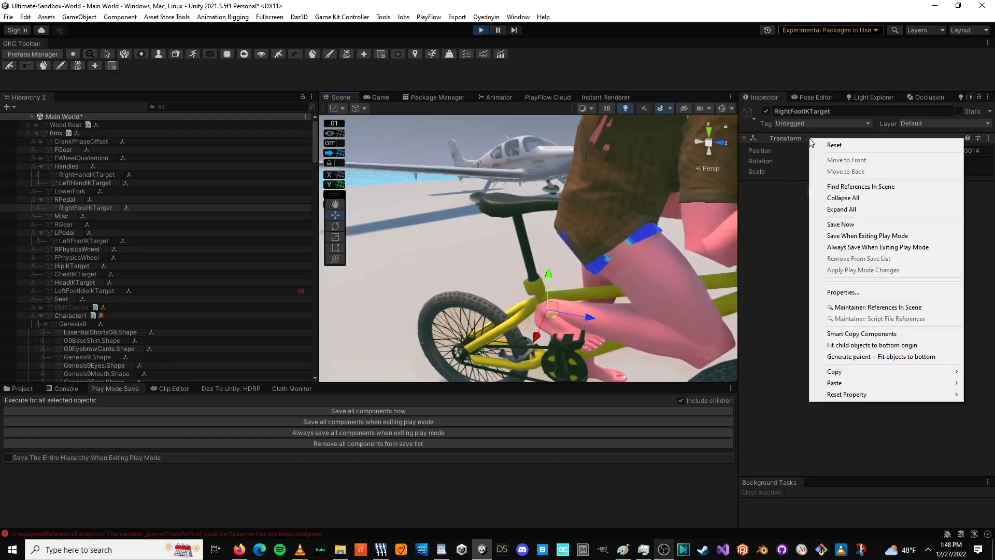
left_click(839, 224)
scroll(590, 291, "down", 5)
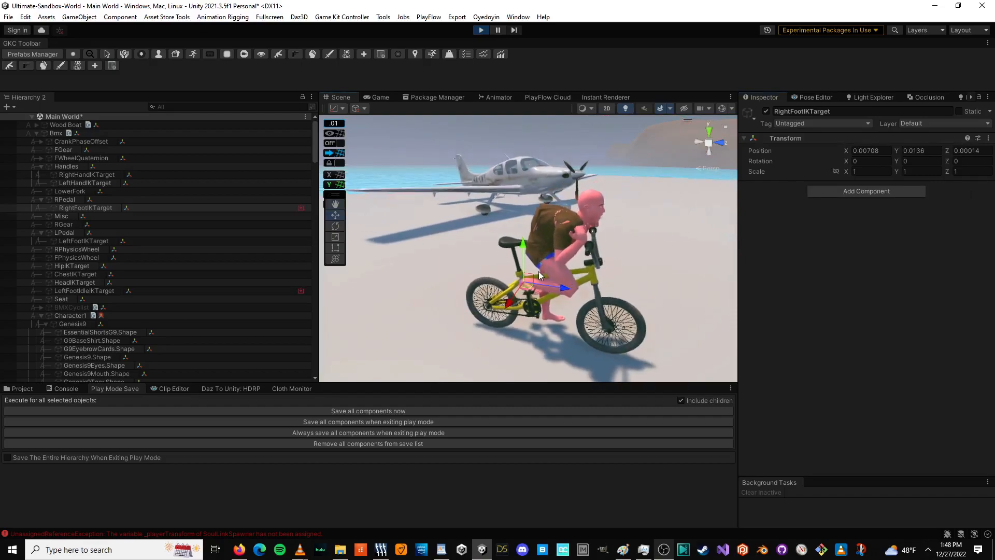
scroll(552, 271, "up", 1)
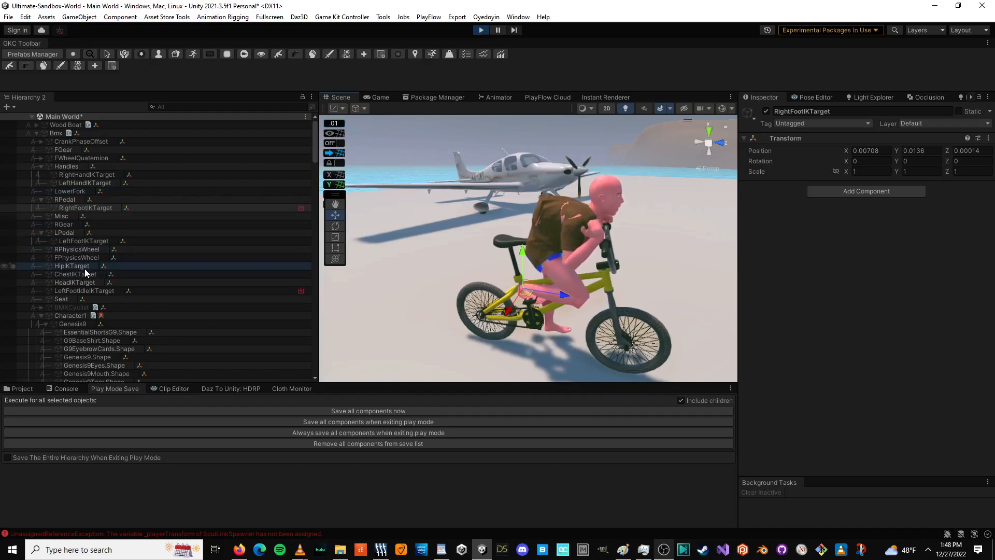
Step: Try to raise the HipIKTarget and the ChestIKTarget in the running scene
left_click(205, 266)
left_click_drag(546, 317, 558, 219)
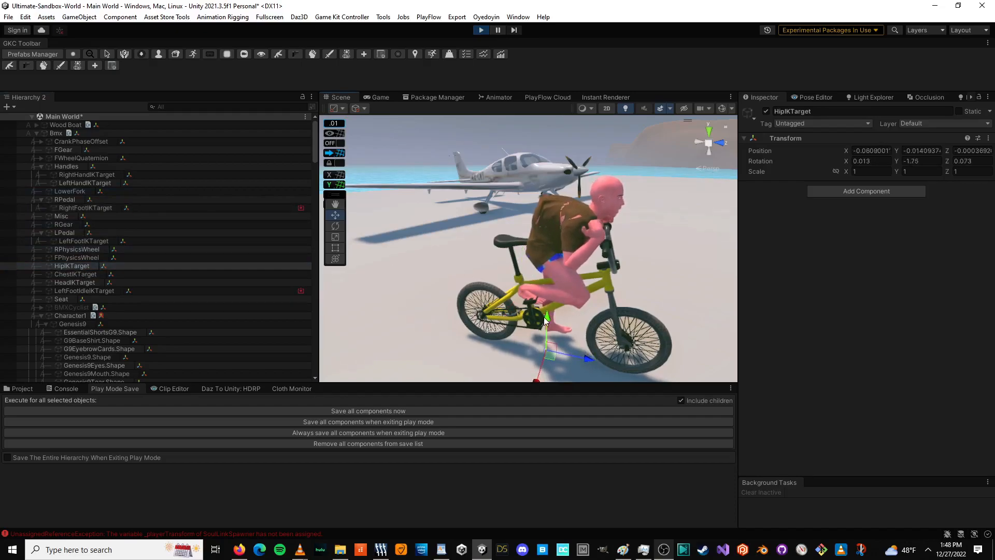
left_click(75, 274)
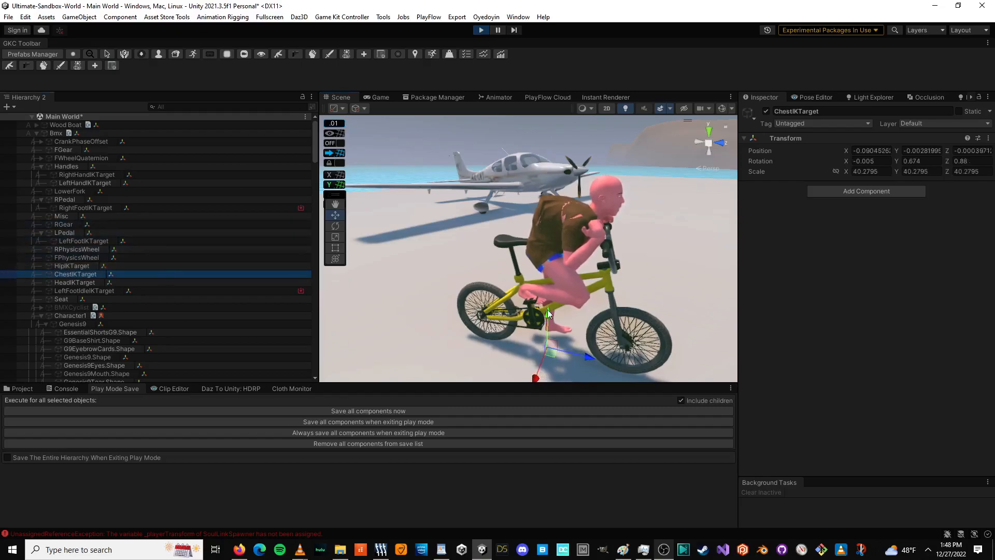
left_click_drag(548, 315, 540, 240)
Step: Inspect the HeadIKTarget, Seat and Character1 objects to find what controls the rider's body position
left_click(88, 283)
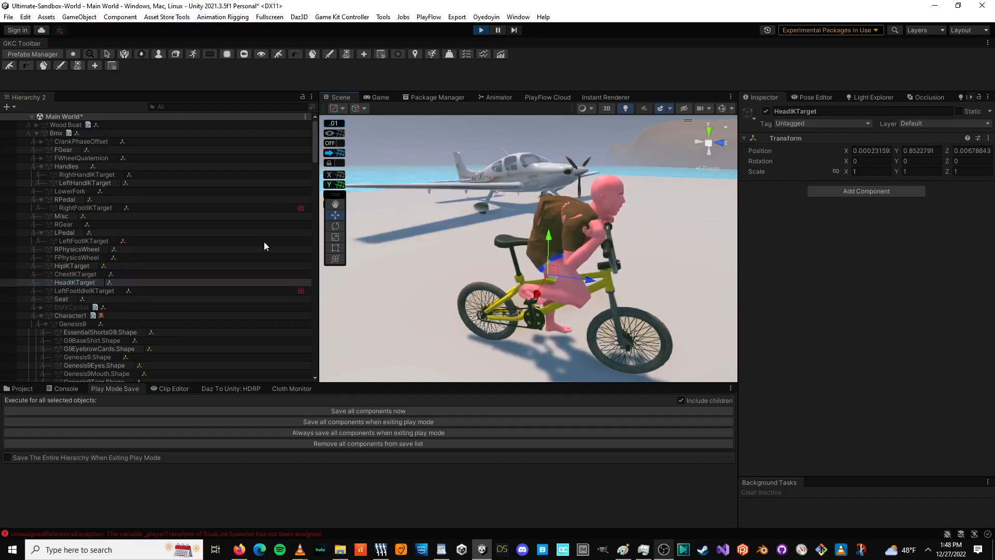
left_click(73, 282)
right_click_drag(540, 251, 480, 243)
middle_click_drag(480, 243, 423, 240)
middle_click_drag(571, 228, 529, 226)
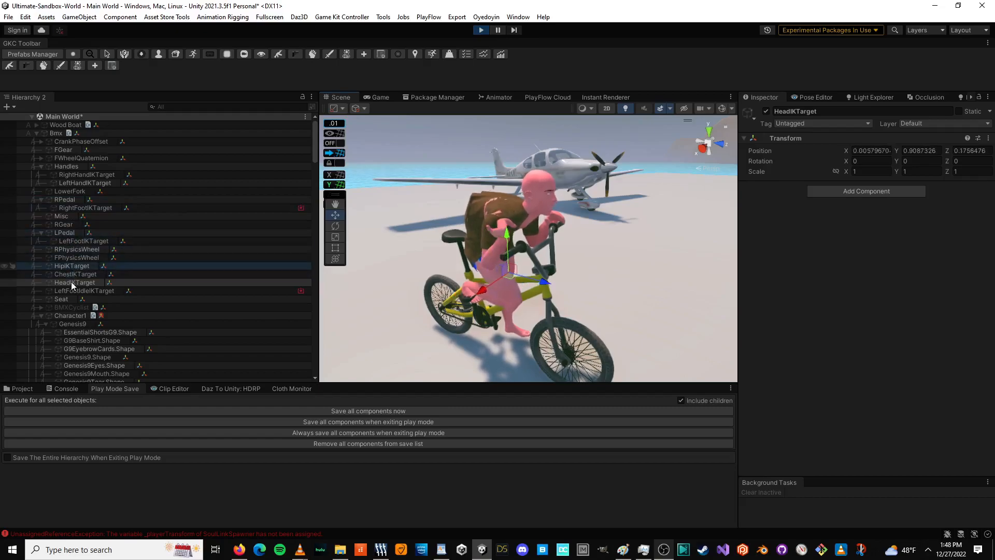
left_click(67, 299)
left_click(71, 315)
scroll(129, 249, "down", 5)
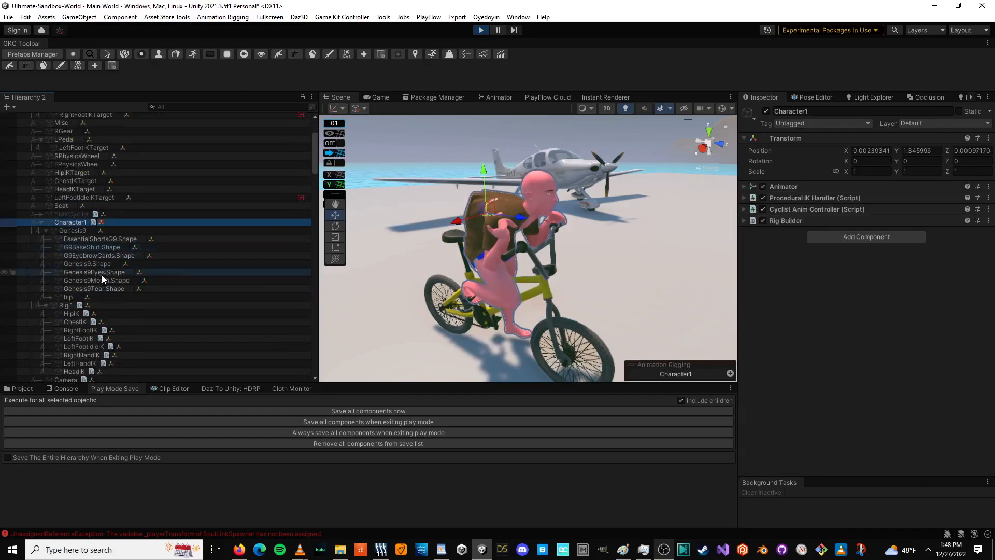
left_click(78, 230)
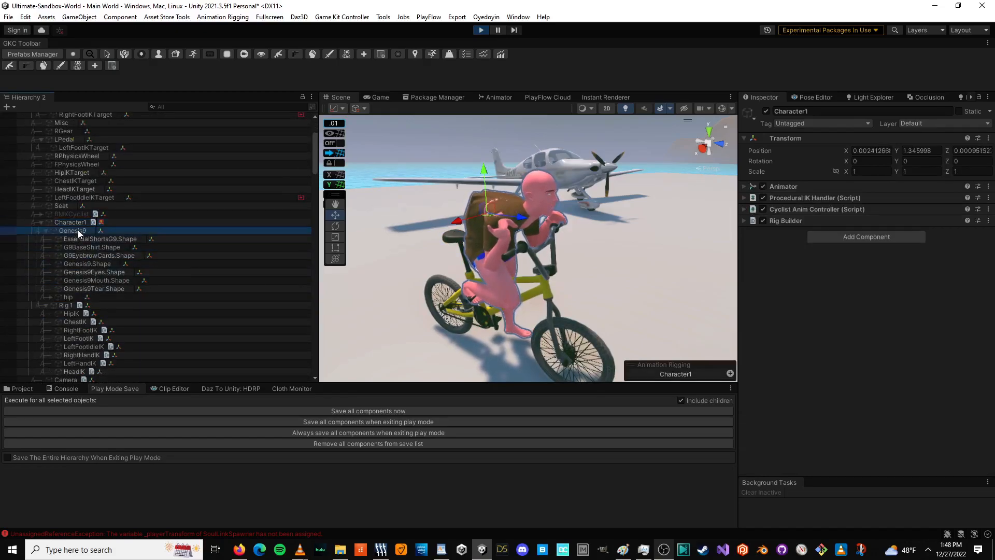
Step: Try to raise the rider's body with Rig 1's HipIK and ChestIK and with the Genesis9 object
left_click(73, 313)
left_click_drag(493, 304, 492, 194)
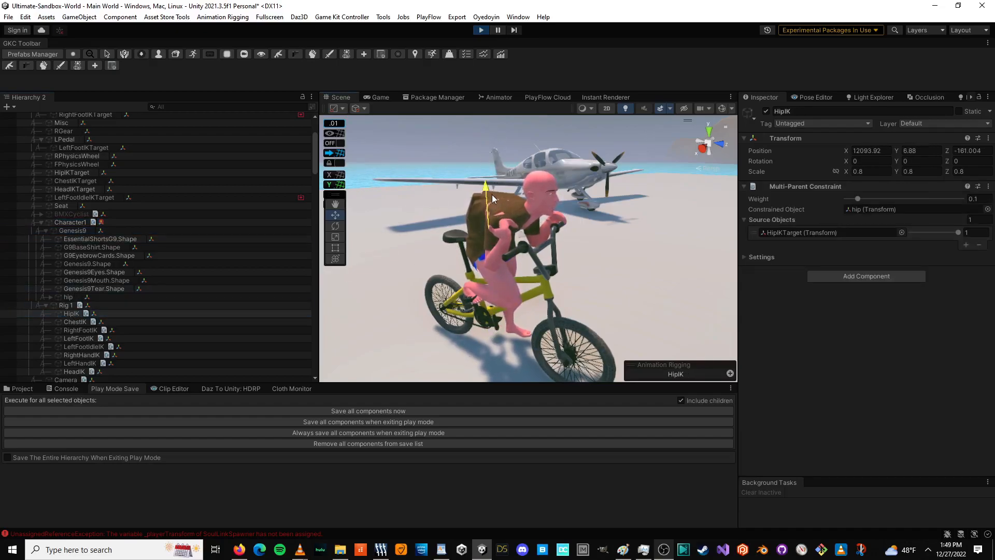
left_click(83, 322)
left_click_drag(497, 297, 503, 210)
left_click(75, 371)
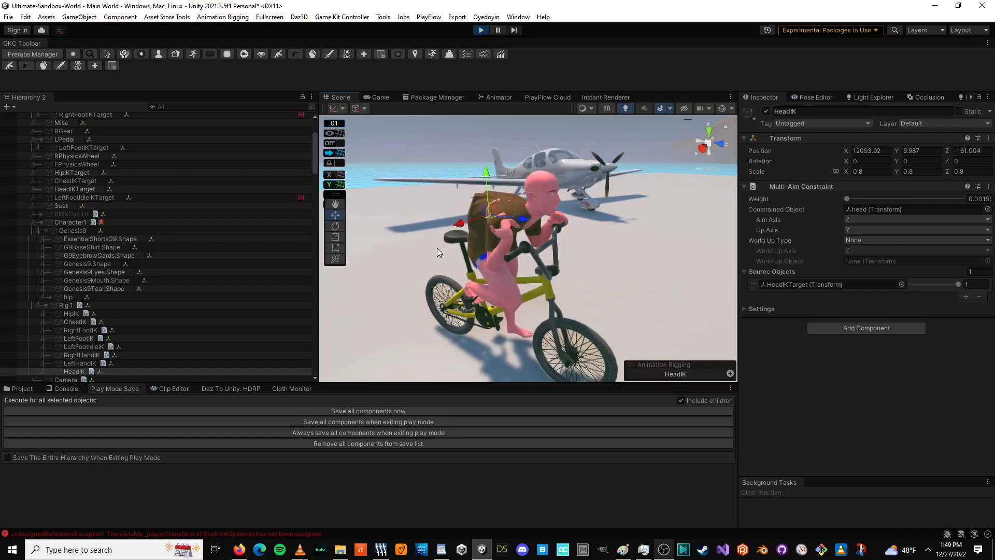
left_click(229, 322)
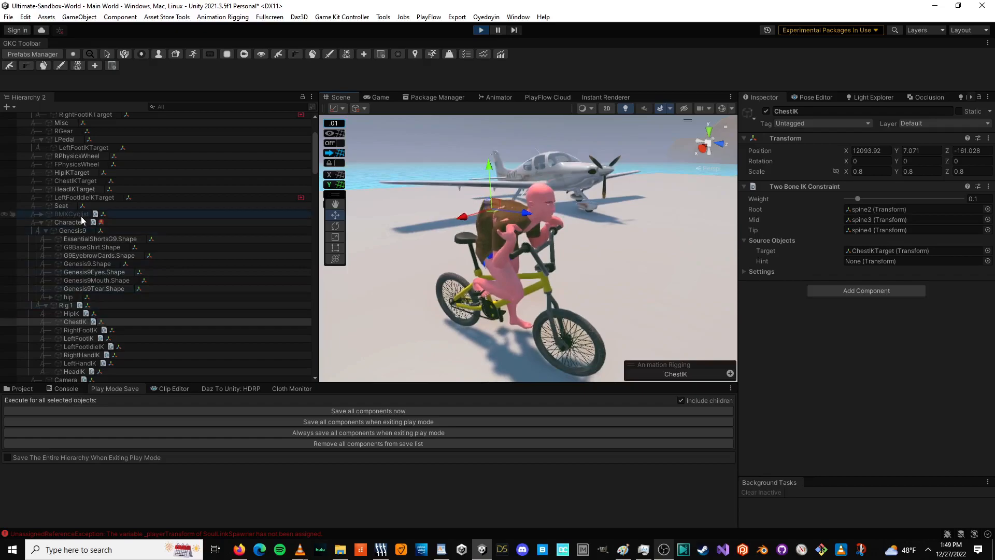
left_click(76, 231)
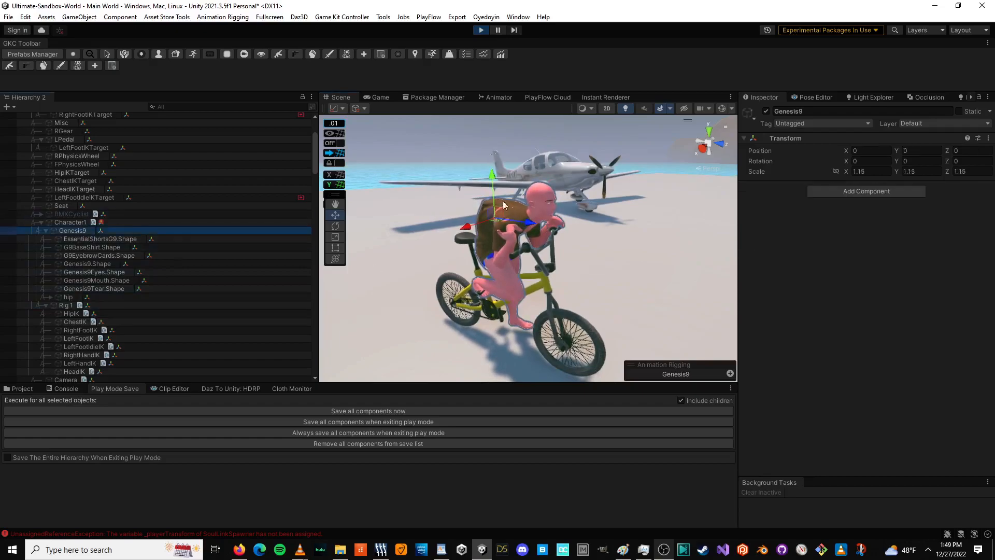
left_click_drag(493, 179, 497, 154)
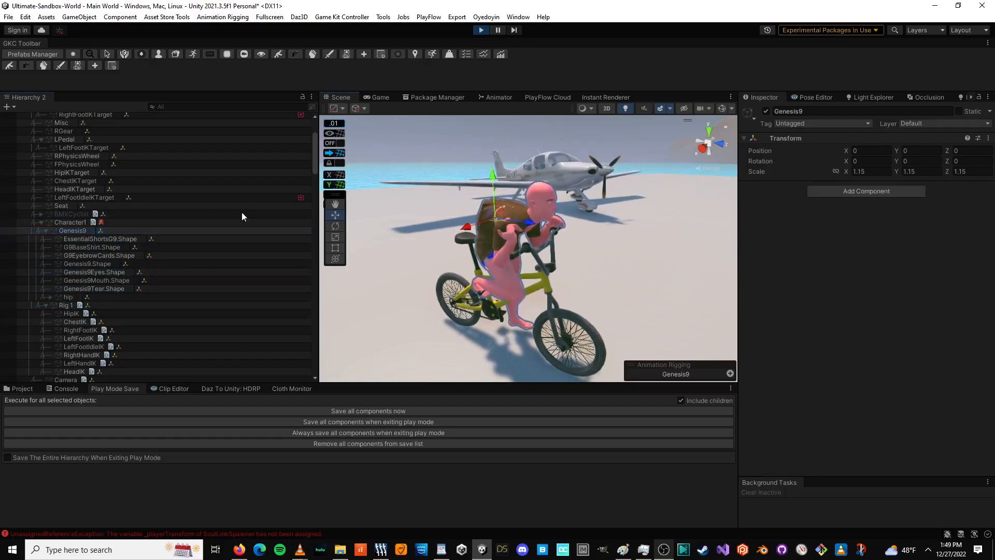
Step: Move Character1 up and back on the bike to about Y 1.605 and Z -0.289
left_click(132, 223)
left_click_drag(493, 178, 498, 154)
left_click_drag(524, 195, 499, 191)
Step: Check the rider's pose from the front and save Character1's current Transform with Save Now
scroll(510, 230, "up", 6)
middle_click_drag(510, 229, 401, 265)
right_click_drag(401, 264, 344, 283)
middle_click_drag(451, 202, 369, 216)
right_click_drag(368, 215, 324, 218)
middle_click_drag(471, 211, 401, 346)
right_click_drag(444, 265, 365, 273)
middle_click_drag(505, 316, 422, 349)
right_click_drag(446, 244, 381, 246)
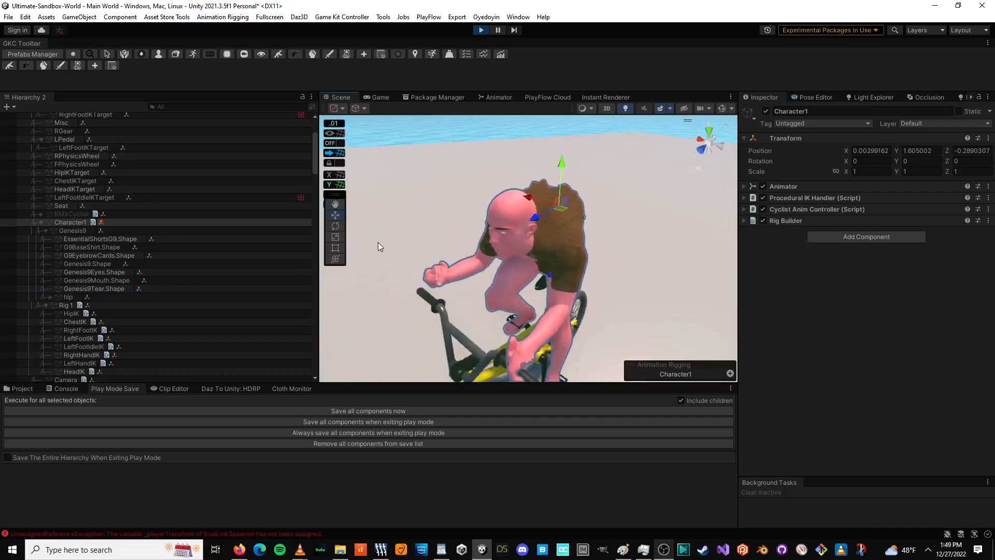
right_click(779, 139)
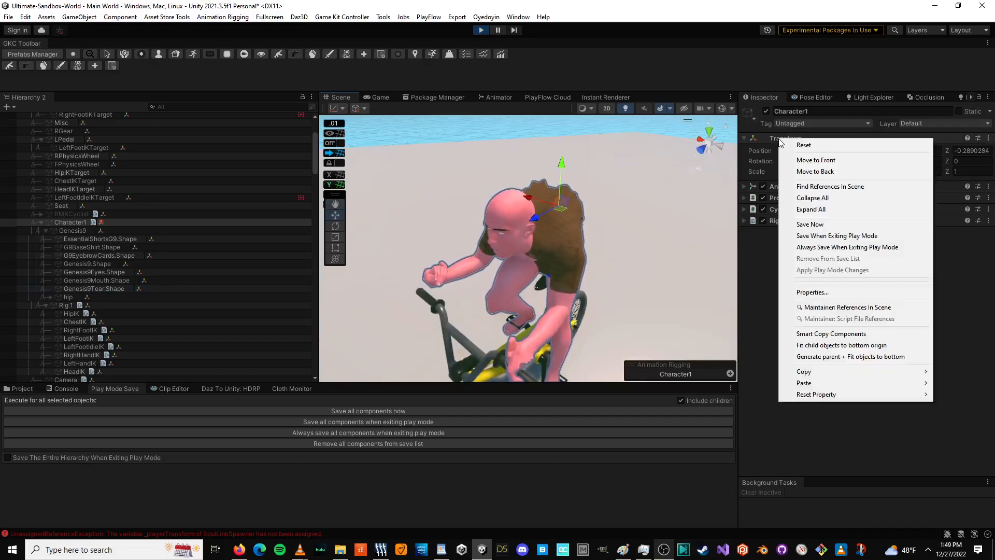
left_click(815, 224)
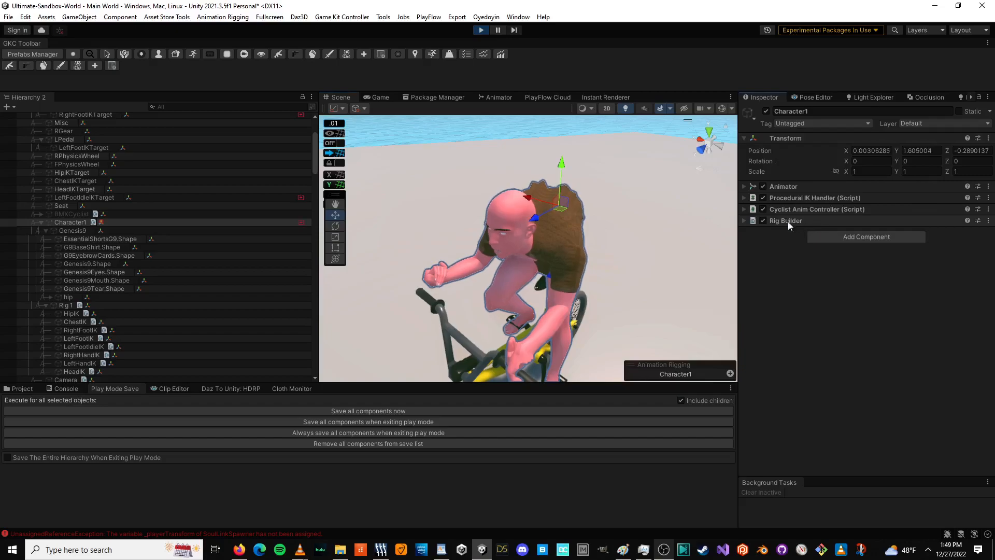
Step: Exit play mode and apply all the saved play-mode changes to the scene
left_click(481, 30)
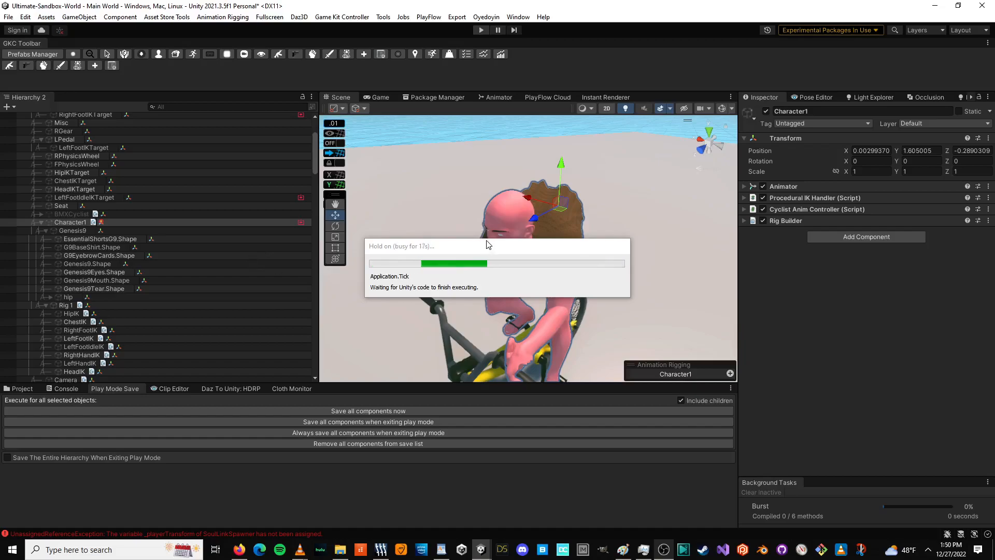
left_click_drag(487, 247, 480, 250)
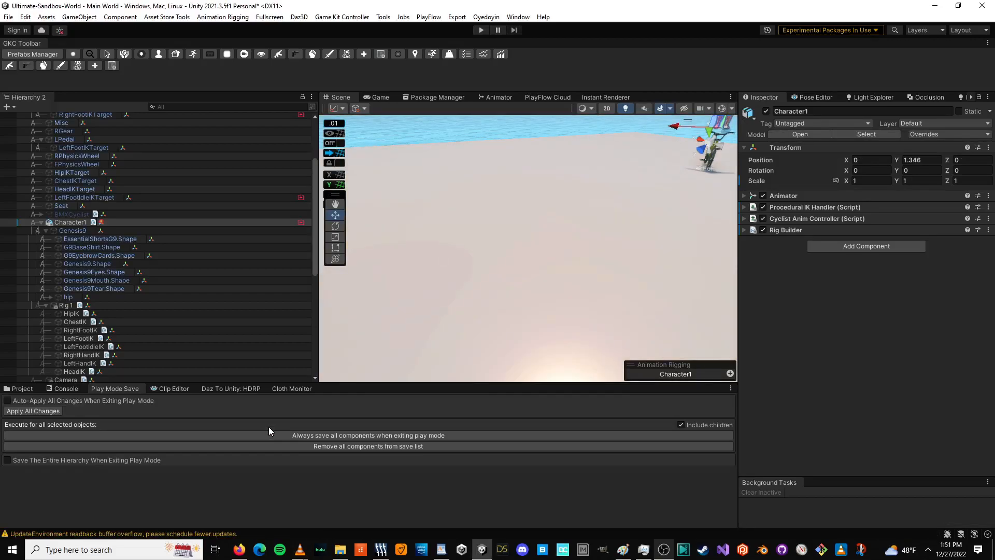
left_click(27, 412)
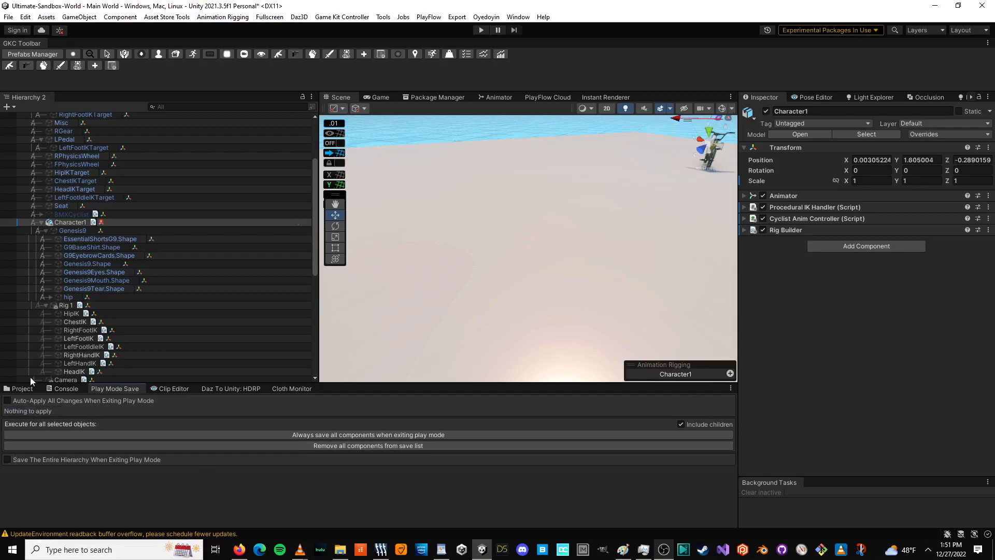
scroll(67, 216, "up", 4)
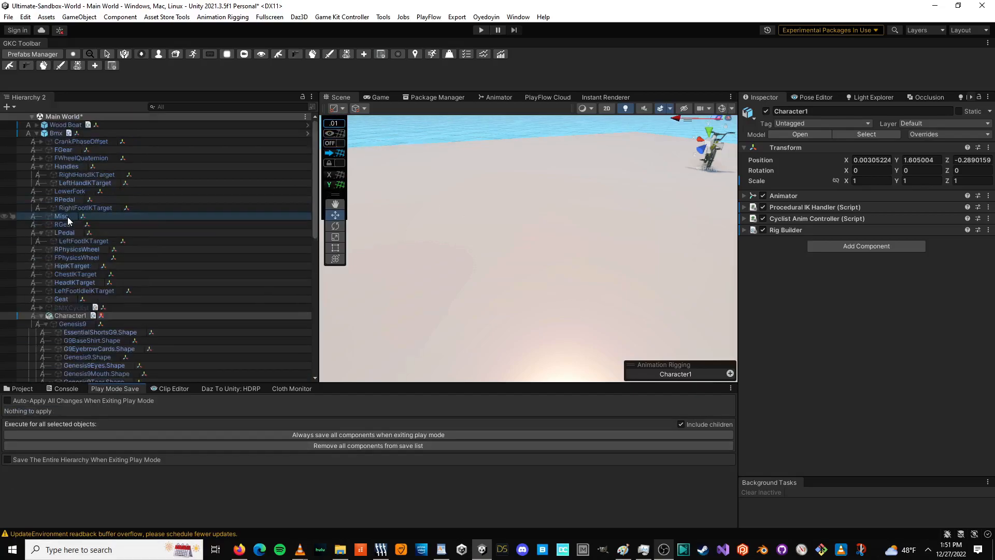
Step: Unpack the Bmx prefab completely in the scene hierarchy
right_click(58, 134)
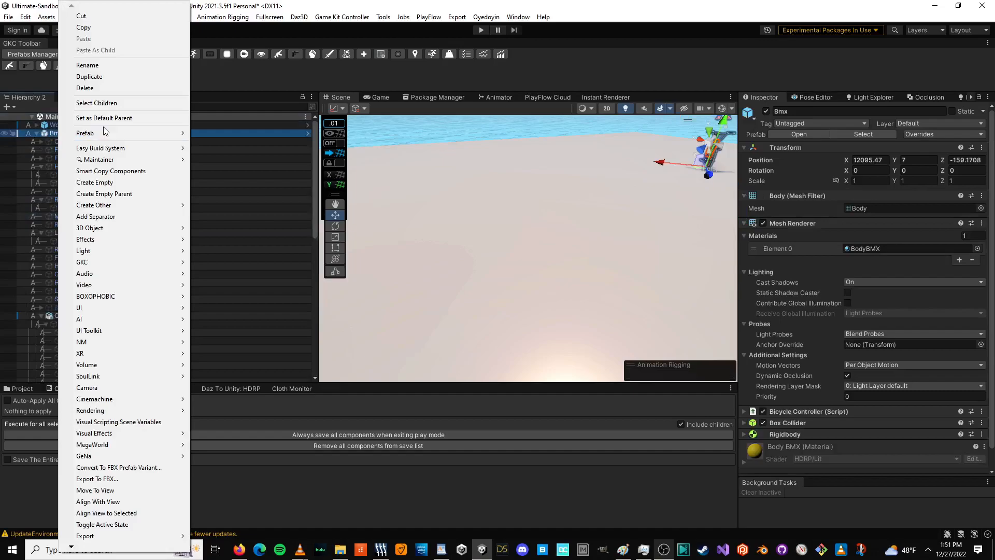
mouse_move(104, 134)
left_click(244, 191)
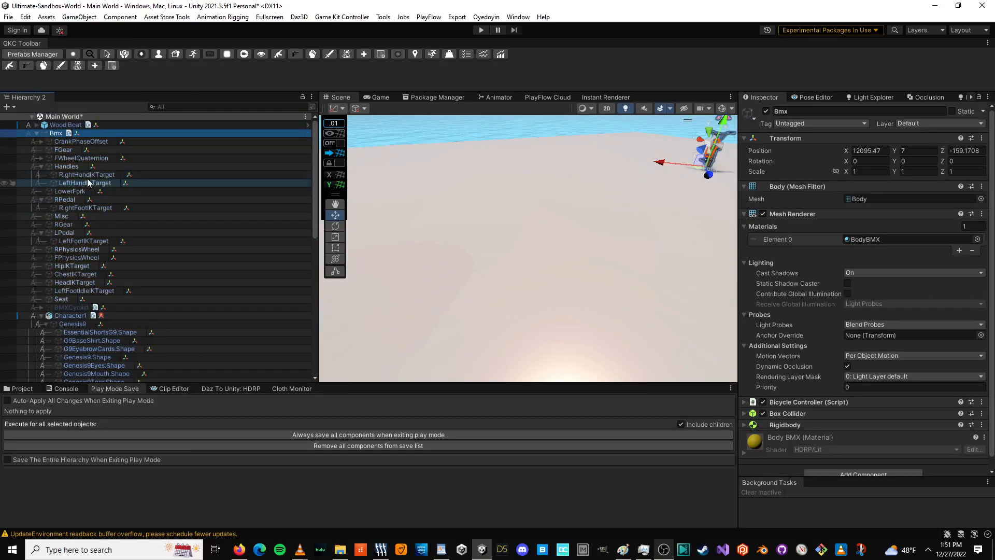
Step: Search the project assets for "external rider" and add the External Rider Controller System prefab as a child of Bmx
scroll(87, 186, "down", 3)
left_click(22, 388)
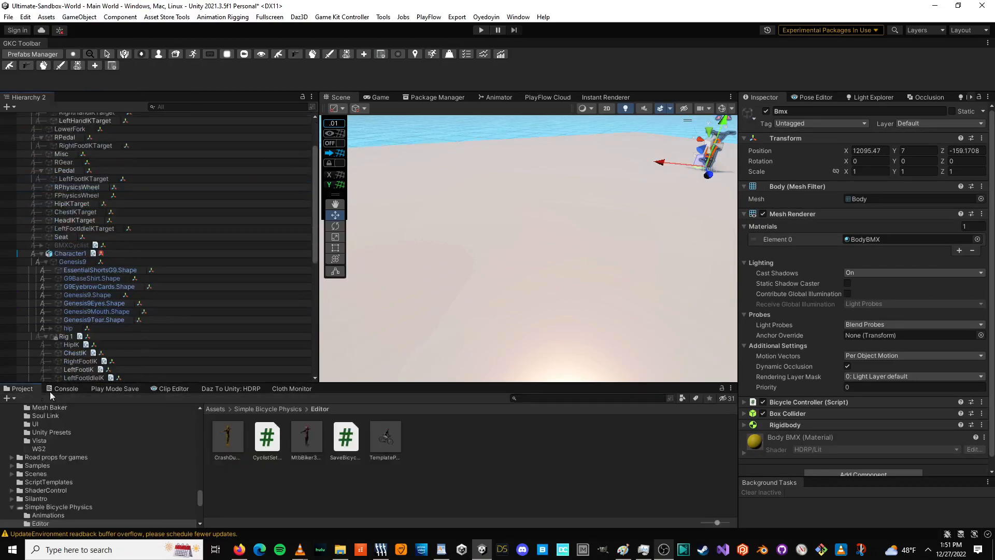
left_click(552, 399)
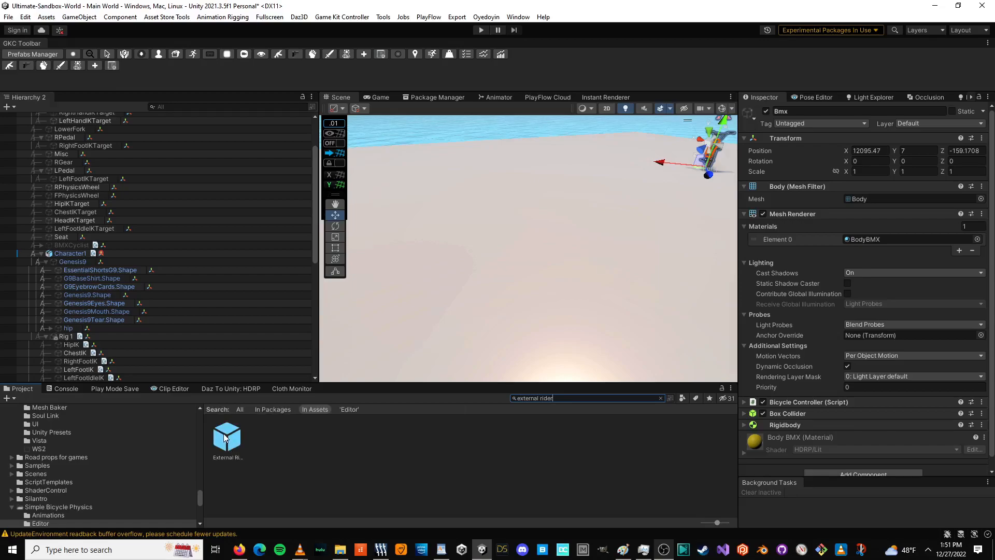
left_click_drag(227, 443, 87, 293)
left_click_drag(105, 232, 61, 137)
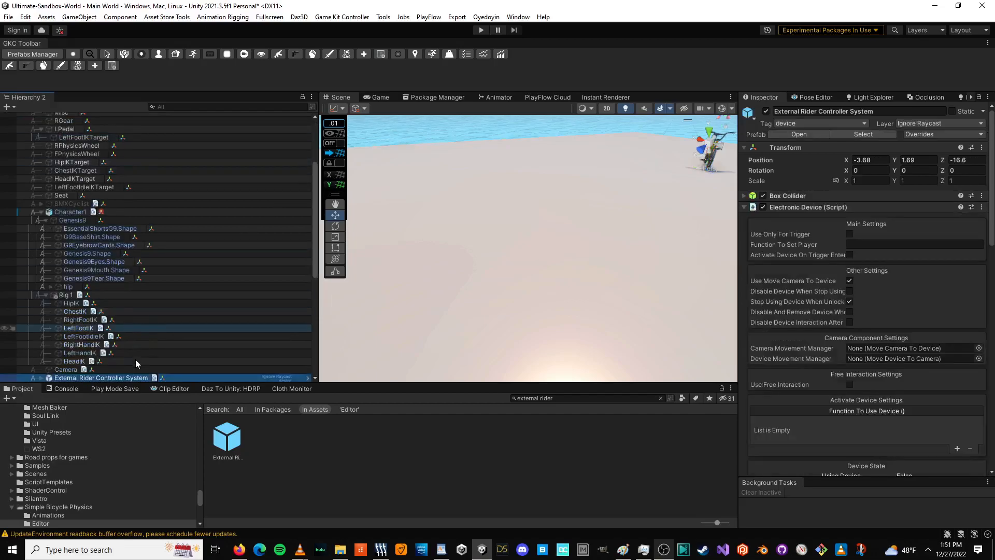
Step: Unpack the External Rider Controller System prefab completely
scroll(130, 290, "down", 5)
right_click(133, 292)
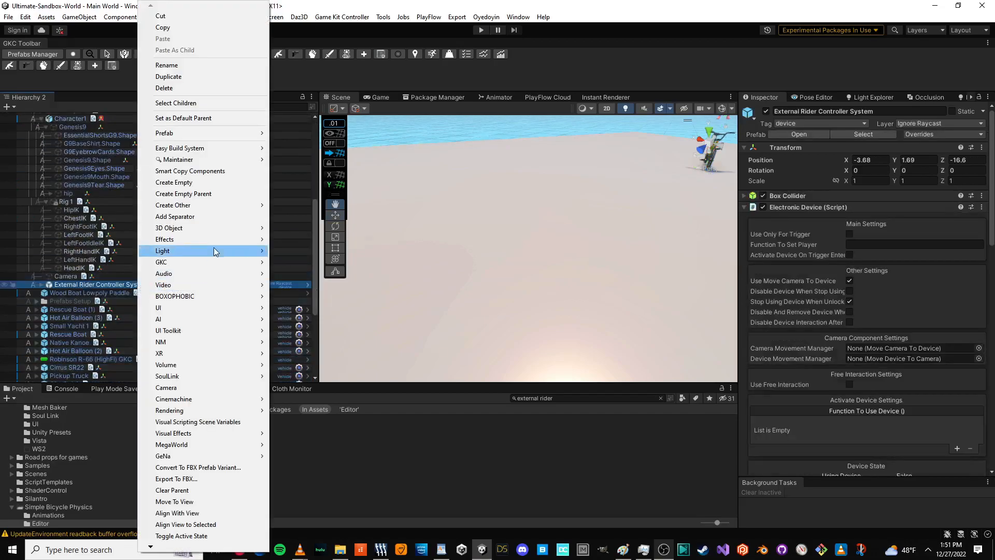
mouse_move(243, 133)
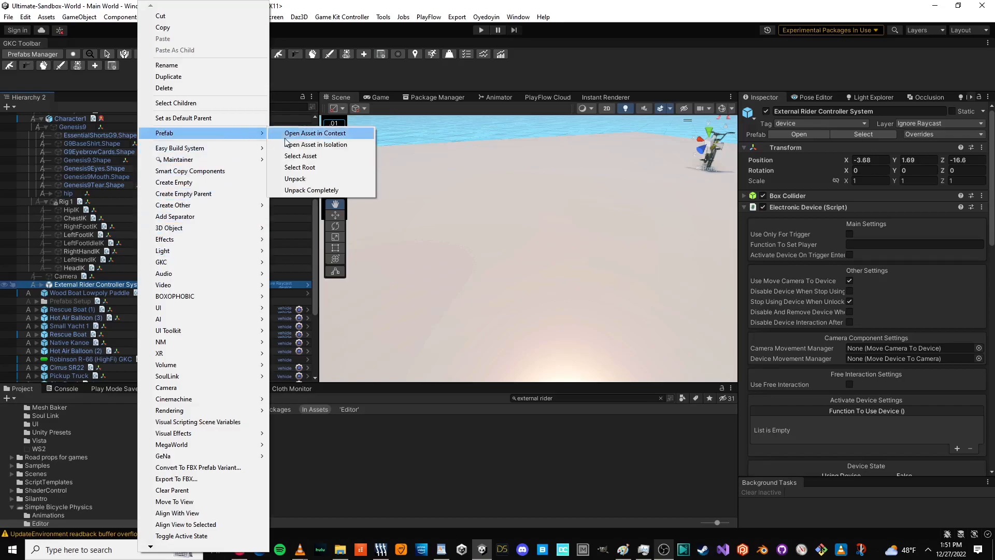
left_click(301, 190)
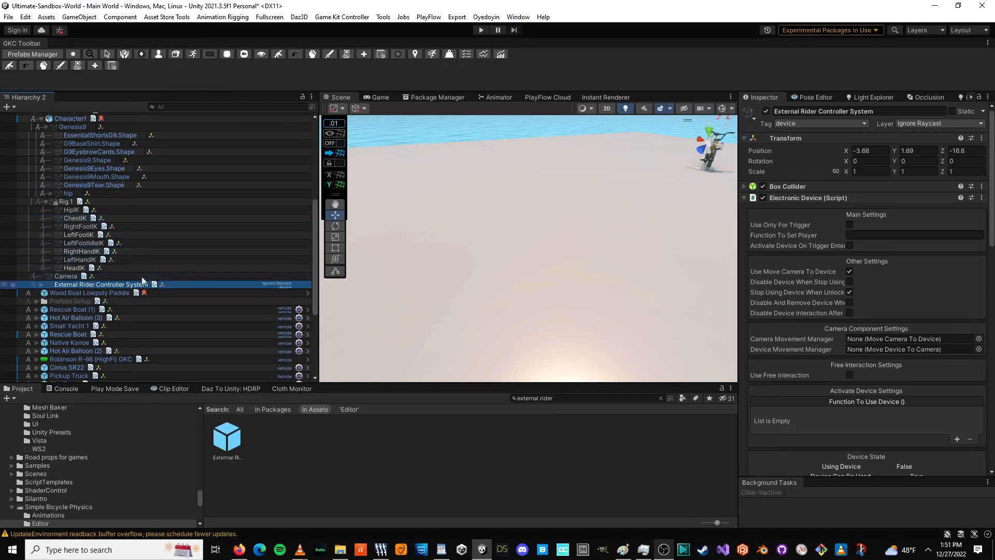
Step: Reset the External Rider Controller System's Transform and frame it on the bike in the scene
right_click(787, 137)
left_click(809, 145)
key("f")
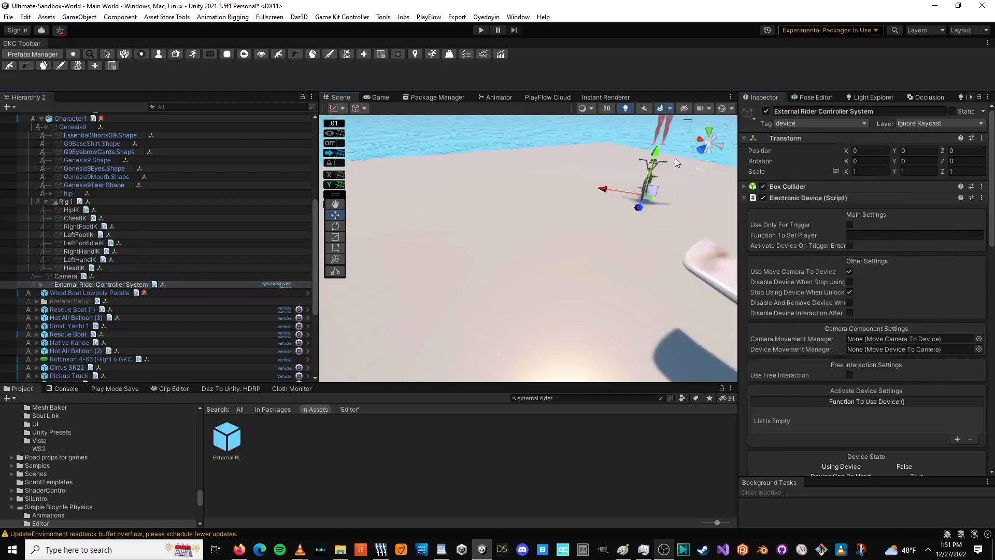
scroll(559, 235, "up", 7)
middle_click_drag(511, 228, 462, 233)
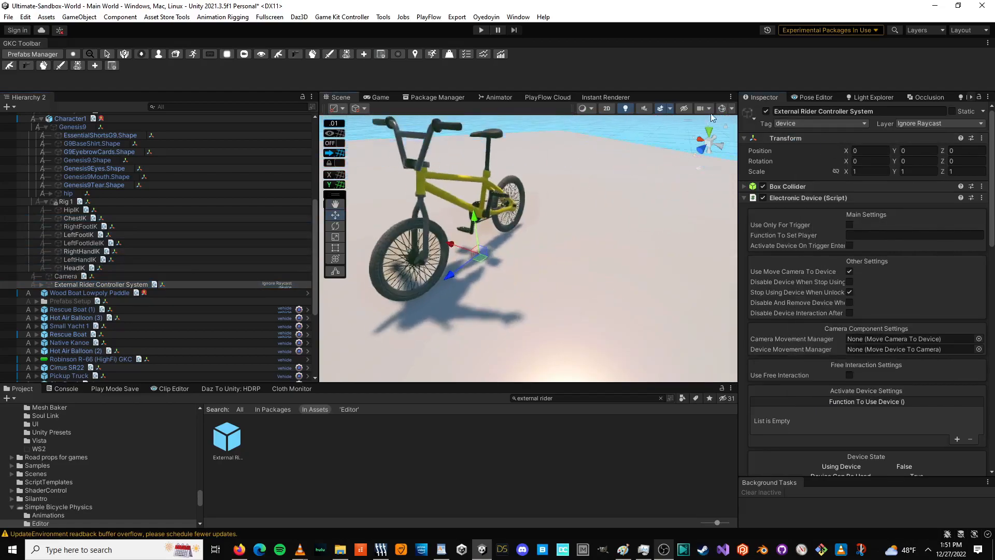
Step: Show the scene gizmos to inspect the rider system's collider around the bike, and hide them again
left_click(722, 107)
scroll(558, 203, "down", 8)
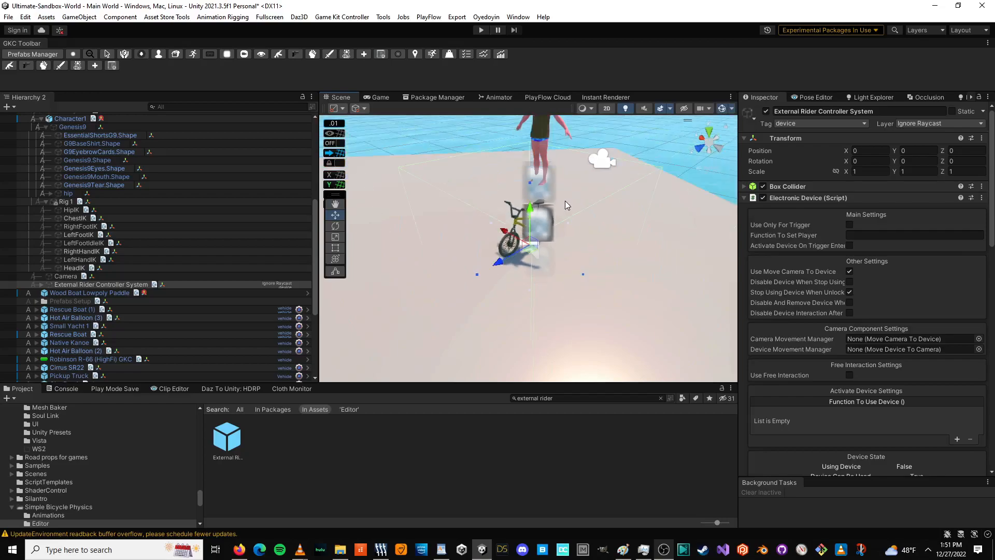
scroll(570, 203, "up", 8)
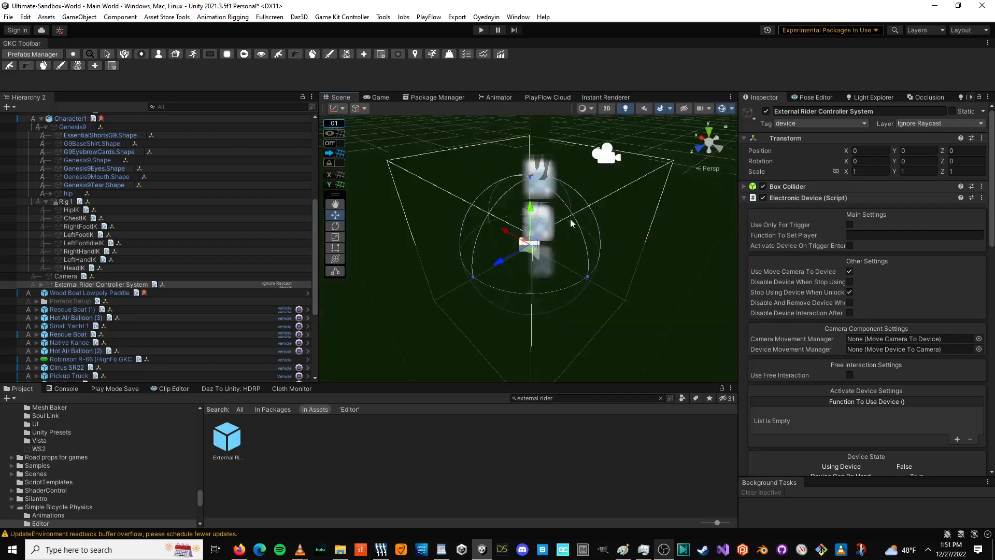
right_click_drag(570, 218, 624, 168)
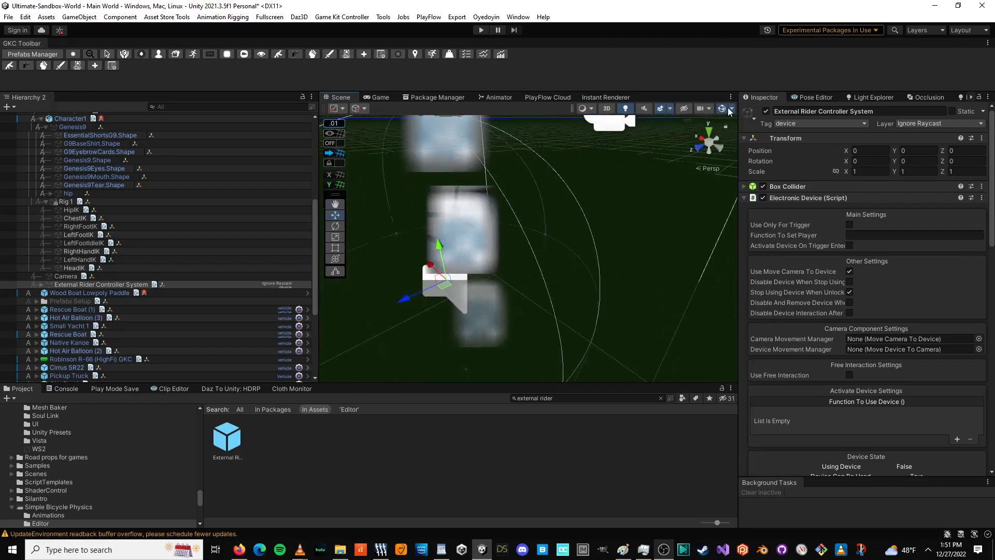
left_click(722, 109)
right_click_drag(559, 222, 522, 219)
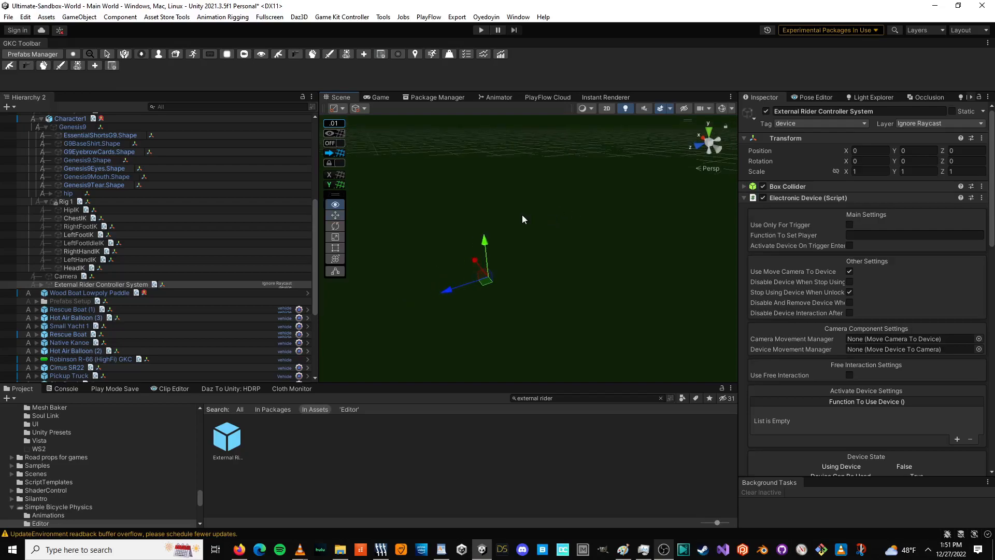
Step: Set the rider system's Box Collider size to 2 on X, Y and Z, and show the scene gizmos around the bike
left_click(788, 186)
double_click(867, 244)
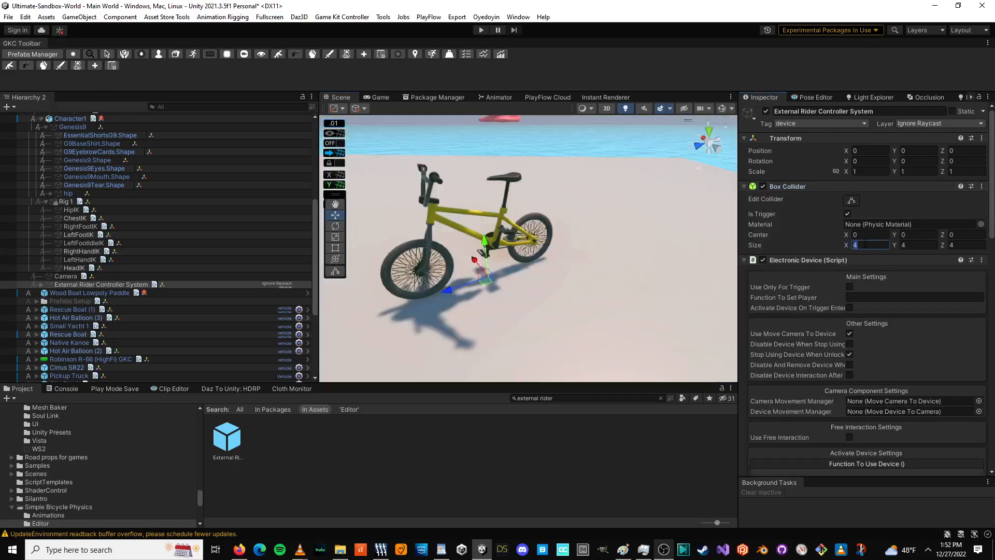
type("22")
left_click(963, 245)
left_click(722, 108)
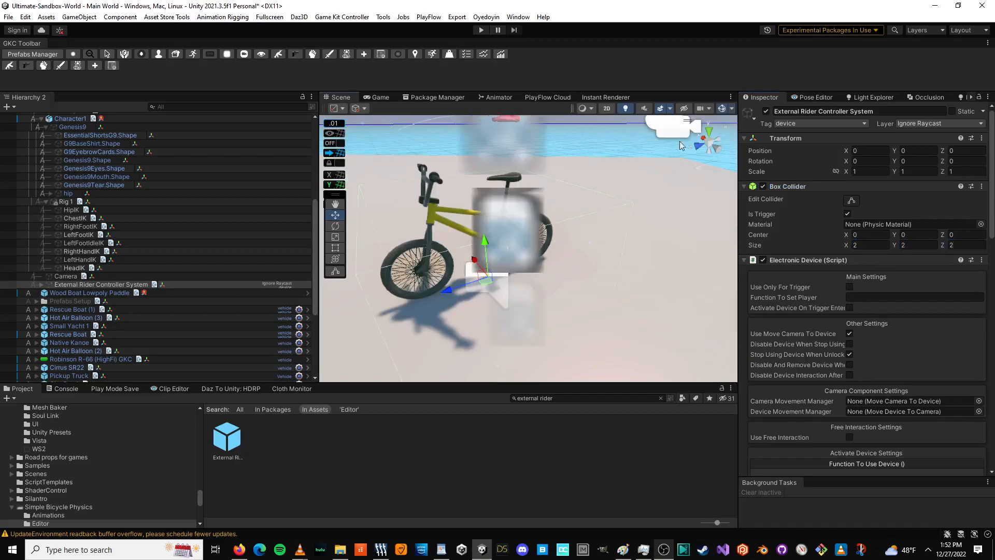
scroll(479, 232, "down", 7)
scroll(482, 237, "up", 5)
middle_click_drag(486, 238, 454, 213)
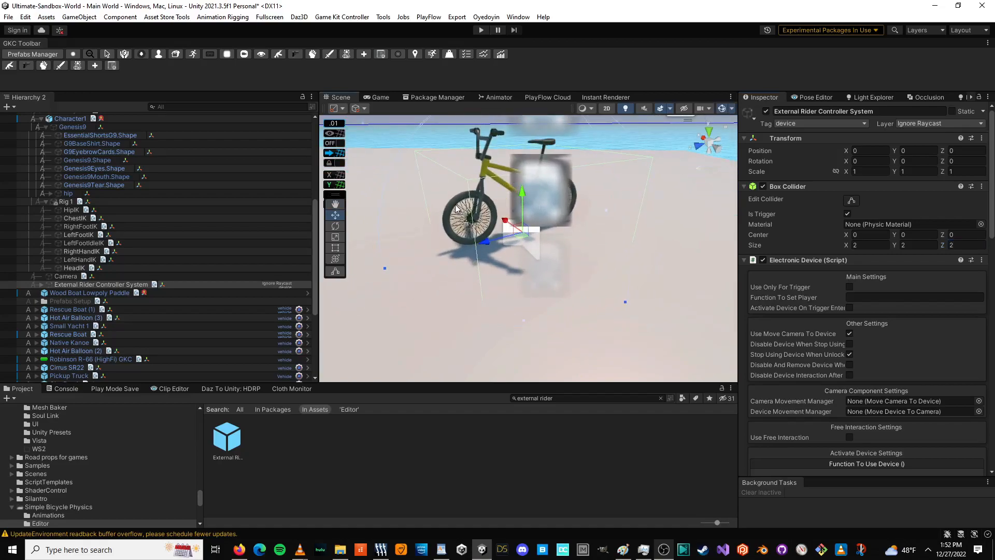
Step: Try to raise the External Rider Controller System above the bike, and undo the move
left_click_drag(526, 184, 534, 109)
key("ctrl+z")
middle_click_drag(520, 192, 472, 305)
left_click_drag(472, 305, 481, 264, "alt")
middle_click_drag(481, 265, 448, 225)
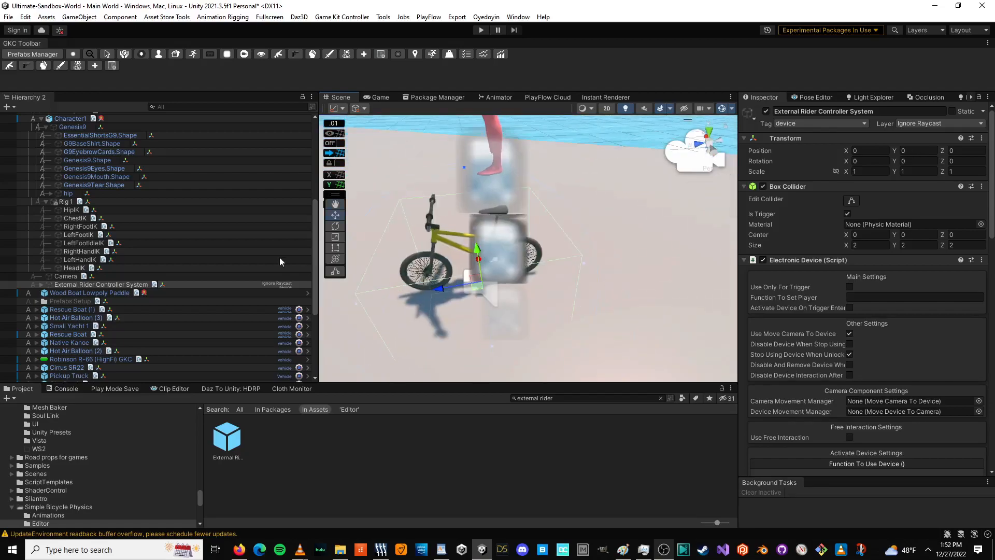
Step: Expand the External Rider Controller System's child objects, look through its Electronic Device settings and collapse that component
left_click(41, 285)
scroll(82, 216, "down", 3)
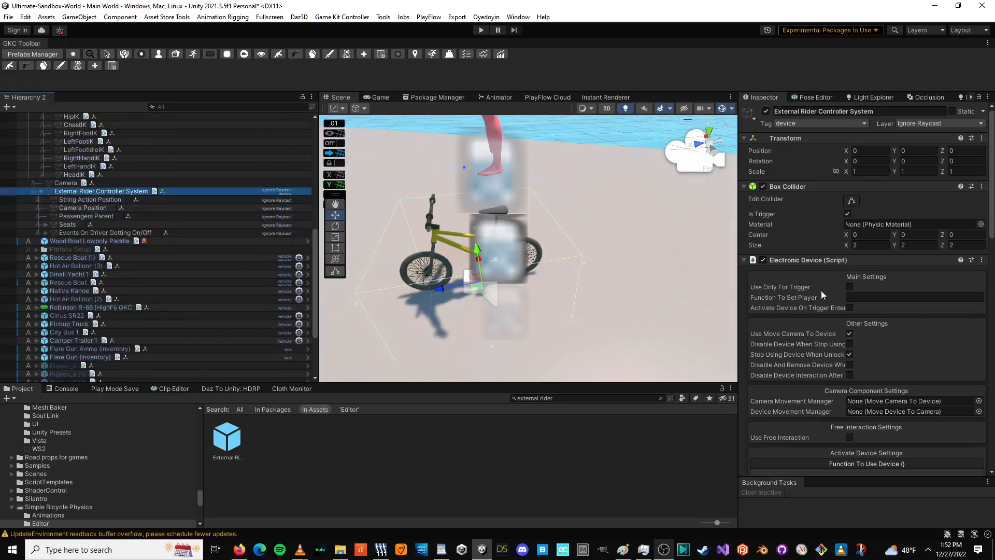
scroll(833, 291, "down", 3)
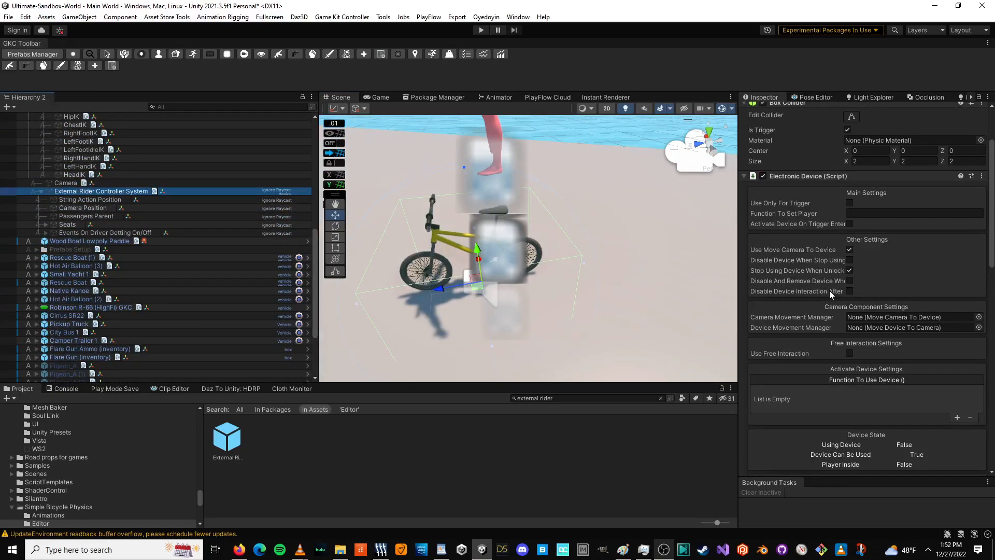
scroll(829, 291, "down", 8)
scroll(829, 291, "up", 9)
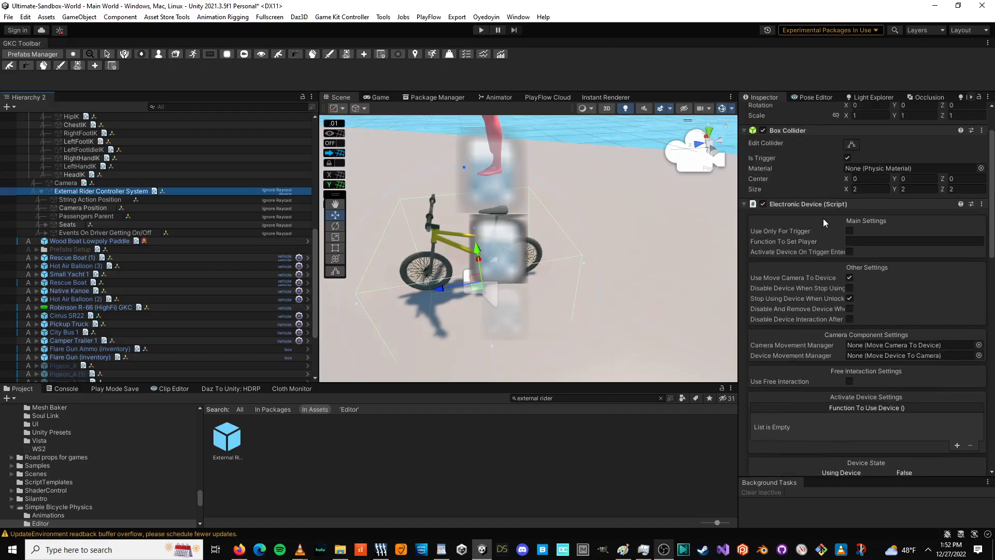
left_click(833, 205)
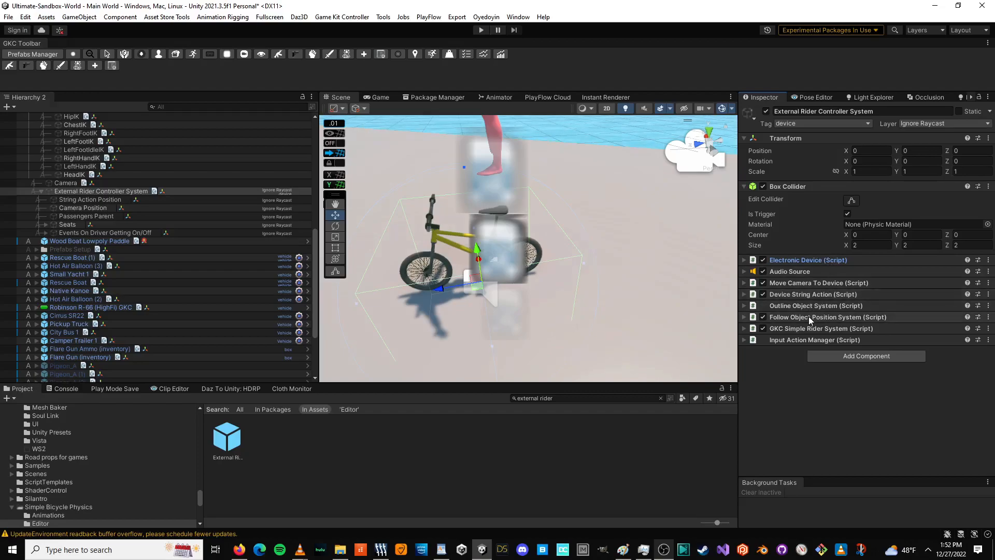
Step: In the GKC Simple Rider System component, disable Player Visible In Vehicle and set Obstacle Layer to vehicle only
left_click(807, 327)
scroll(807, 319, "down", 3)
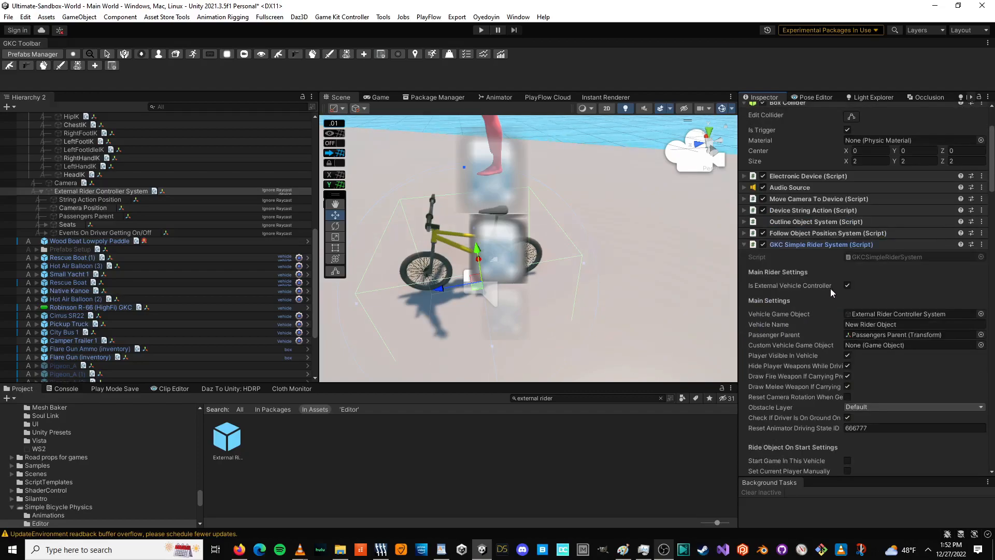
scroll(820, 309, "down", 1)
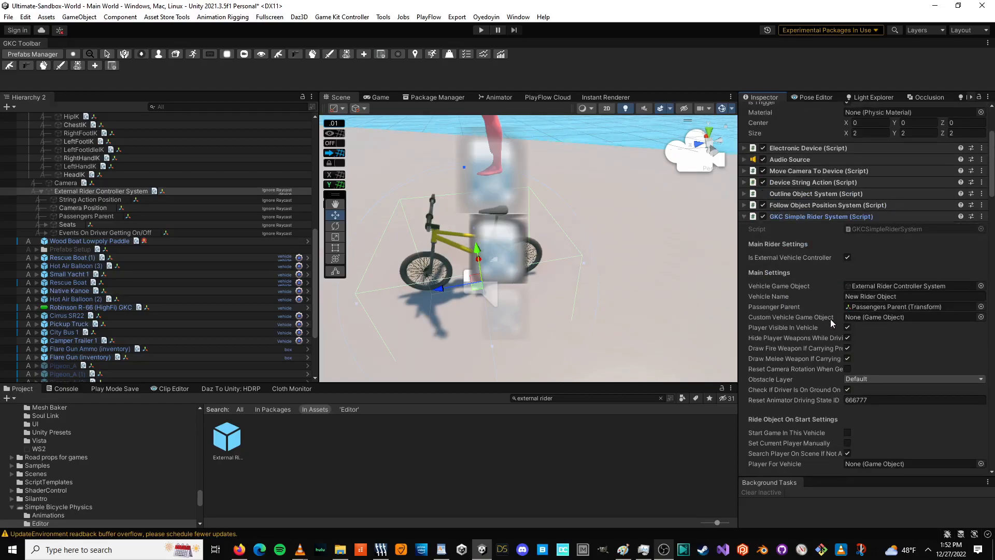
left_click(849, 328)
left_click(866, 380)
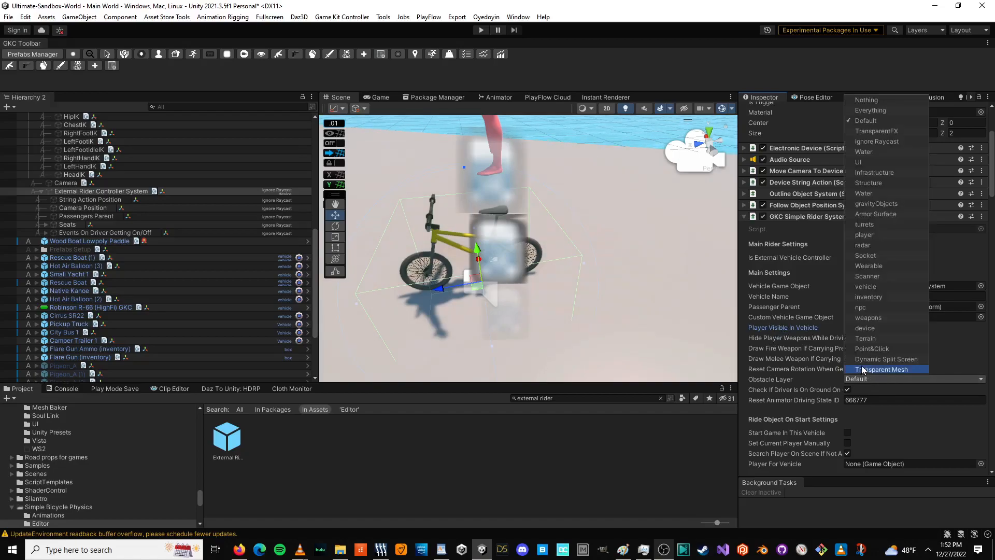
left_click(886, 288)
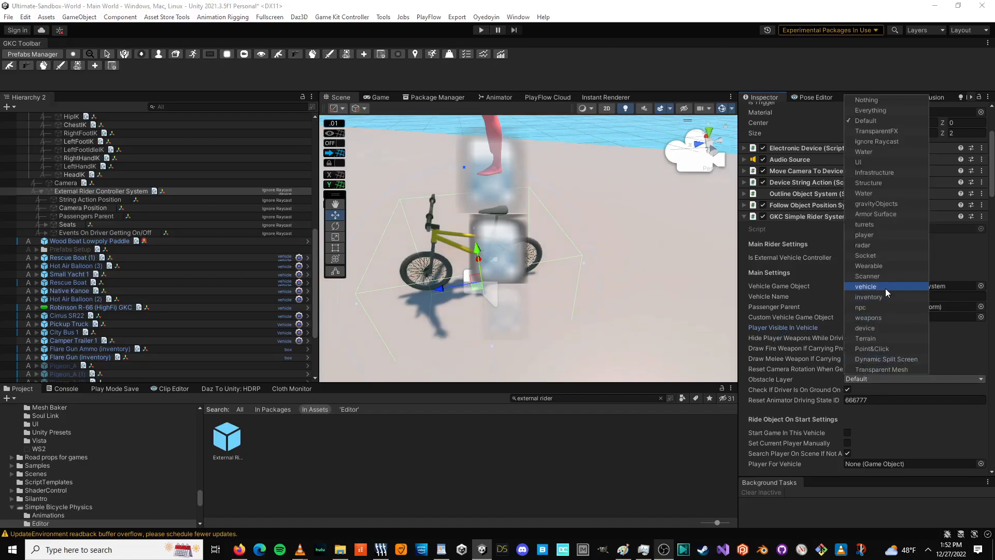
left_click(866, 121)
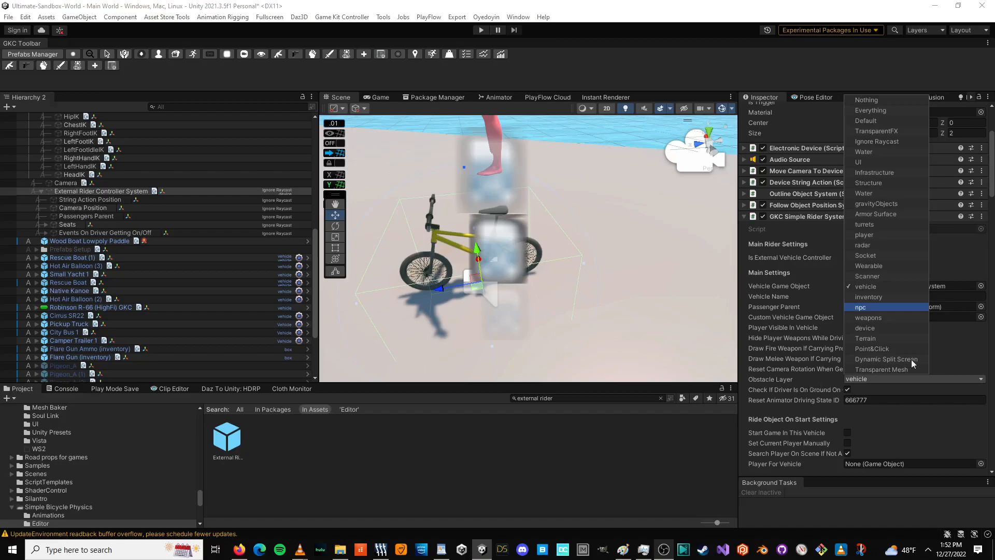
left_click(802, 290)
scroll(802, 291, "down", 5)
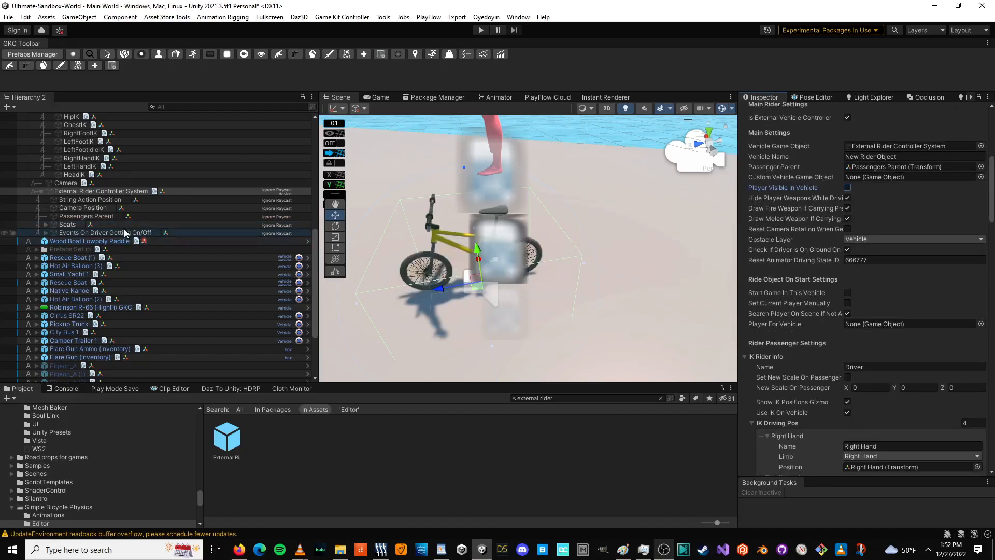
Step: Deactivate the Genesis9 object under Character1
scroll(123, 228, "up", 5)
left_click(67, 309)
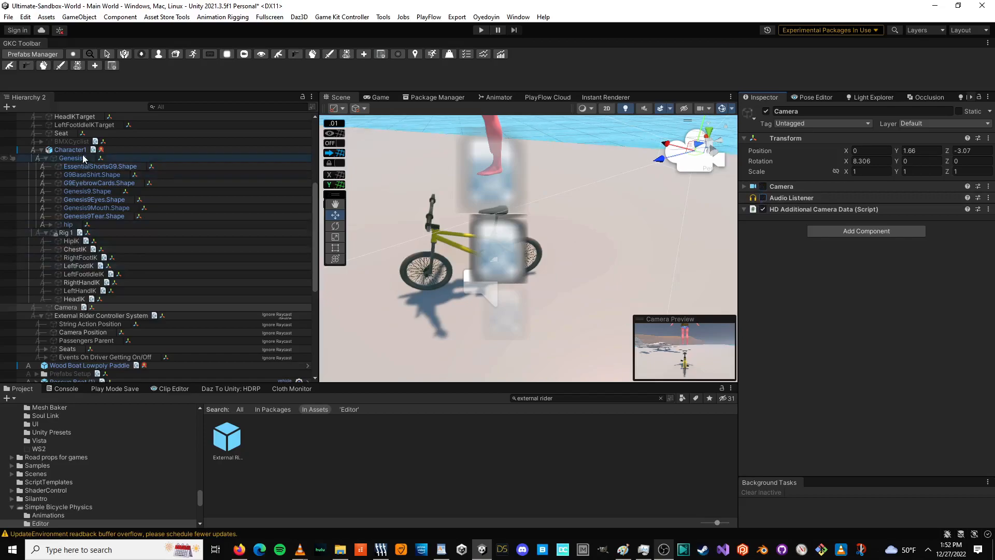
scroll(75, 291, "up", 5)
left_click(73, 305)
left_click(79, 313)
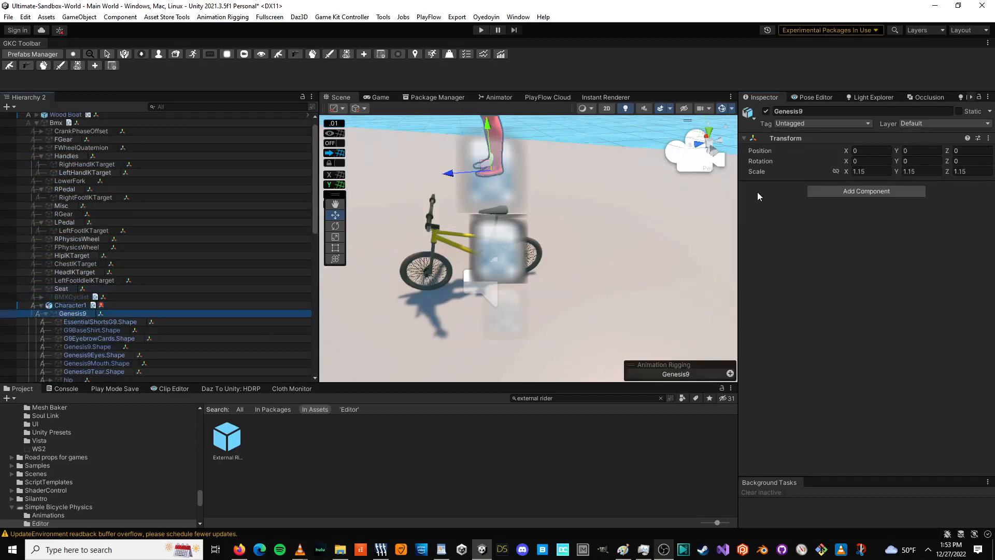
left_click(767, 112)
Step: Add two empty entries to Event On Start Using Device in the External Rider Controller System's Electronic Device component
scroll(164, 293, "down", 5)
scroll(164, 294, "down", 3)
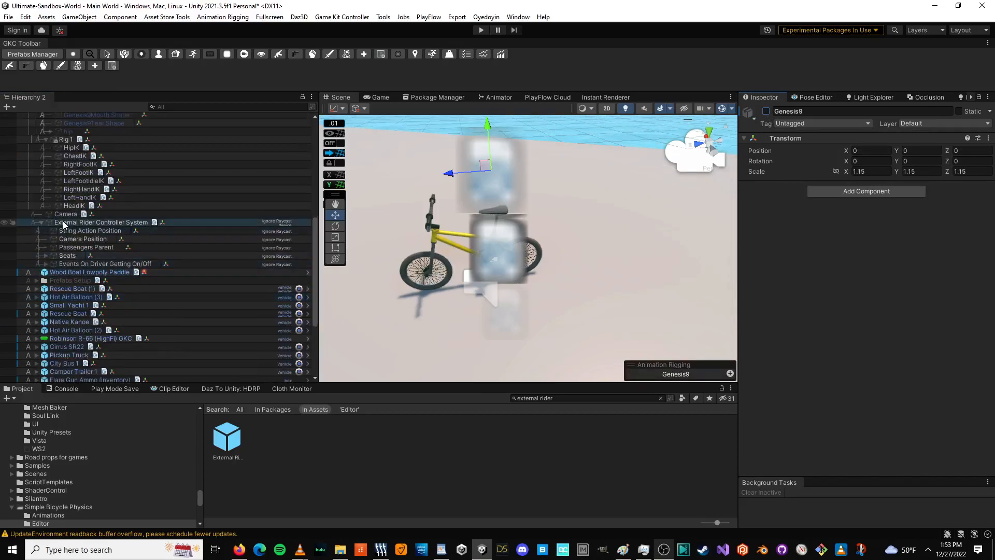
scroll(63, 222, "up", 1)
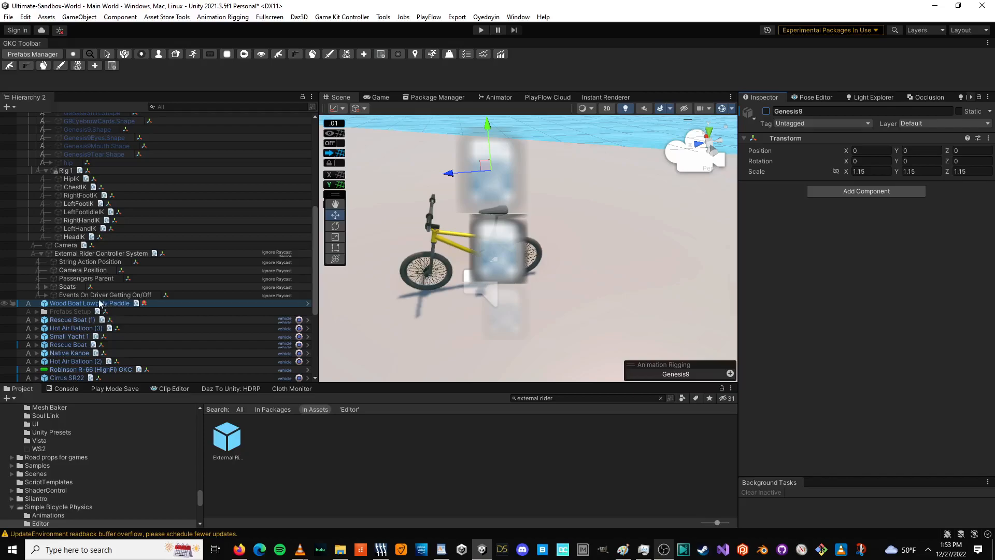
left_click(104, 254)
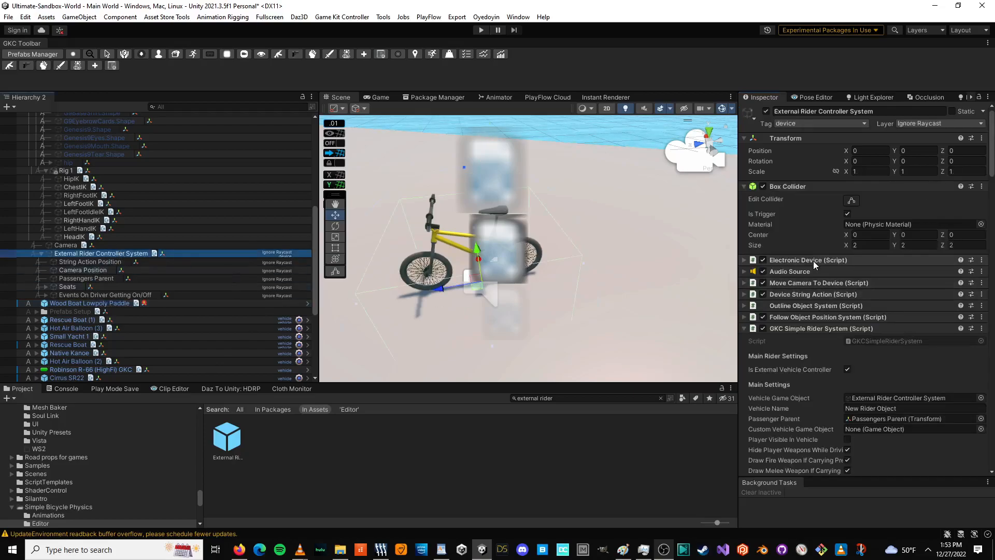
left_click(815, 260)
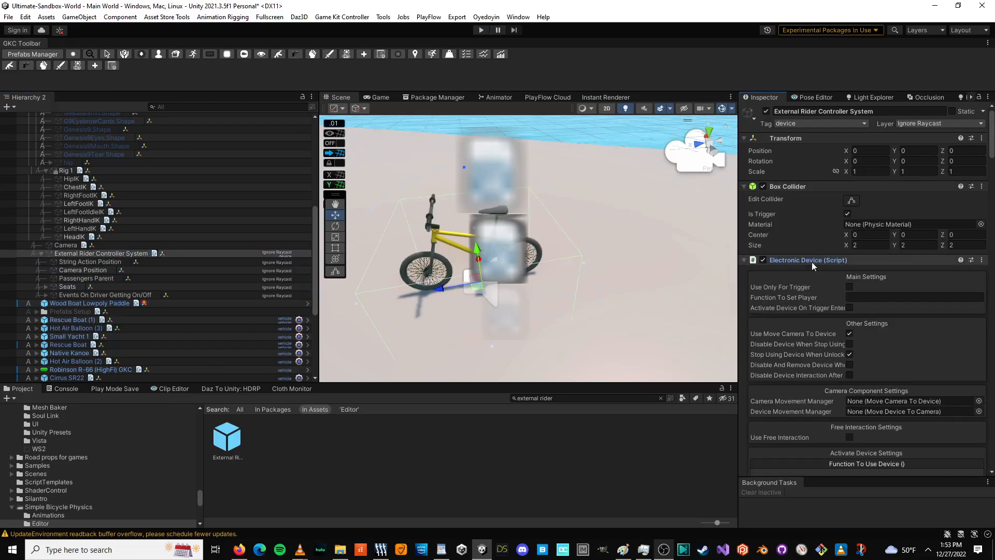
scroll(837, 272, "down", 10)
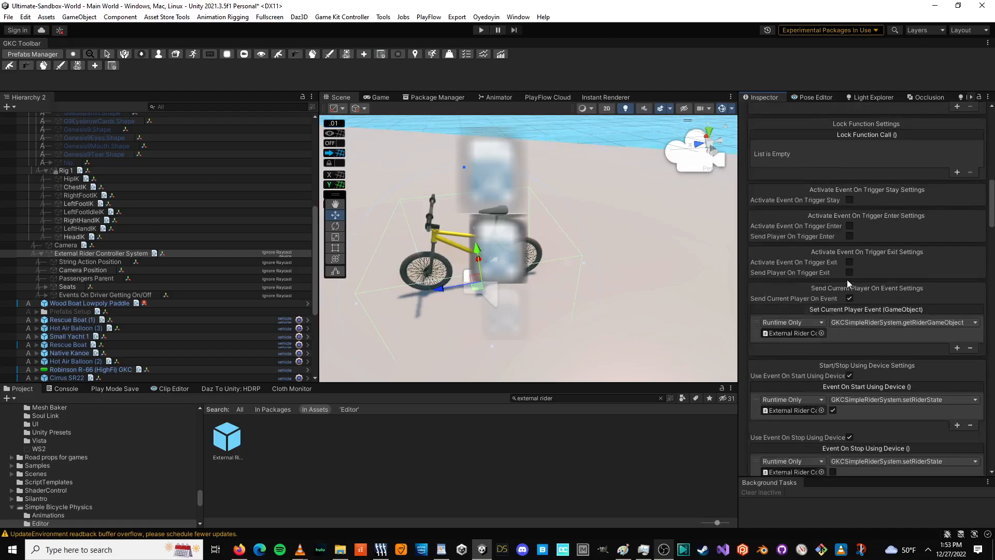
scroll(848, 280, "down", 2)
left_click(957, 369)
scroll(927, 339, "down", 2)
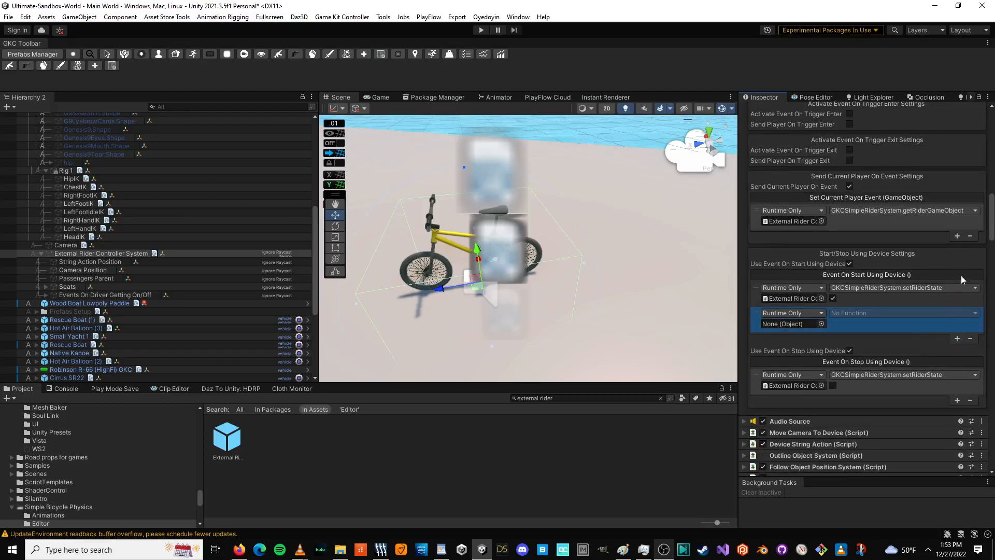
left_click(957, 338)
Step: Add two empty entries to Event On Stop Using Device in the Electronic Device component
scroll(948, 334, "down", 2)
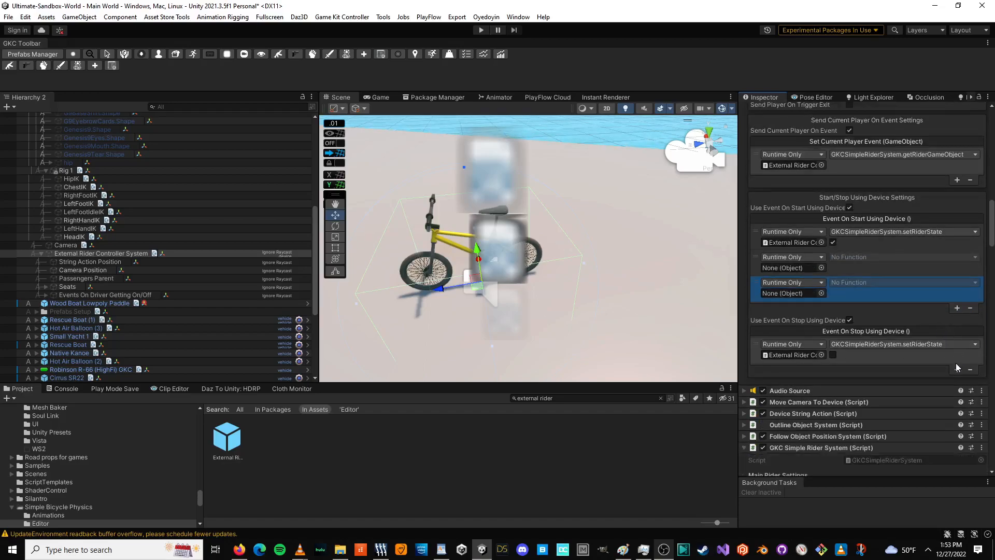
left_click(956, 369)
left_click(958, 394)
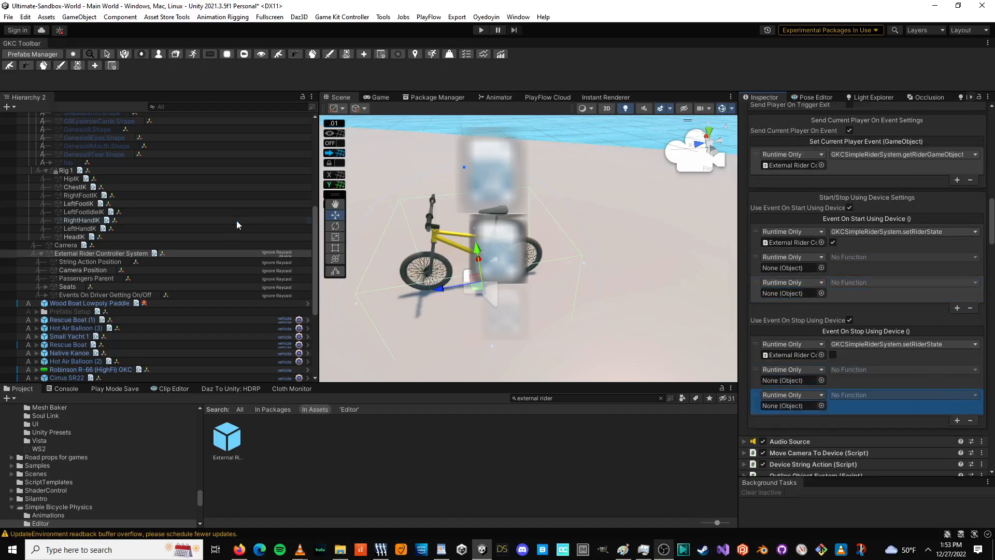
Step: Assign Bmx to the second Event On Start Using Device entry and set it to BicycleController.enabled with the value on
scroll(90, 236, "up", 10)
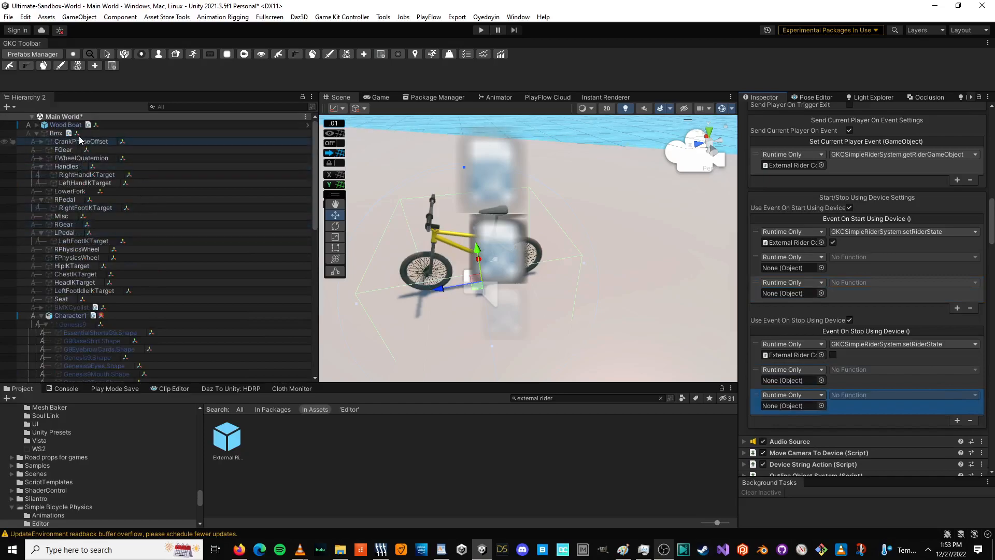
left_click_drag(61, 134, 806, 272)
left_click(849, 257)
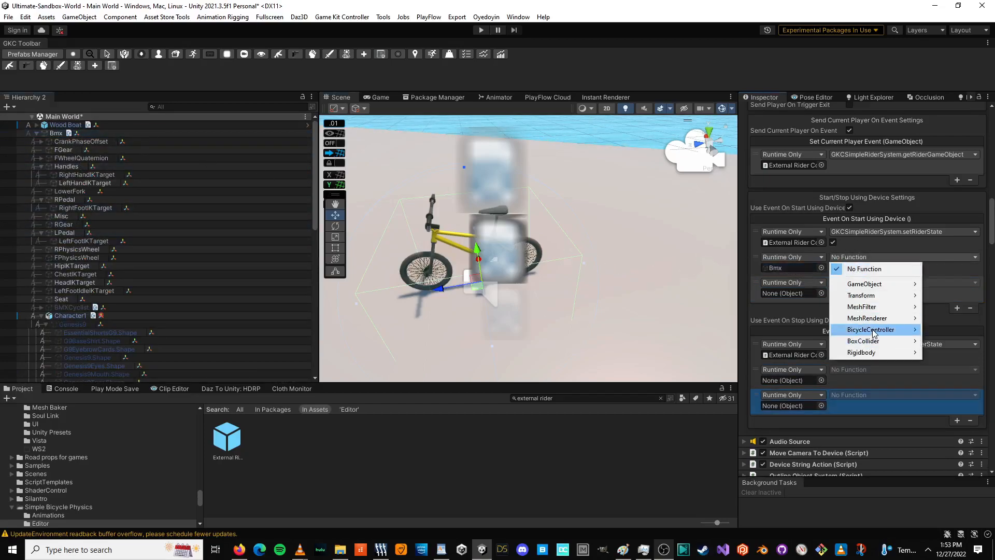
mouse_move(874, 334)
left_click(769, 332)
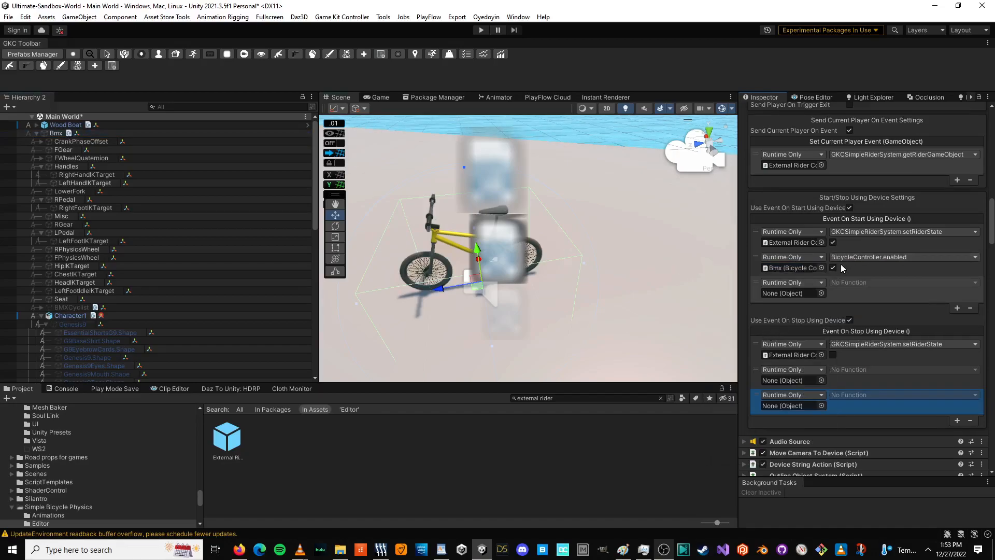
Step: Assign Bmx to the second Event On Stop Using Device entry with BicycleController.enabled, leaving its value off
left_click_drag(63, 133, 797, 388)
left_click(852, 370)
mouse_move(874, 446)
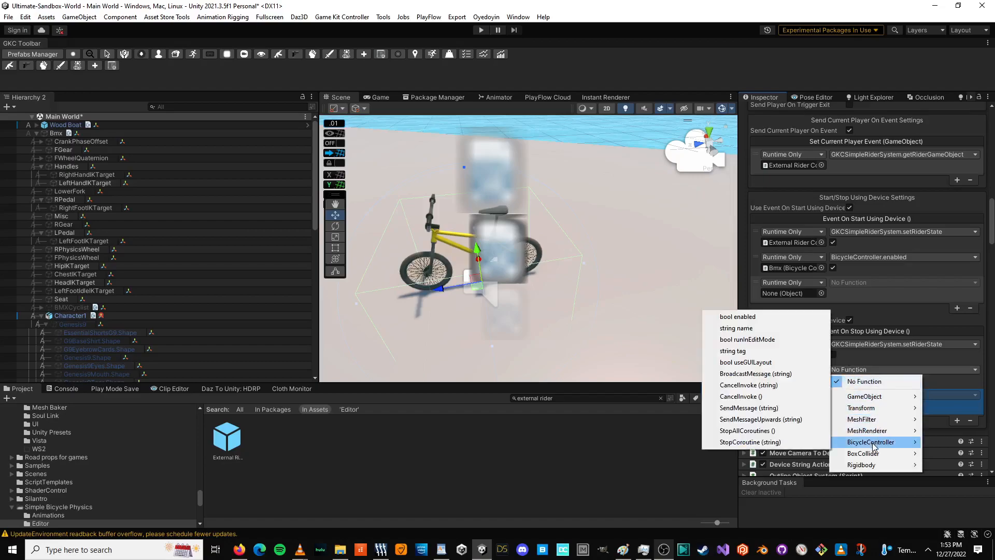
left_click(768, 337)
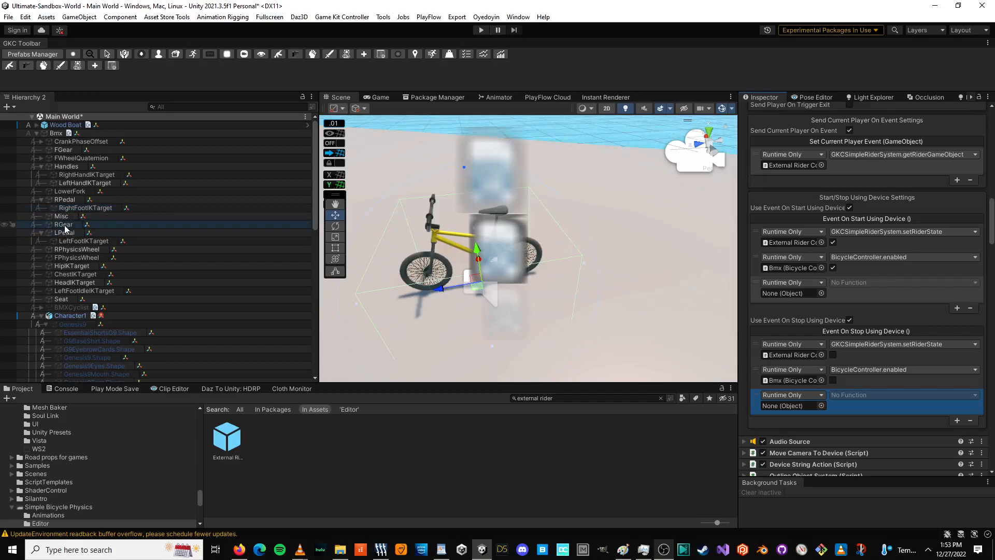
Step: Assign the bike rider's Genesis9 to the third Event On Start Using Device entry with GameObject.SetActive set to on
scroll(88, 270, "down", 5)
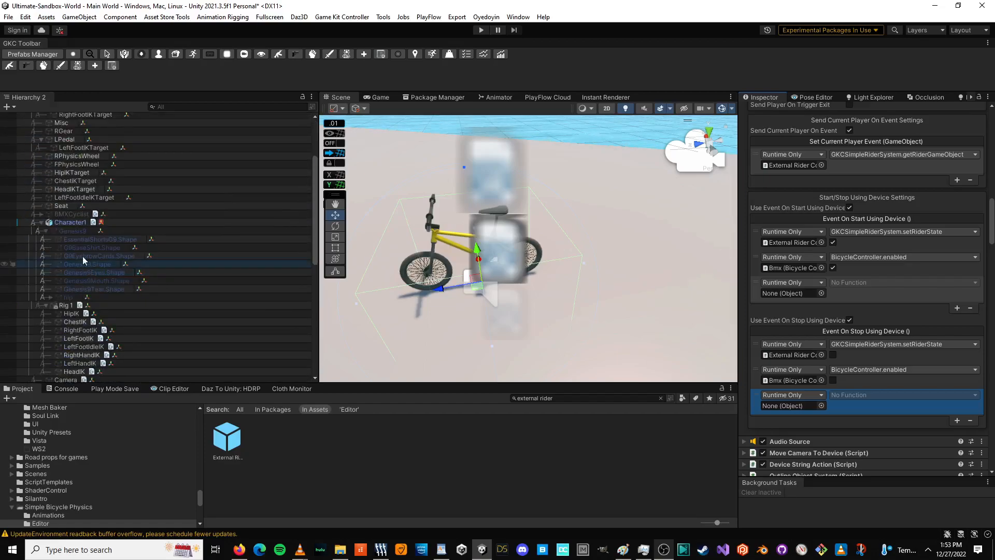
left_click_drag(786, 292, 787, 292)
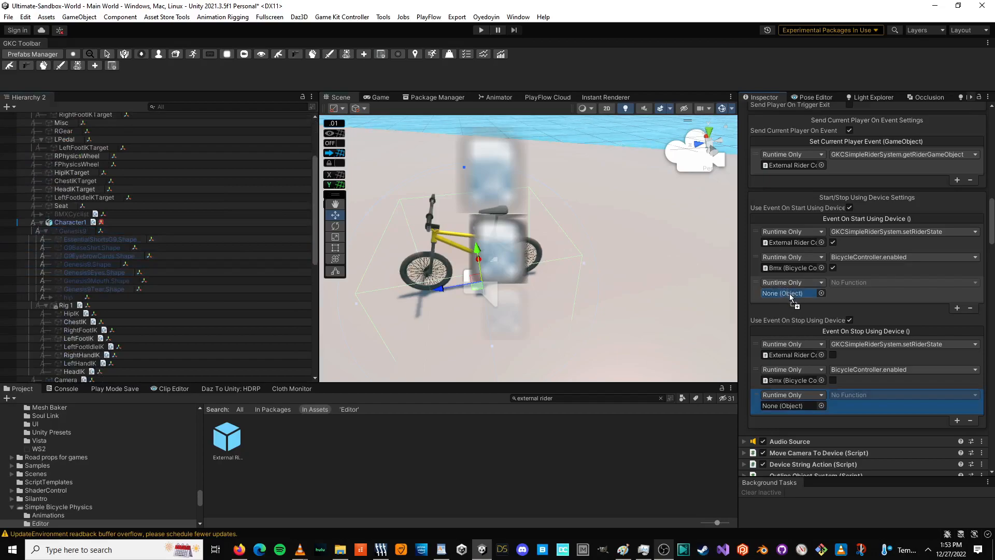
left_click(859, 282)
mouse_move(864, 309)
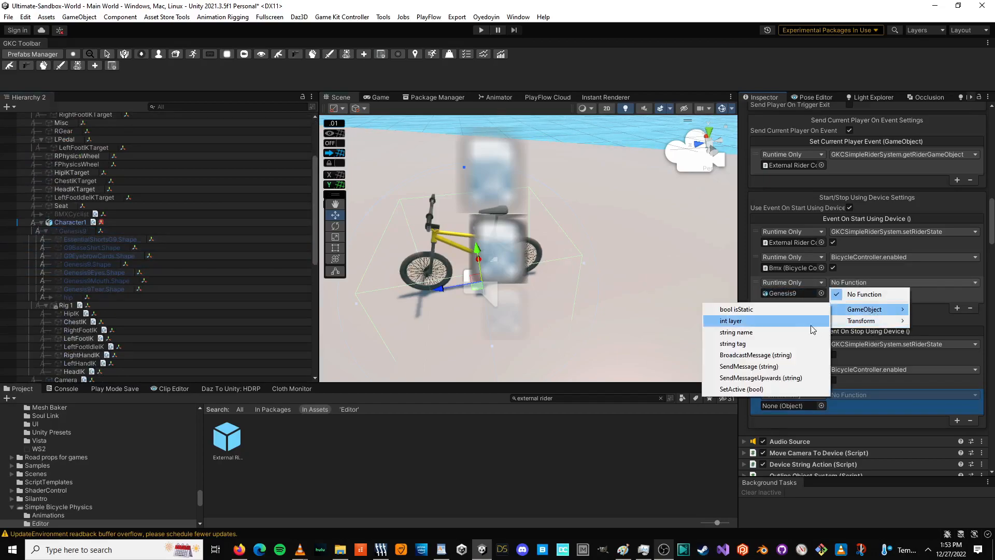
left_click(764, 389)
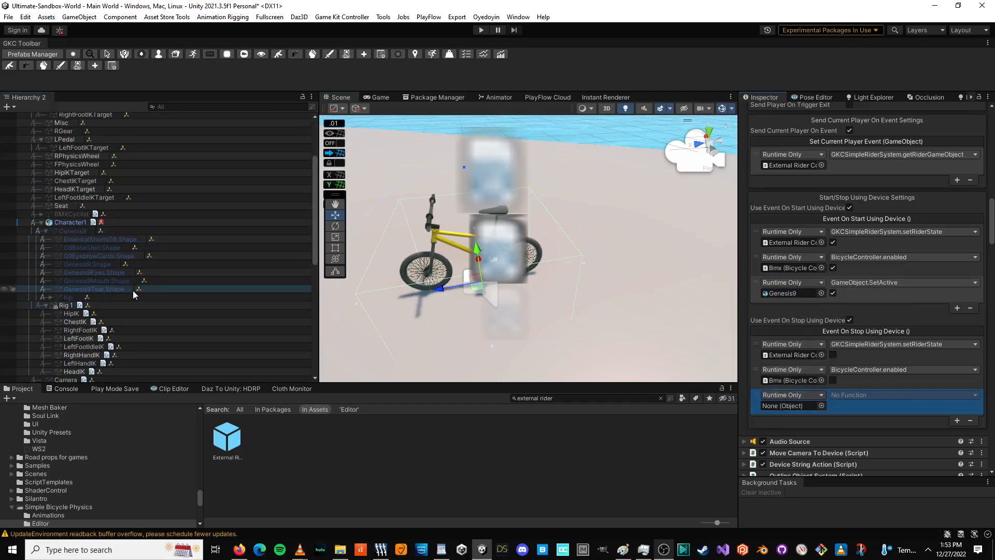
Step: Assign the bike rider's Genesis9 to the third Event On Stop Using Device entry with GameObject.SetActive, leaving its value off
left_click_drag(72, 231, 788, 406)
left_click(834, 397)
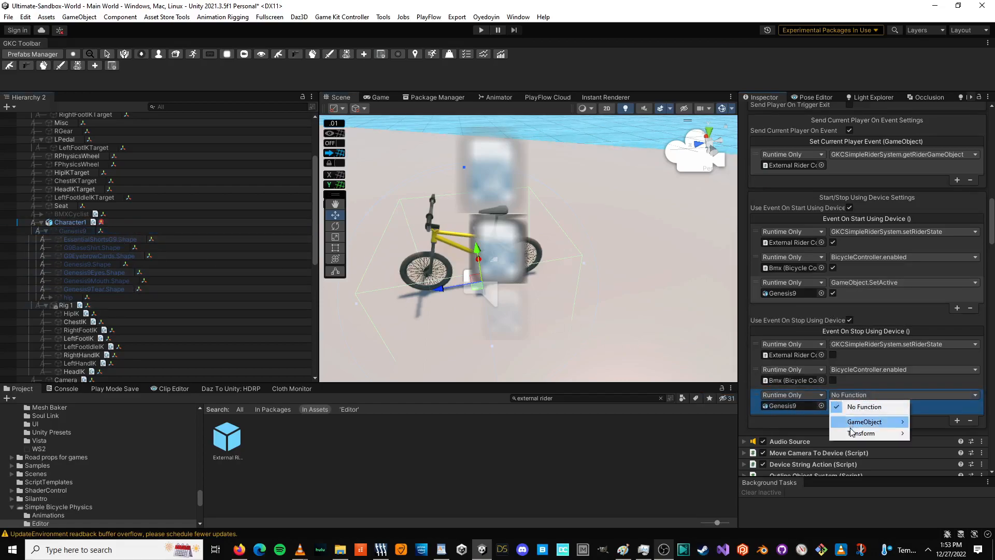
mouse_move(865, 422)
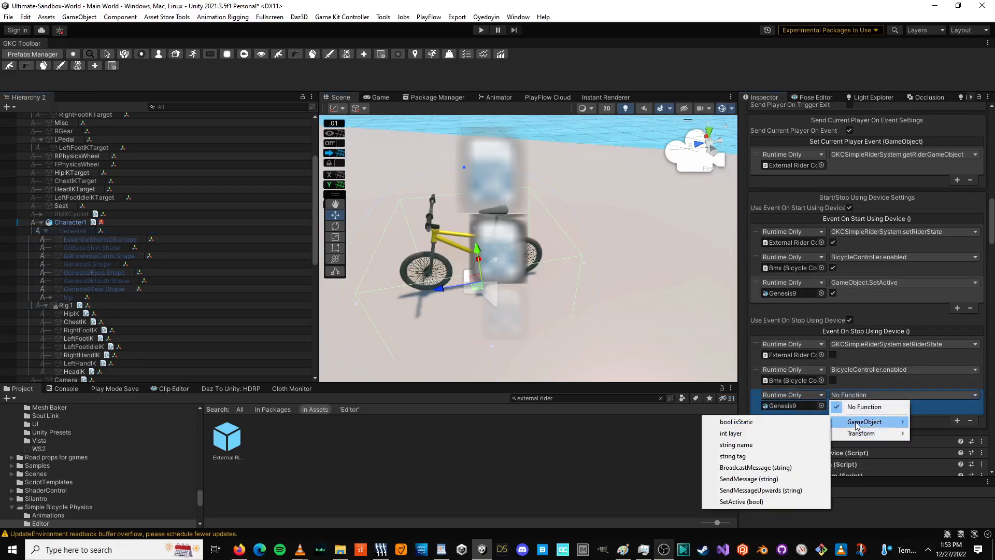
left_click(771, 502)
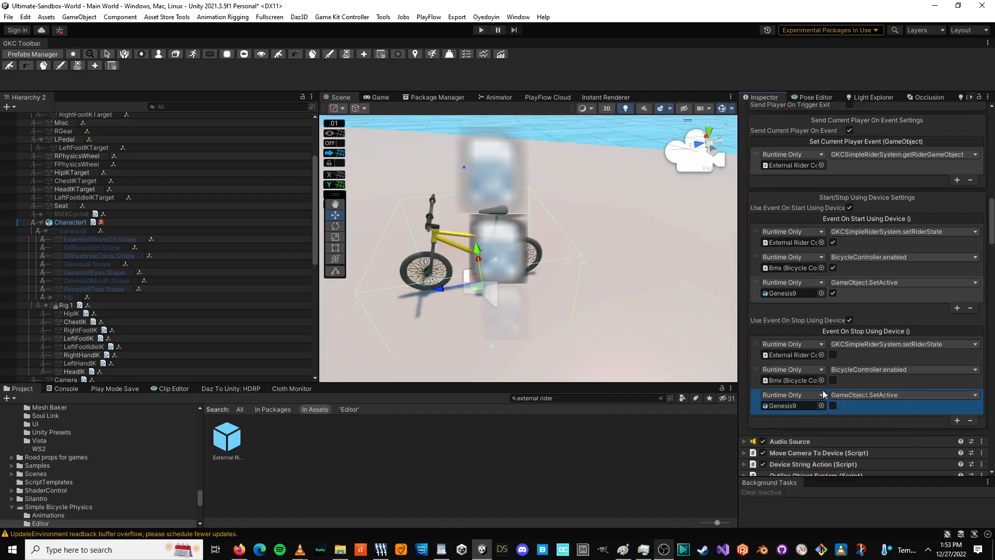
Step: Add a fourth empty entry to both Event On Start Using Device and Event On Stop Using Device
left_click(958, 308)
scroll(959, 421, "down", 2)
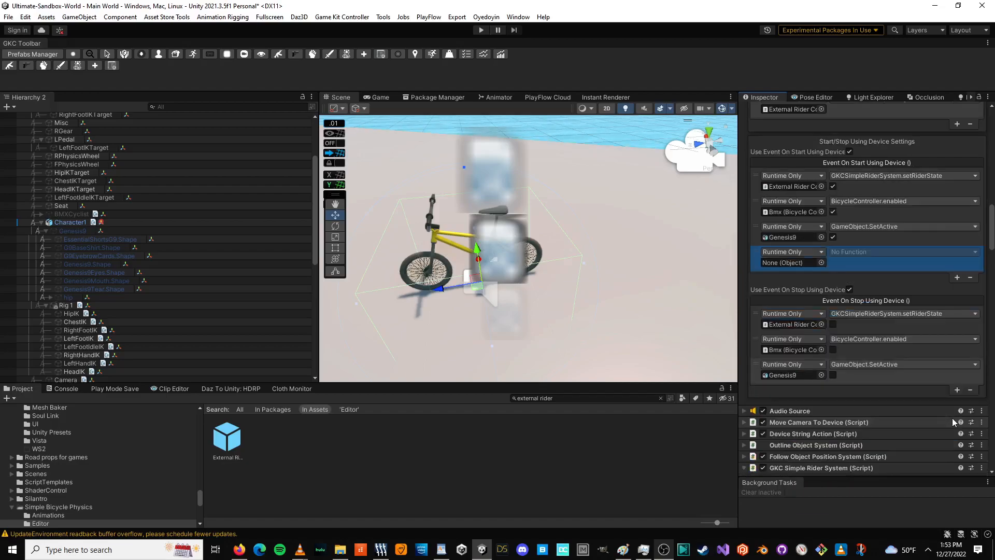
left_click(958, 390)
scroll(203, 290, "down", 2)
Step: Expand Player And Game Management in the hierarchy, and reopen the External Rider Controller System's start and stop device events
scroll(197, 274, "down", 15)
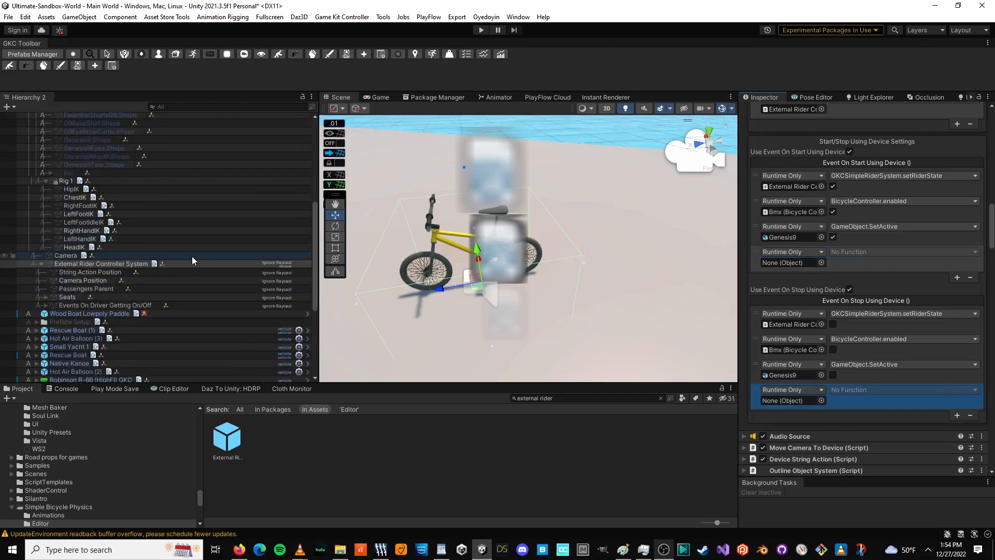
left_click(123, 357)
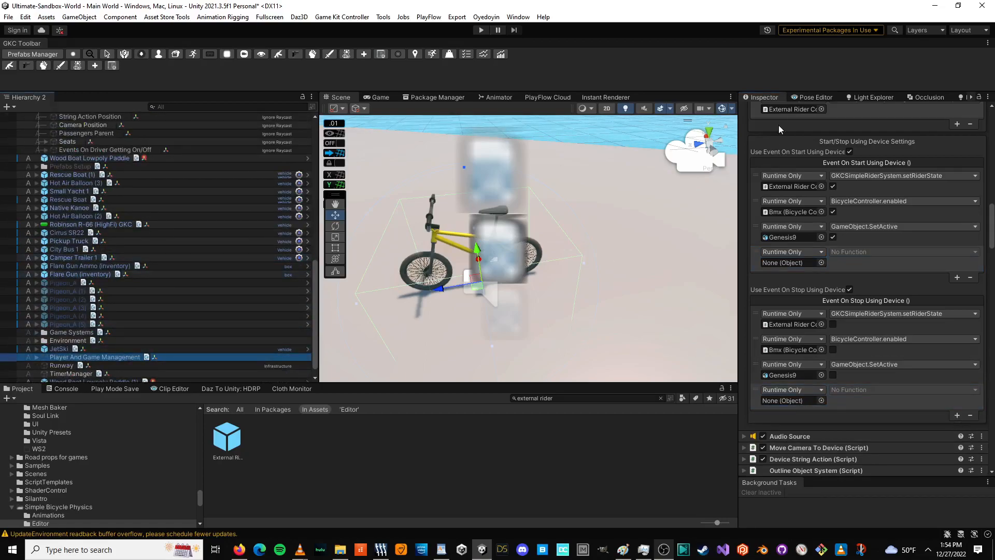
left_click(766, 112)
scroll(116, 262, "down", 1)
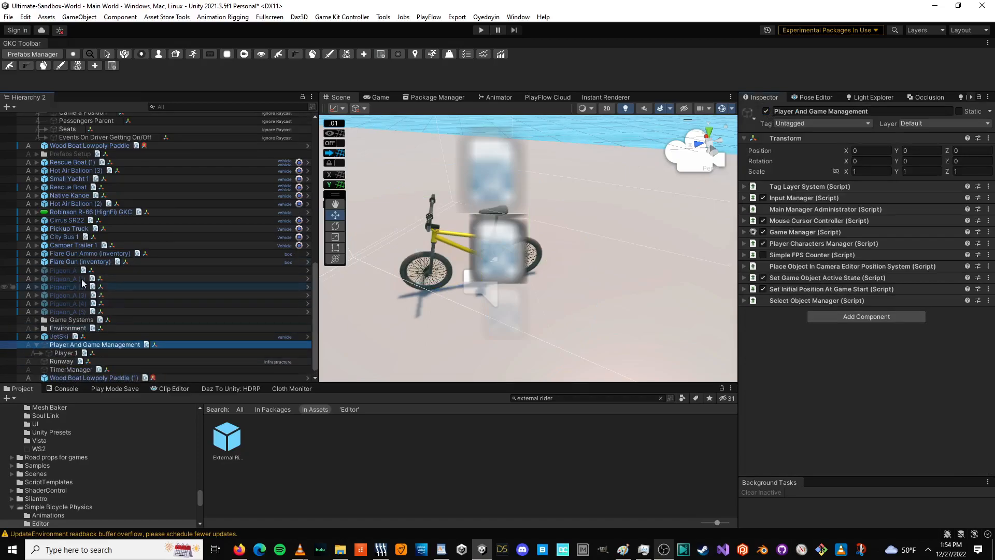
scroll(80, 283, "up", 8)
left_click(100, 220)
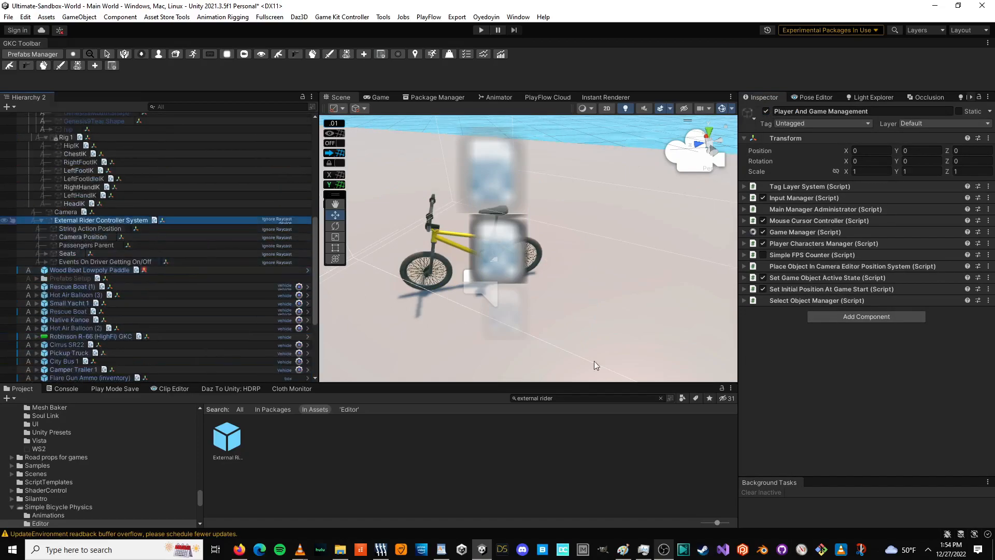
scroll(871, 337, "down", 5)
scroll(862, 337, "down", 10)
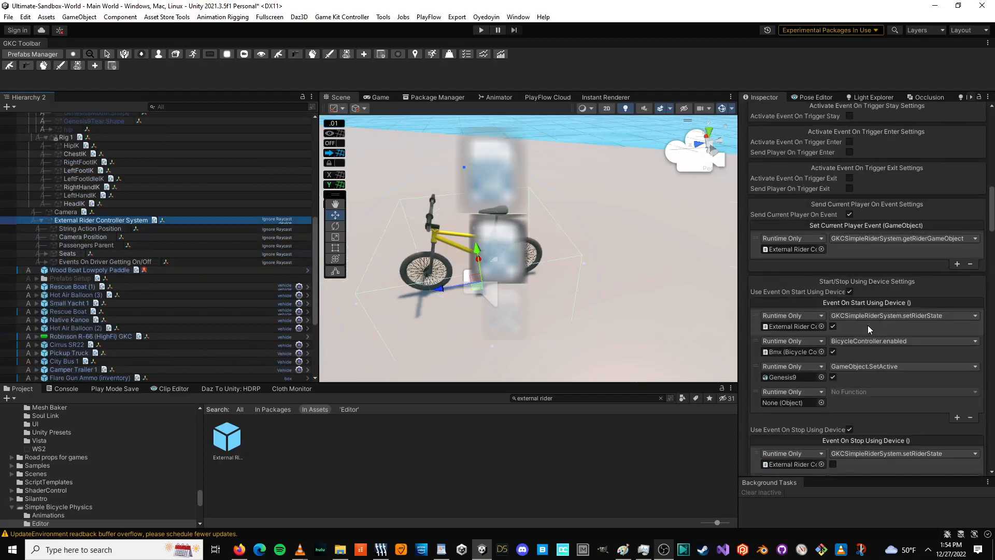
scroll(80, 344, "down", 4)
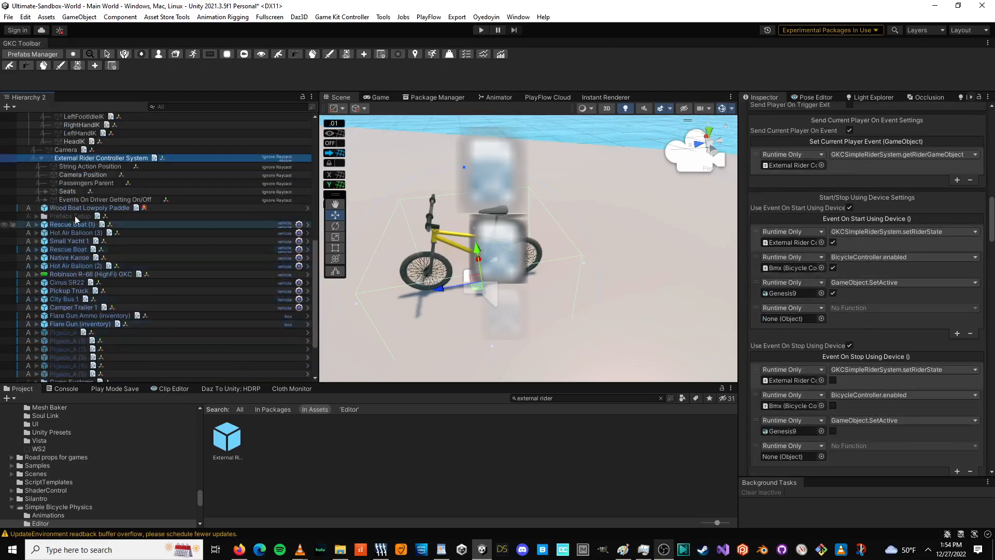
Step: Expand Player 1 in the hierarchy through Character, Player Controller, Gravity Center, COM and Character1 to Genesis9's contents
scroll(59, 296, "down", 4)
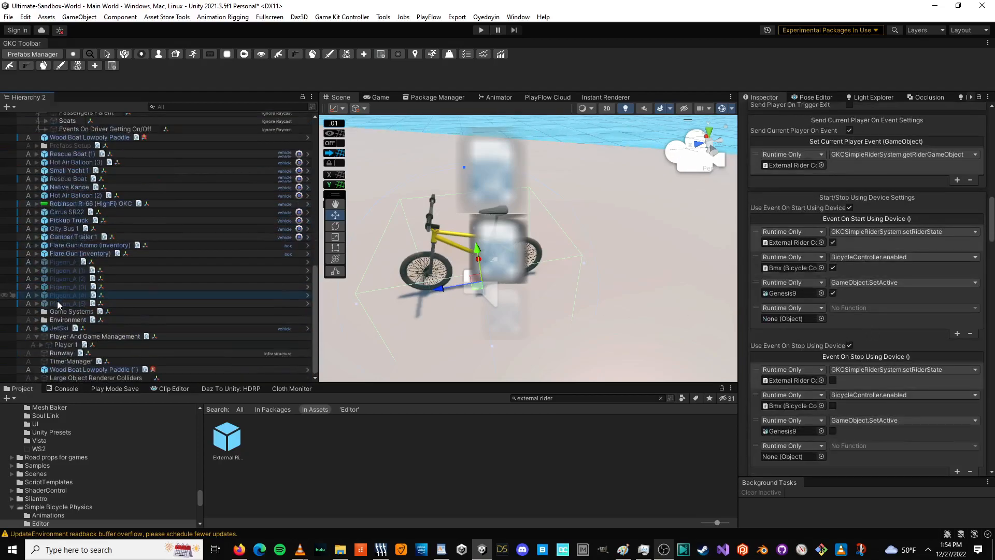
left_click(45, 344)
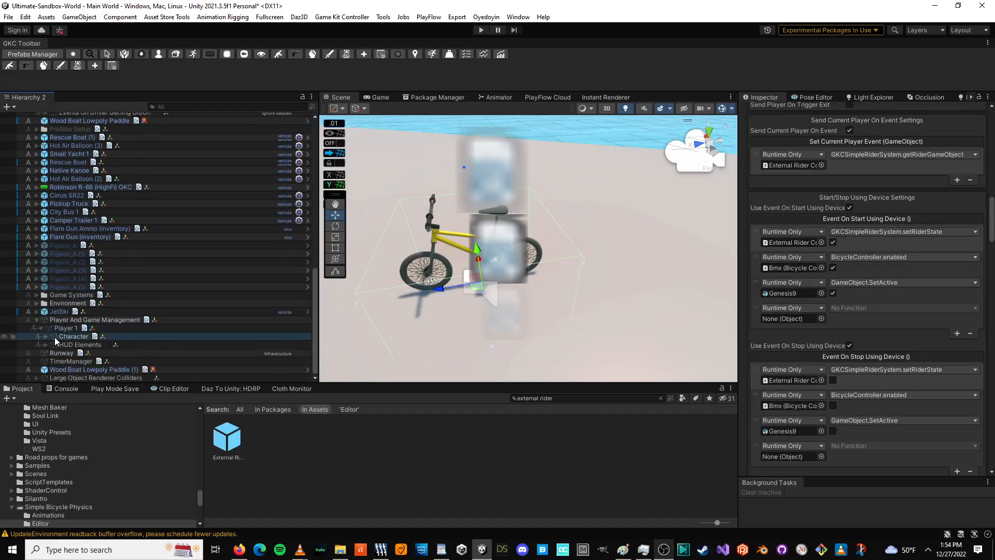
left_click(46, 336)
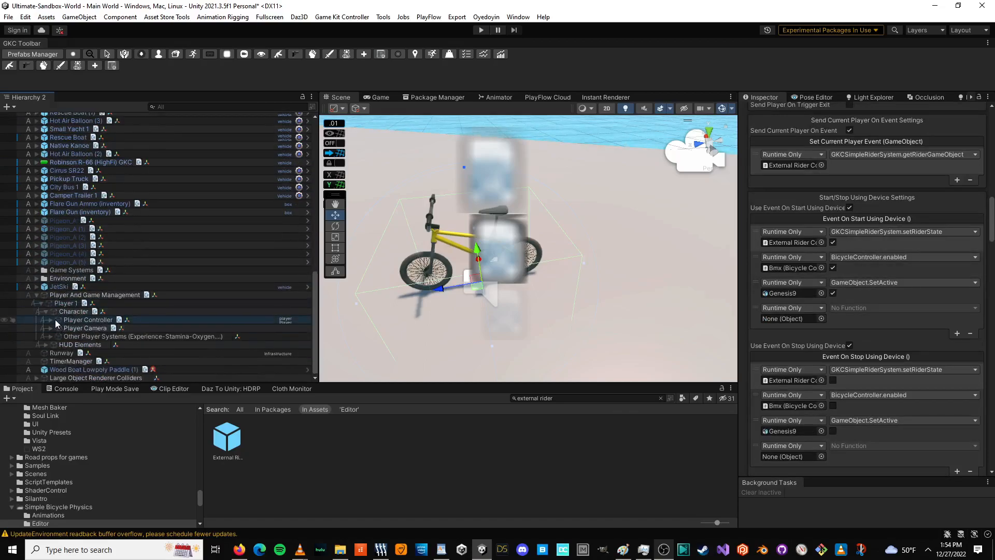
left_click(50, 320)
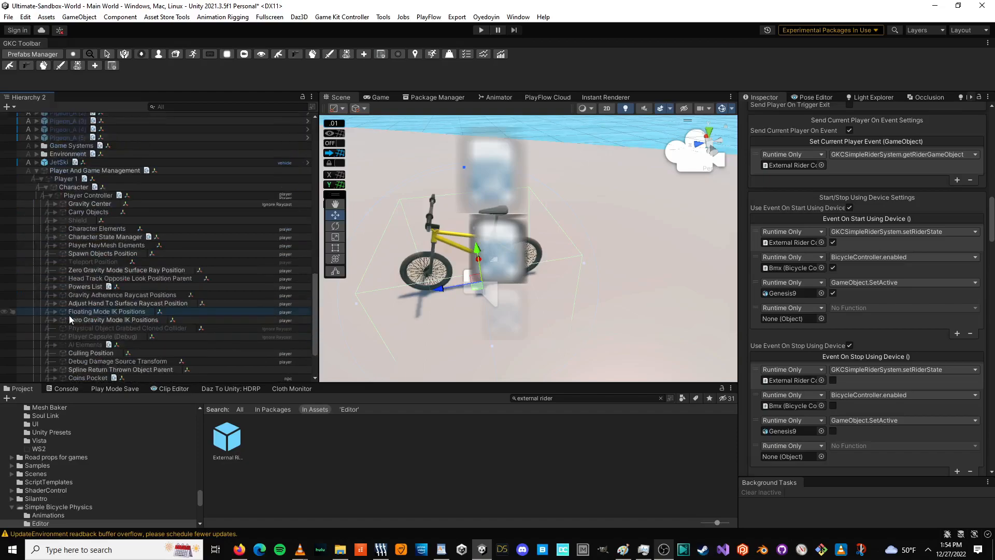
left_click(54, 204)
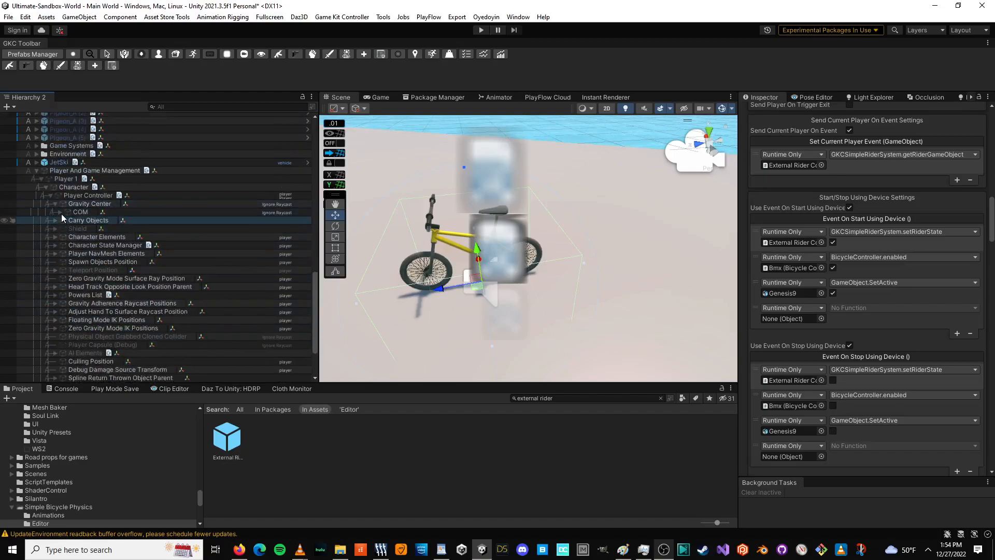
left_click(60, 213)
left_click(65, 219)
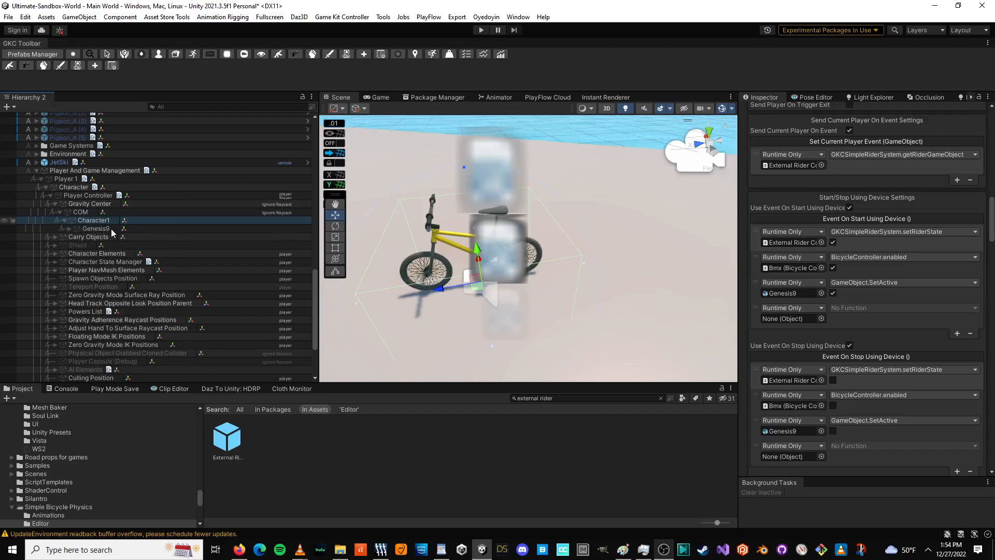
left_click(70, 229)
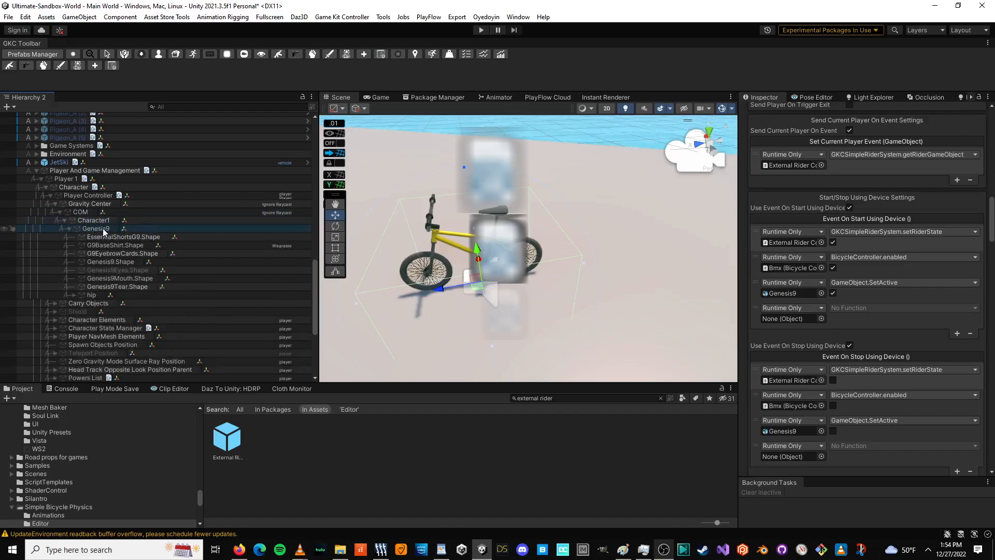
Step: Assign the player's Genesis9 to the fourth entry of both device events, with the start entry calling GameObject.SetActive and its value off
left_click_drag(103, 228, 788, 319)
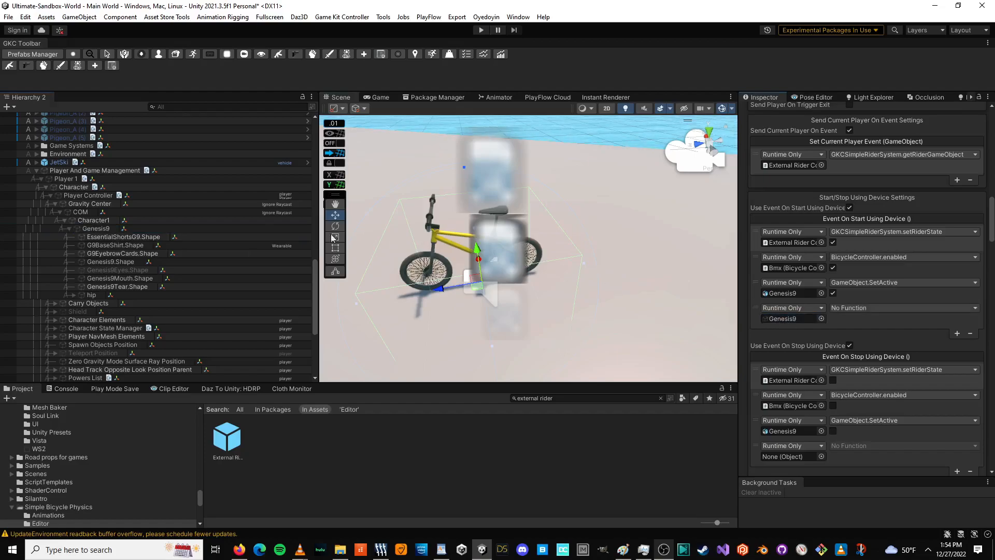
left_click_drag(104, 229, 790, 456)
left_click(851, 308)
mouse_move(865, 335)
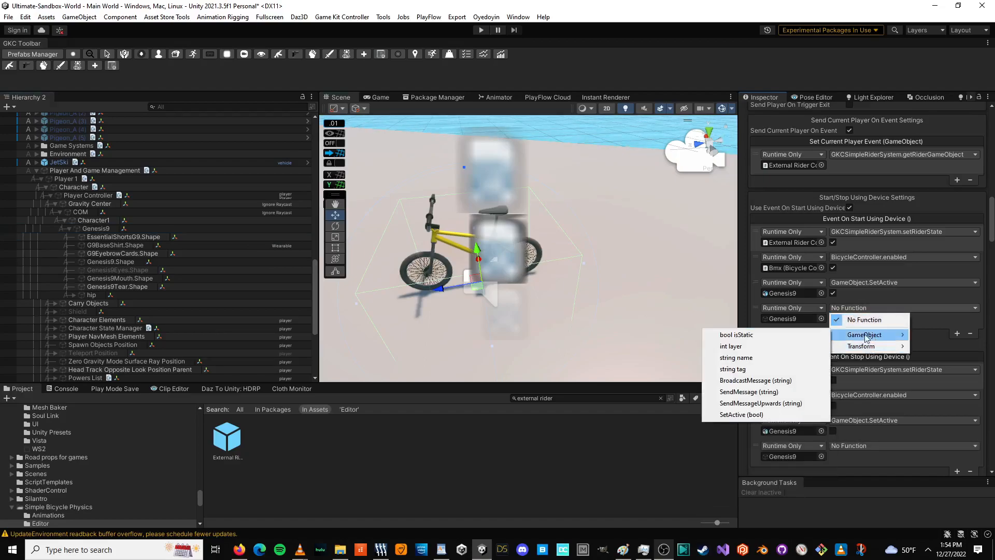
left_click(747, 415)
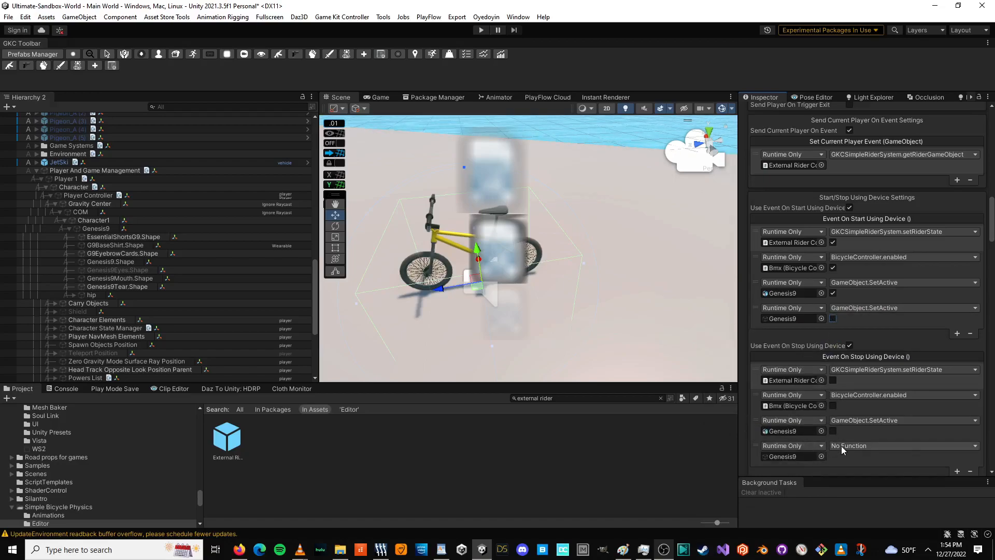
Step: Set the fourth Event On Stop Using Device entry to GameObject.SetActive with its value on
left_click(841, 446)
mouse_move(855, 473)
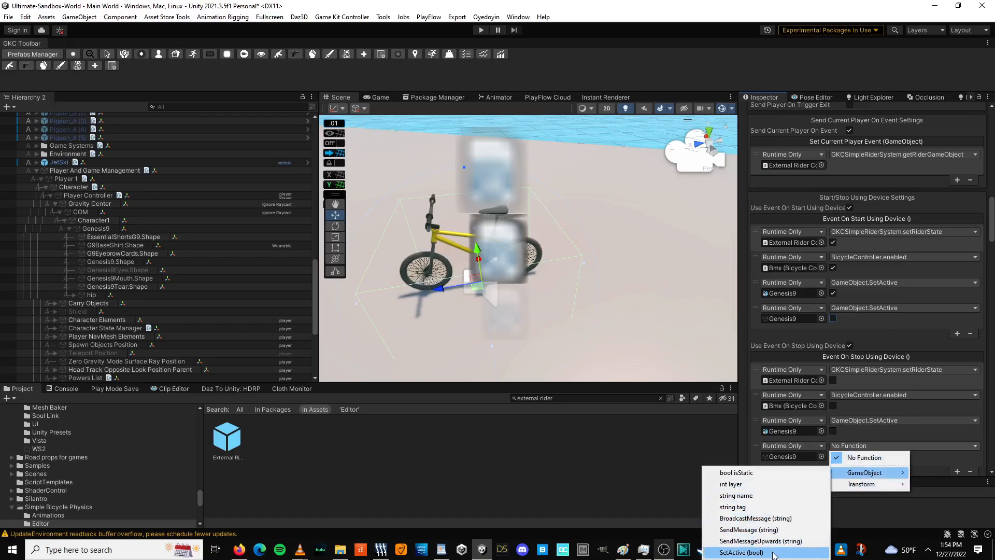
left_click(774, 552)
left_click(833, 456)
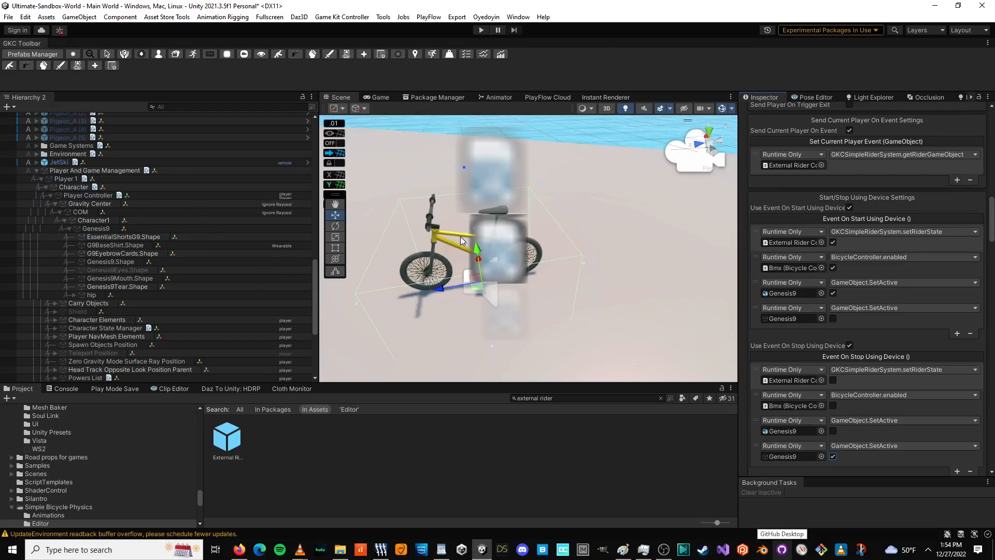
Step: Enable Use Event On Start Game in the GKC Simple Rider System's event settings and add an empty entry to Event On Start Game
scroll(130, 233, "down", 3)
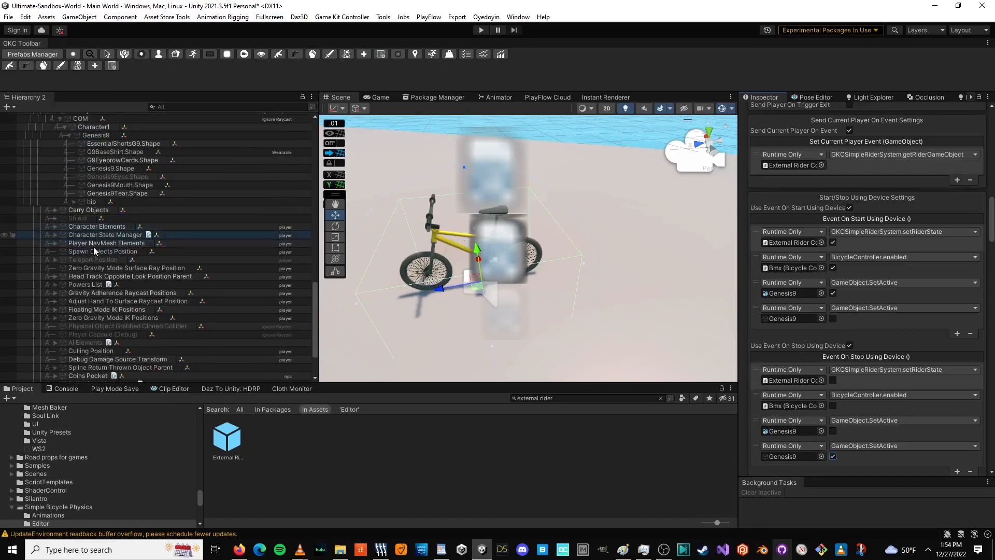
scroll(95, 249, "down", 3)
scroll(91, 263, "up", 9)
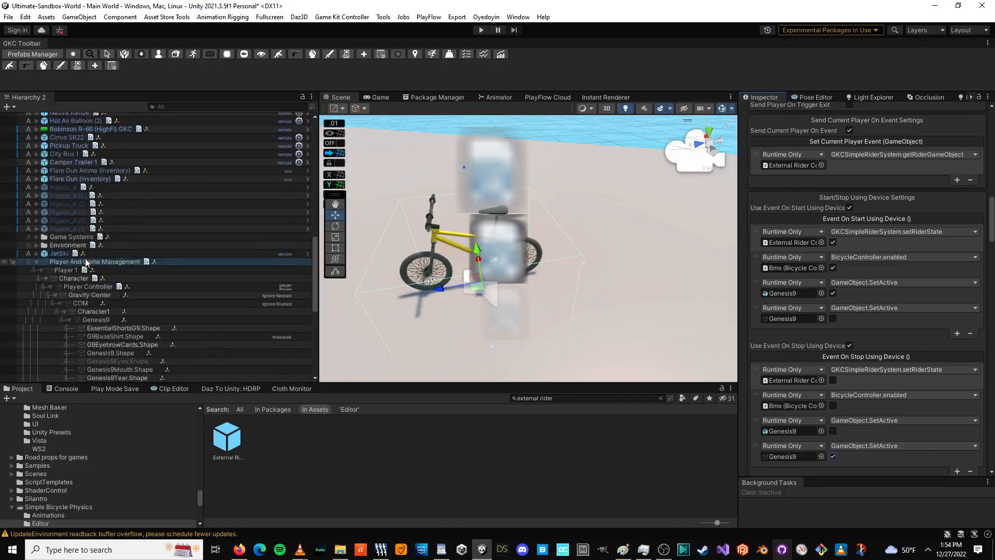
scroll(808, 280, "down", 10)
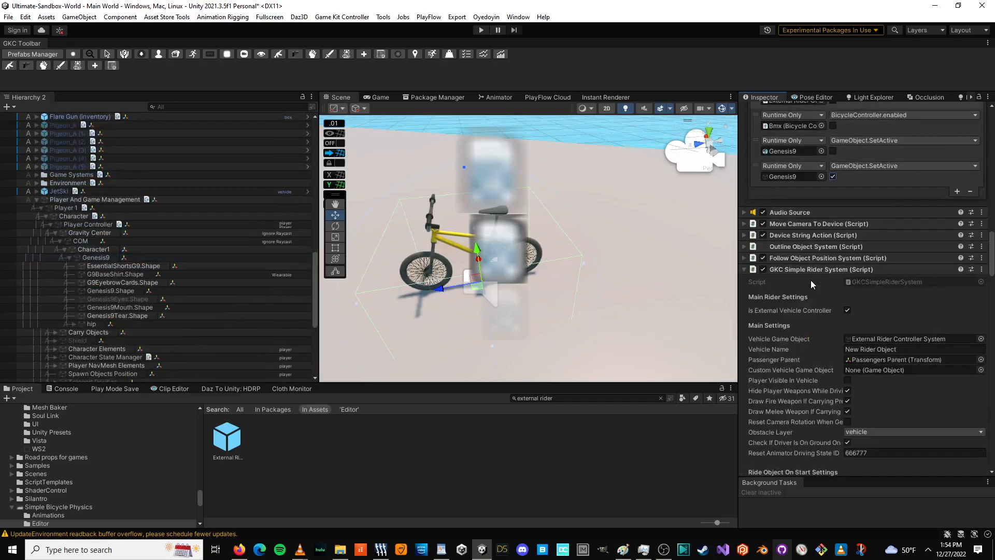
scroll(811, 274, "up", 3)
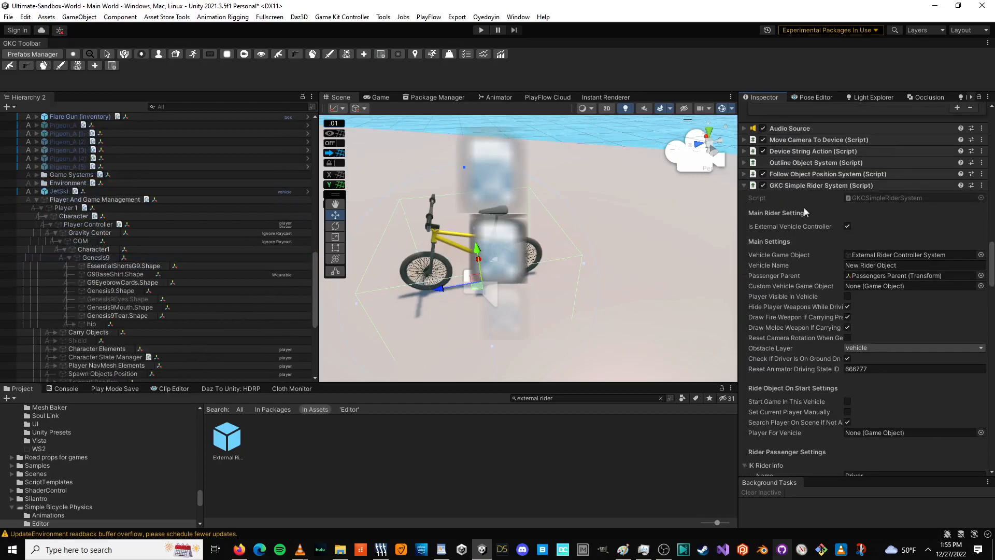
scroll(851, 268, "down", 14)
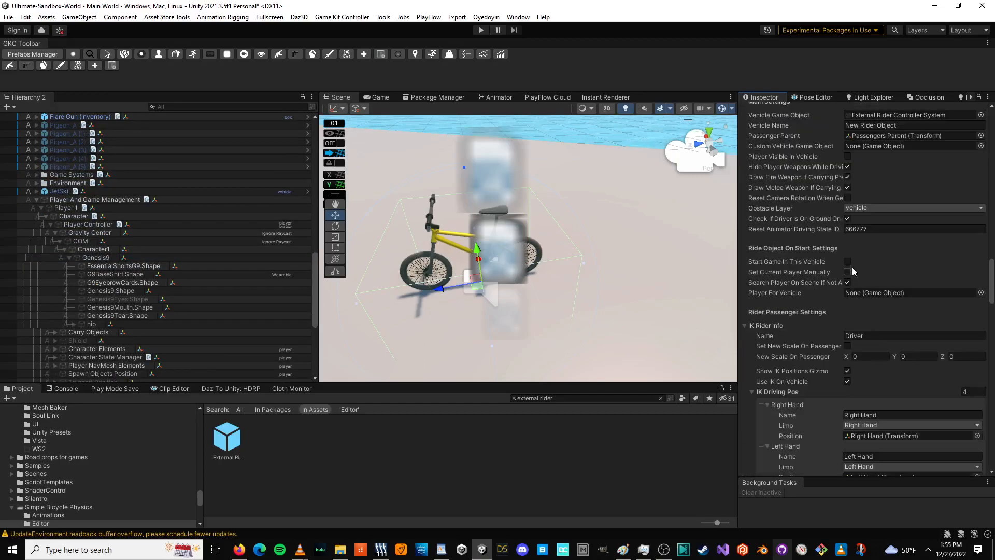
scroll(848, 280, "down", 12)
scroll(848, 280, "down", 15)
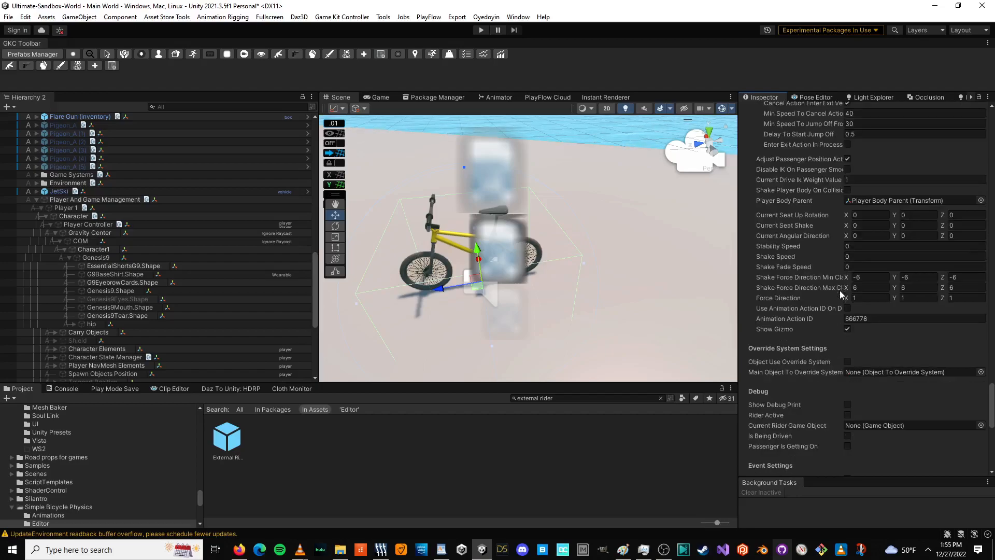
scroll(840, 291, "down", 11)
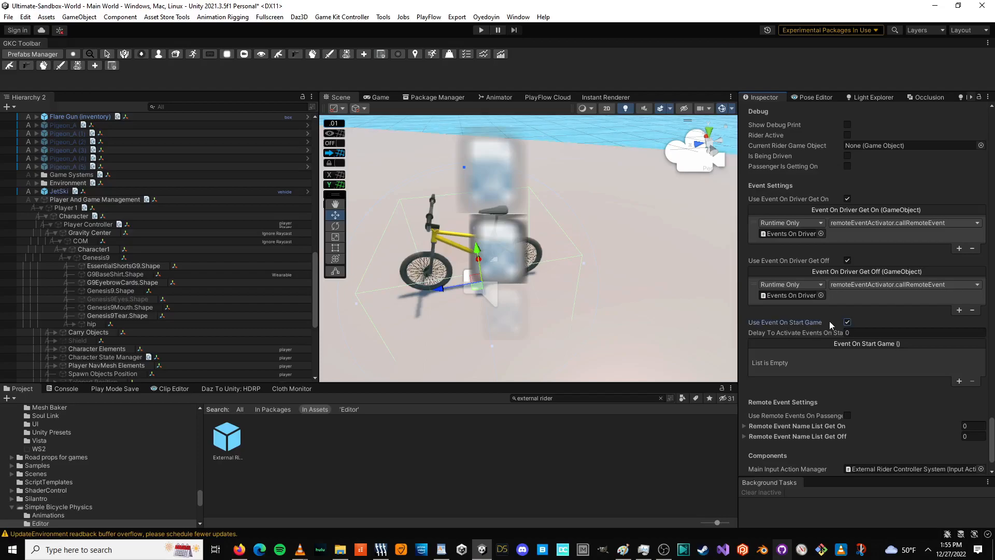
left_click(959, 382)
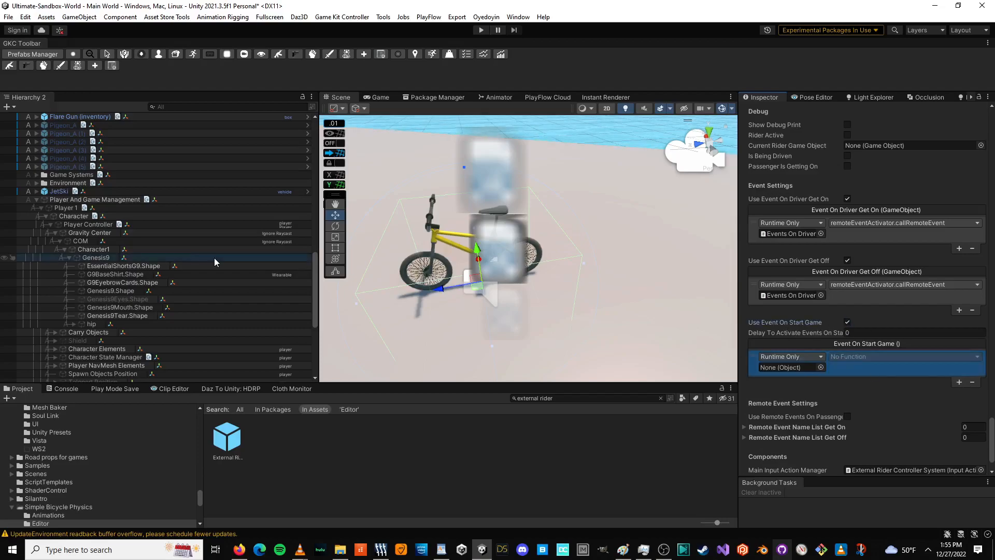
Step: Assign the Bmx to the Event On Start Game entry with BicycleController.enabled, leaving its value off
scroll(156, 244, "down", 10)
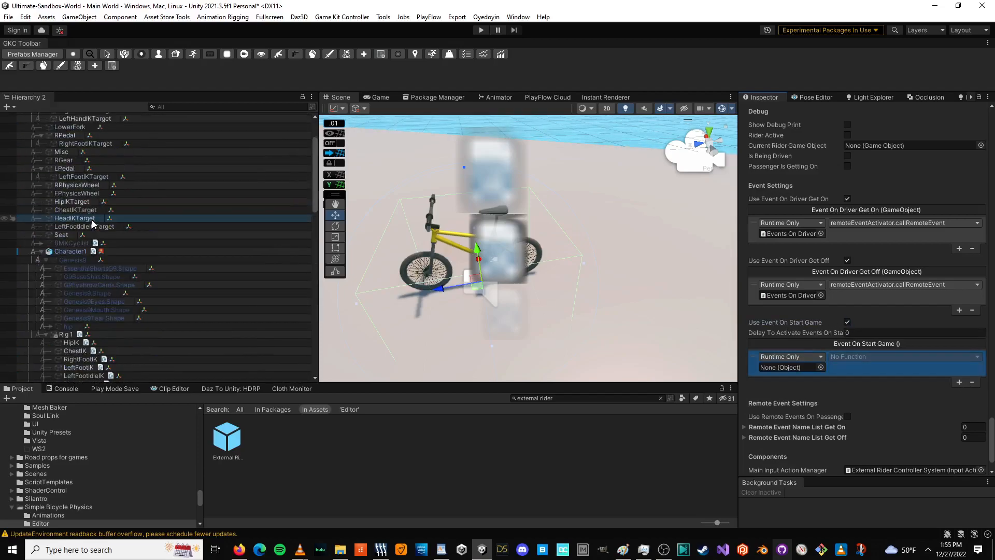
scroll(83, 218, "up", 3)
left_click_drag(67, 133, 797, 368)
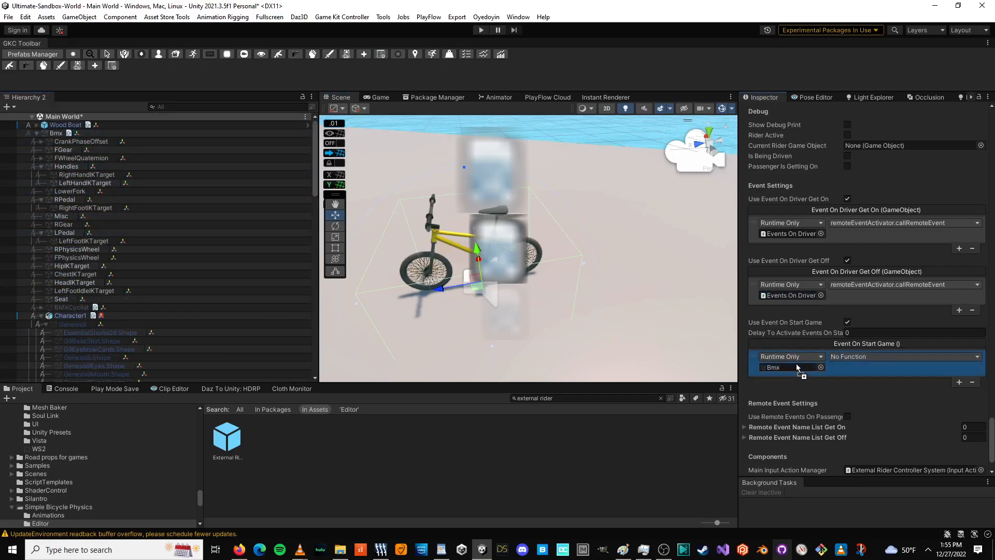
left_click(840, 357)
mouse_move(850, 430)
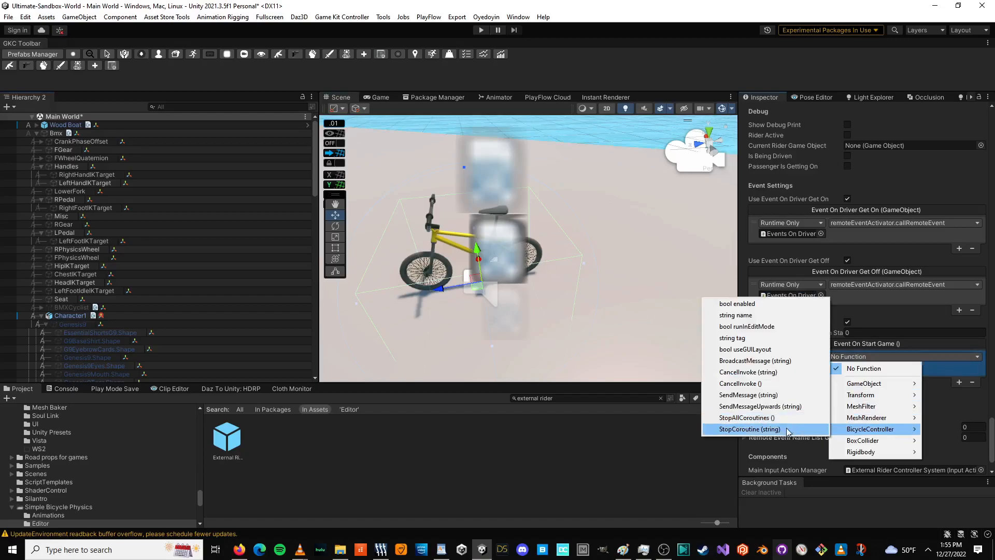
left_click(741, 304)
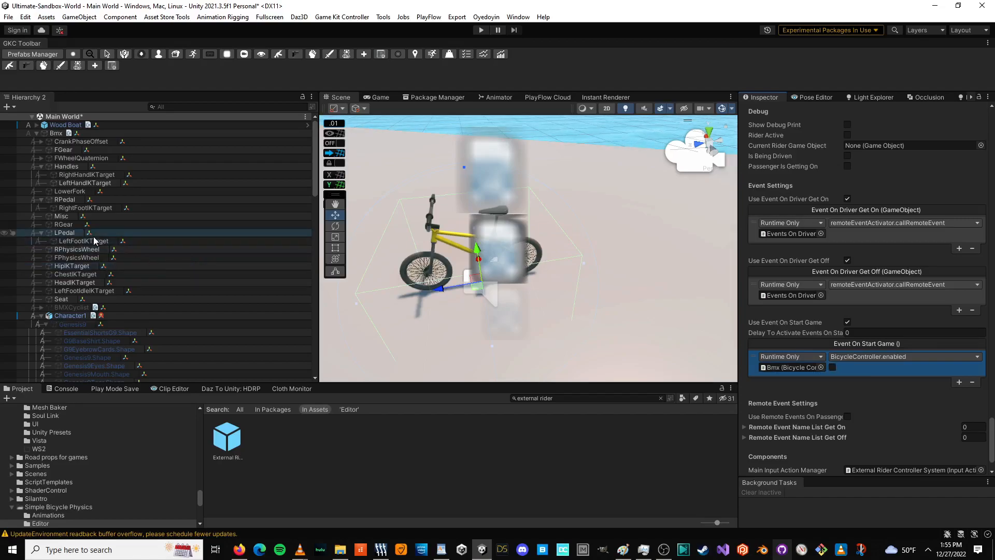
Step: Parent the External Rider Controller System's Camera Position to the Bmx's Camera and reset its transform
scroll(70, 251, "down", 3)
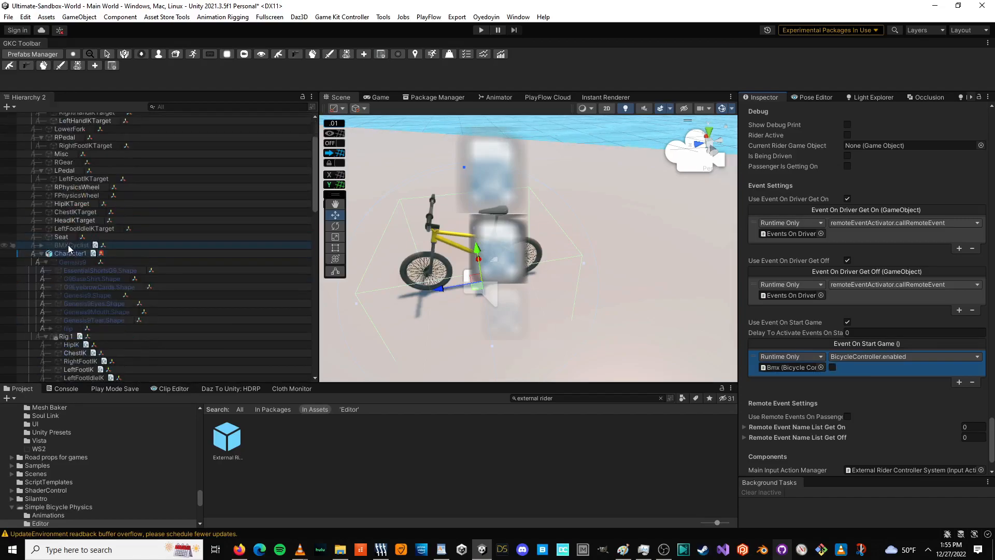
scroll(68, 244, "up", 3)
left_click(57, 134)
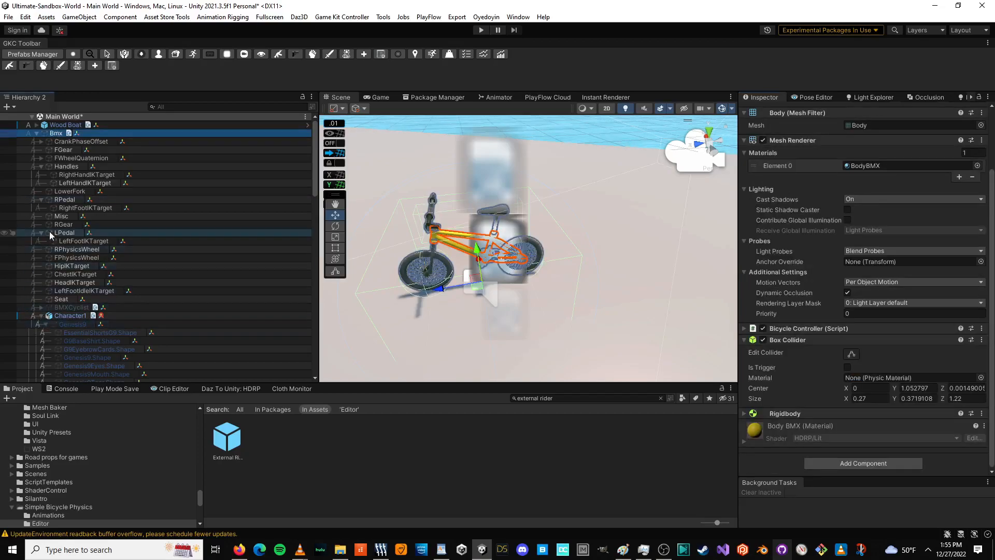
left_click(41, 315)
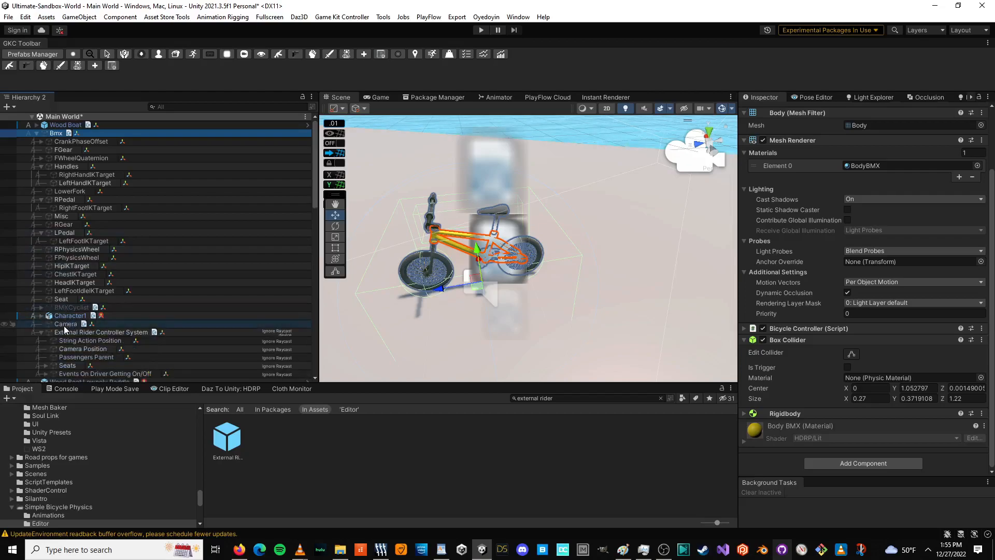
scroll(64, 324, "down", 3)
left_click(70, 230)
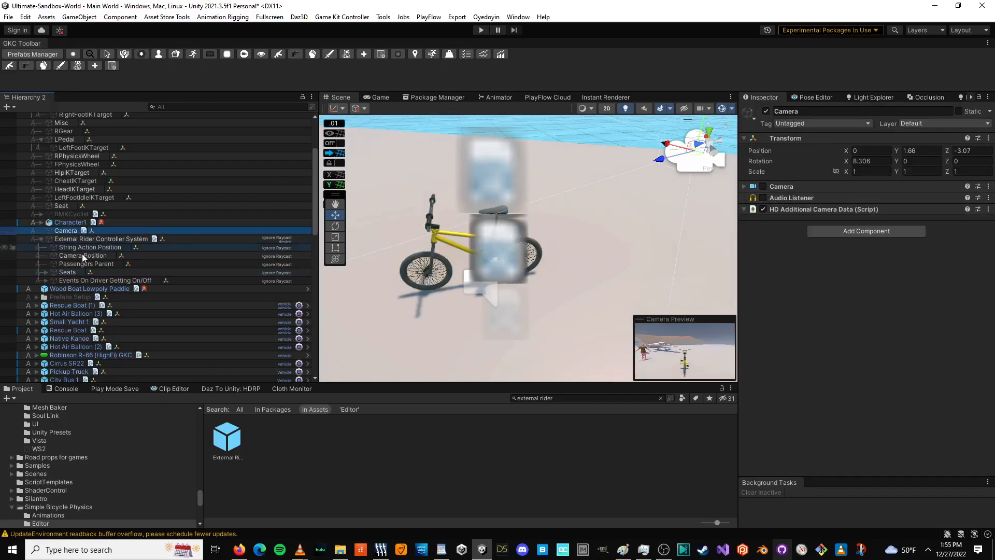
left_click_drag(81, 255, 67, 229)
right_click(801, 139)
left_click(819, 144)
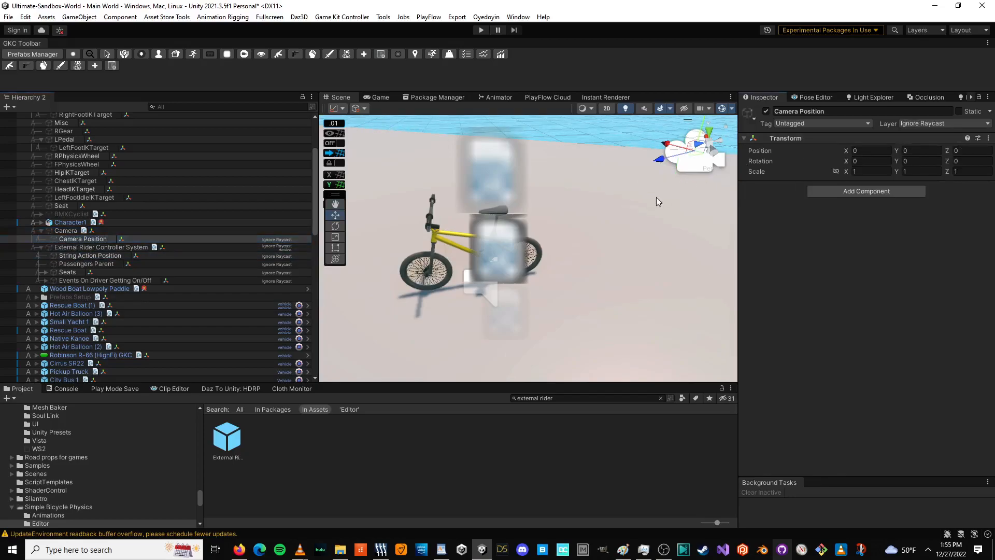
Step: Expand Seats, Driver and Player IK Positions under the External Rider Controller System in the hierarchy
left_click(66, 231)
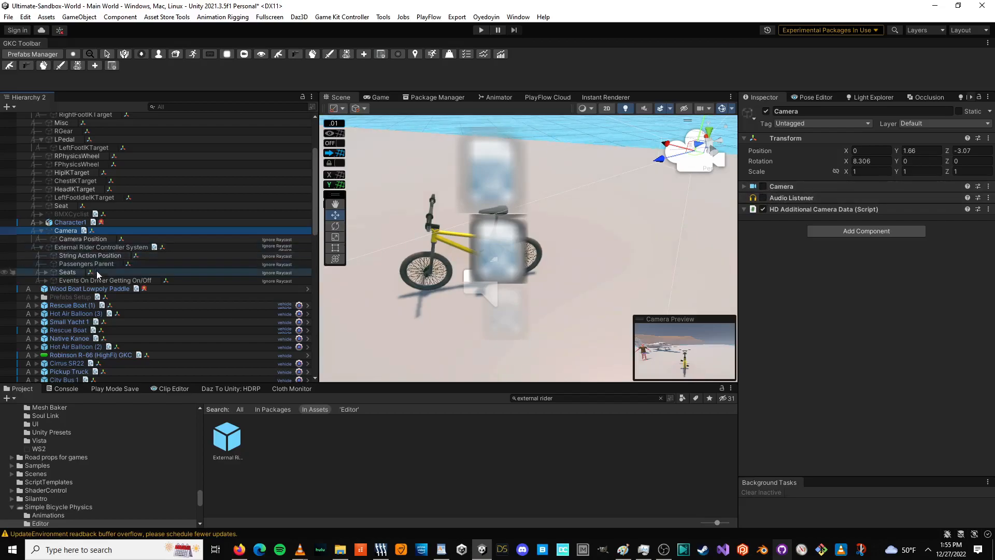
left_click(46, 272)
left_click(50, 280)
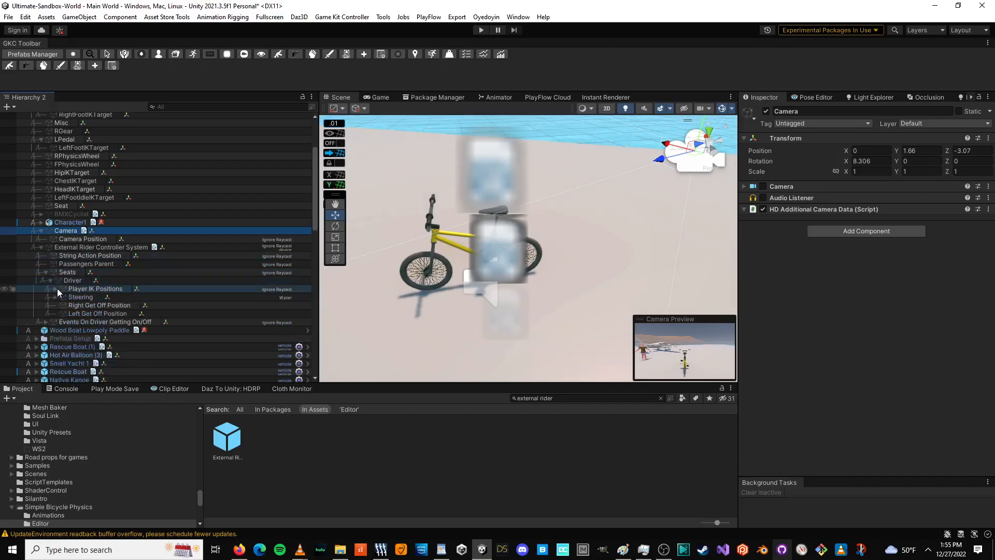
left_click(55, 289)
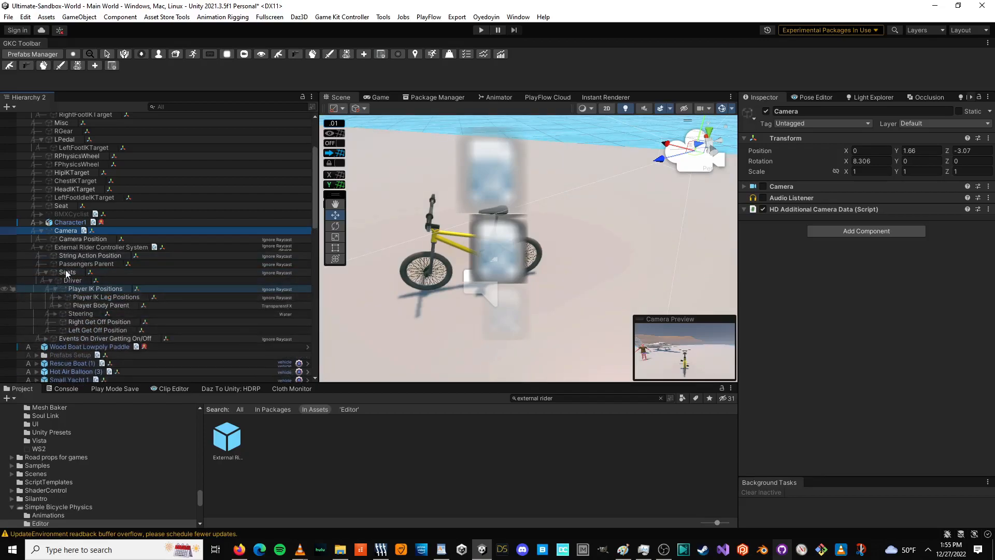
Step: Disable Use IK On Vehicle and Show IK Positions Gizmo for the Driver in the External Rider Controller System's IK Rider Info
left_click(88, 247)
scroll(829, 324, "down", 15)
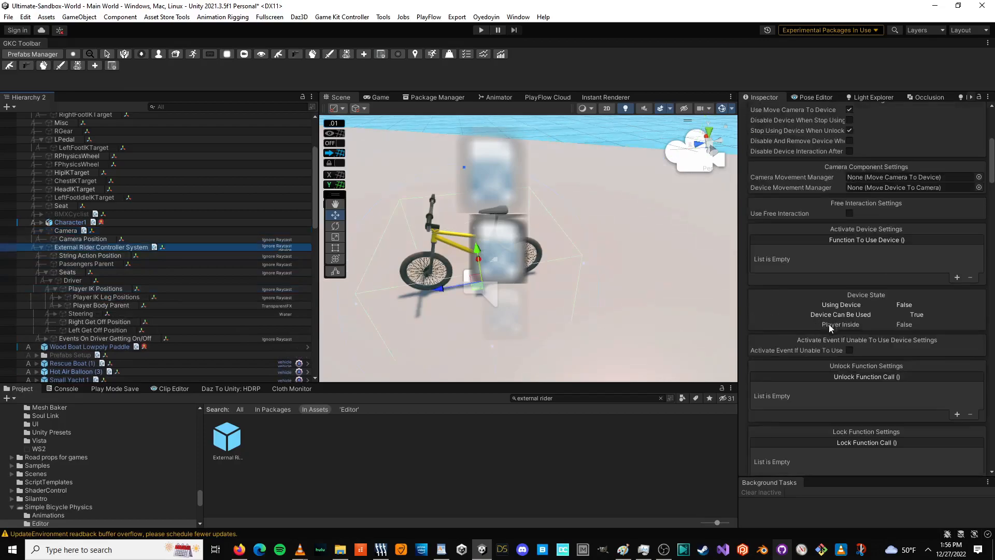
scroll(826, 318, "down", 5)
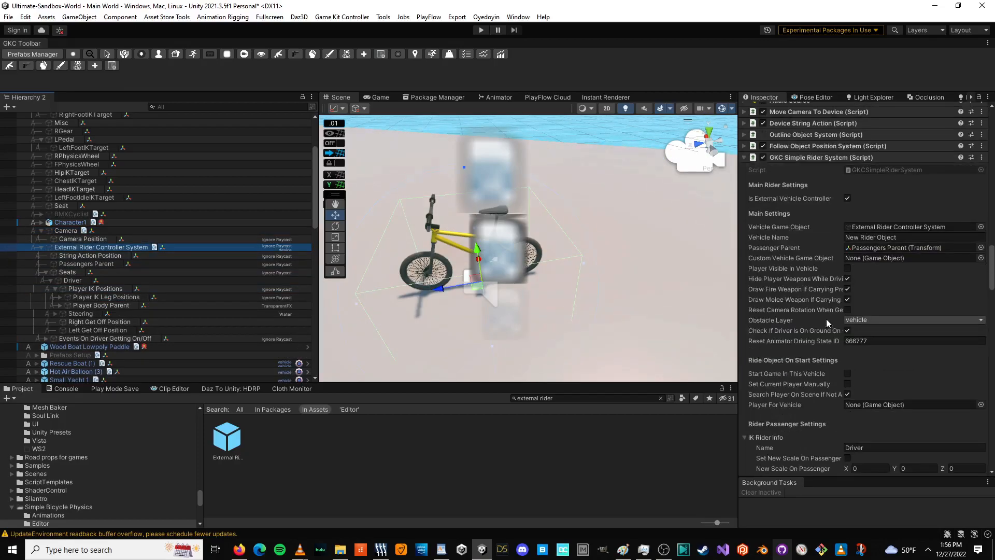
scroll(832, 299, "down", 3)
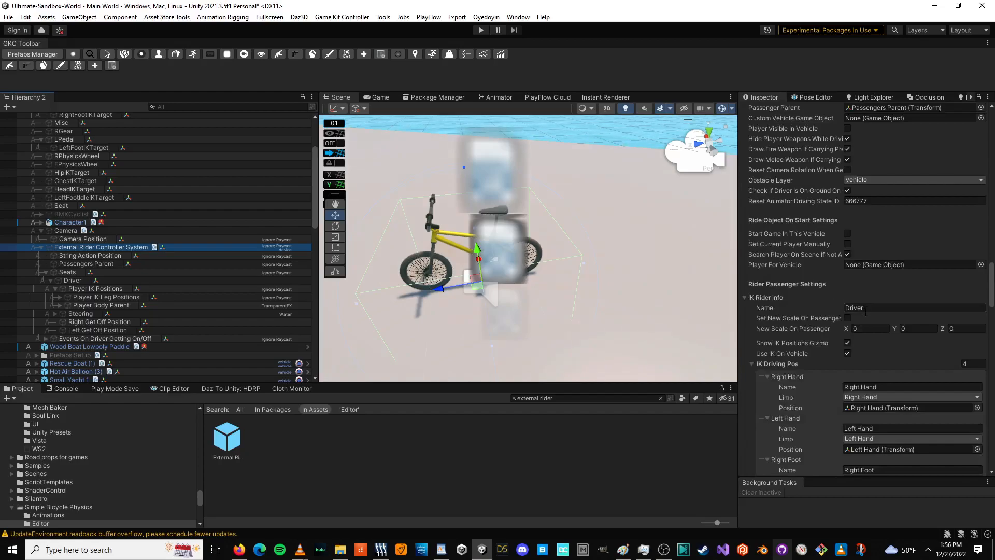
scroll(785, 319, "down", 1)
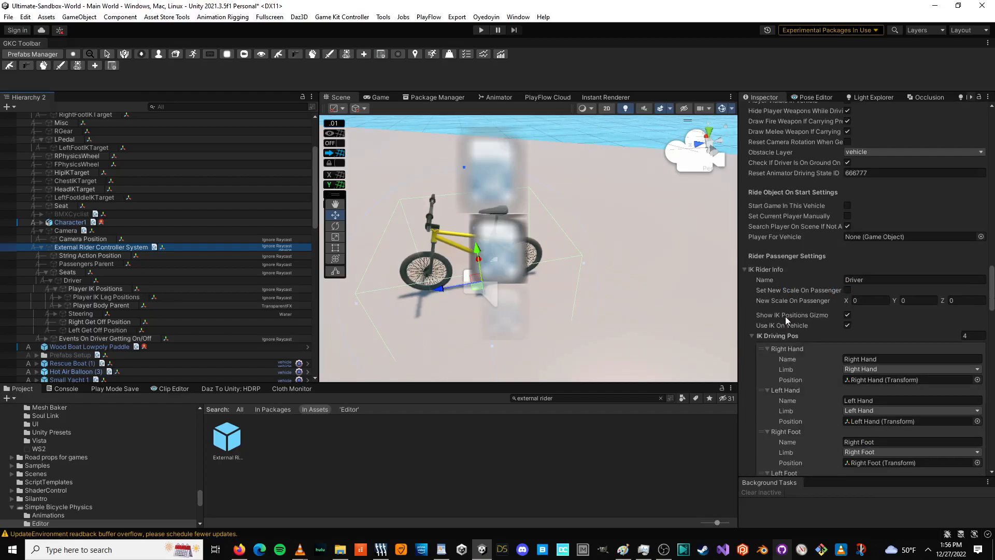
left_click(847, 325)
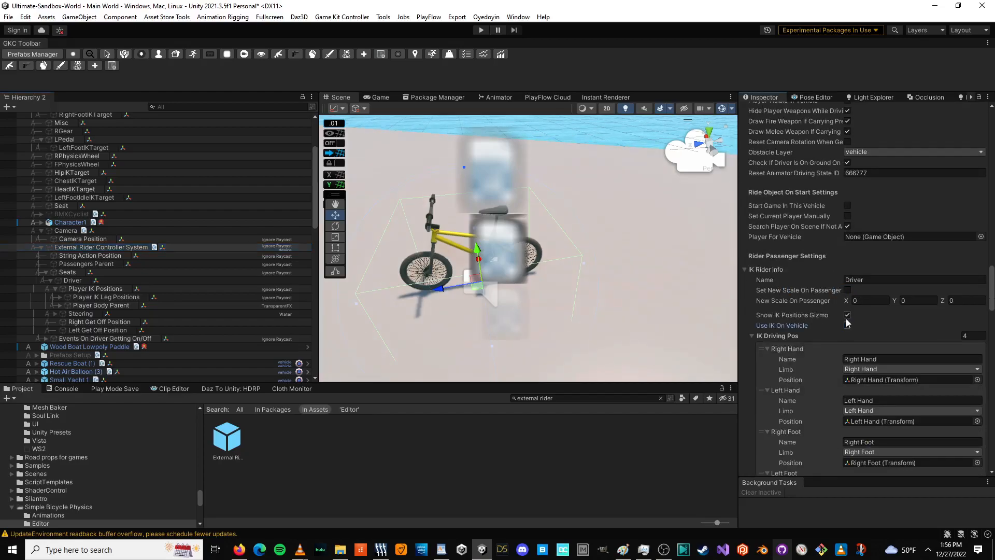
left_click(849, 315)
Step: Run the game, walk the character up to the BMX and mount it
right_click_drag(499, 208, 571, 233)
scroll(571, 232, "down", 15)
middle_click_drag(530, 258, 523, 216)
left_click(481, 30)
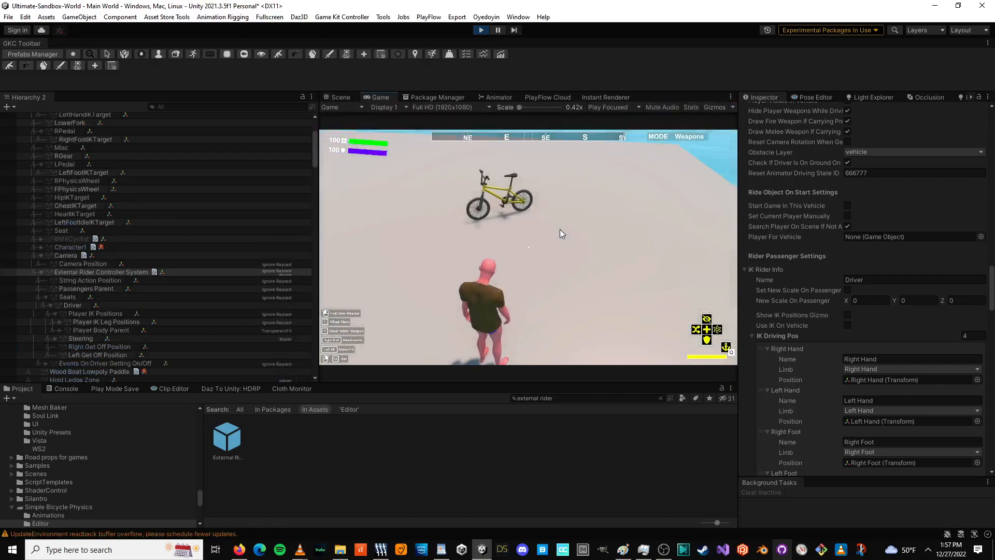
key("w")
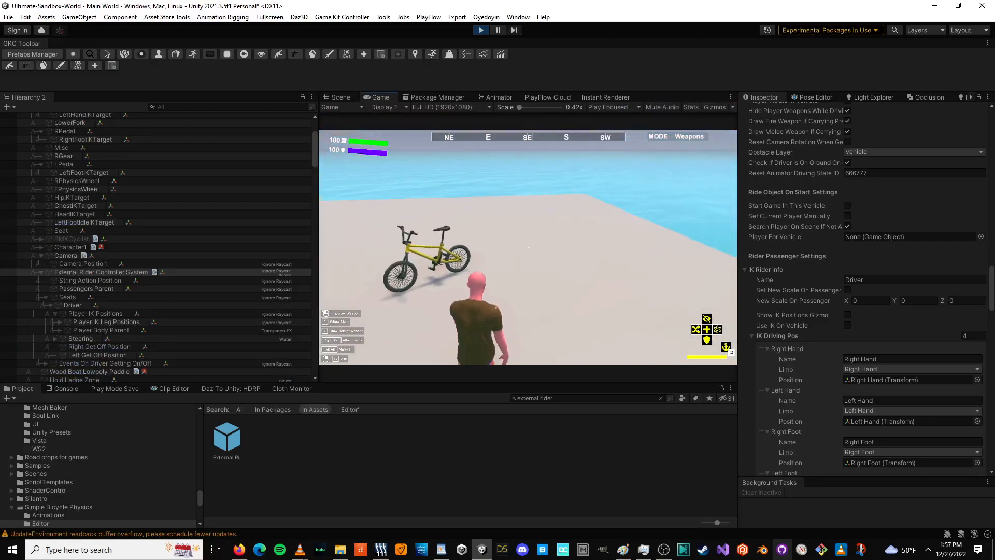
key("w")
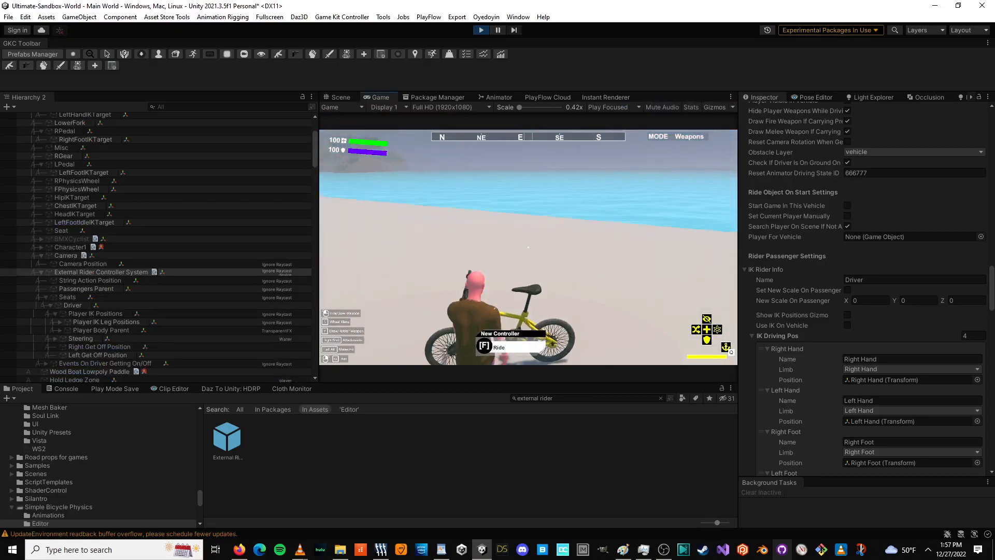
key("e")
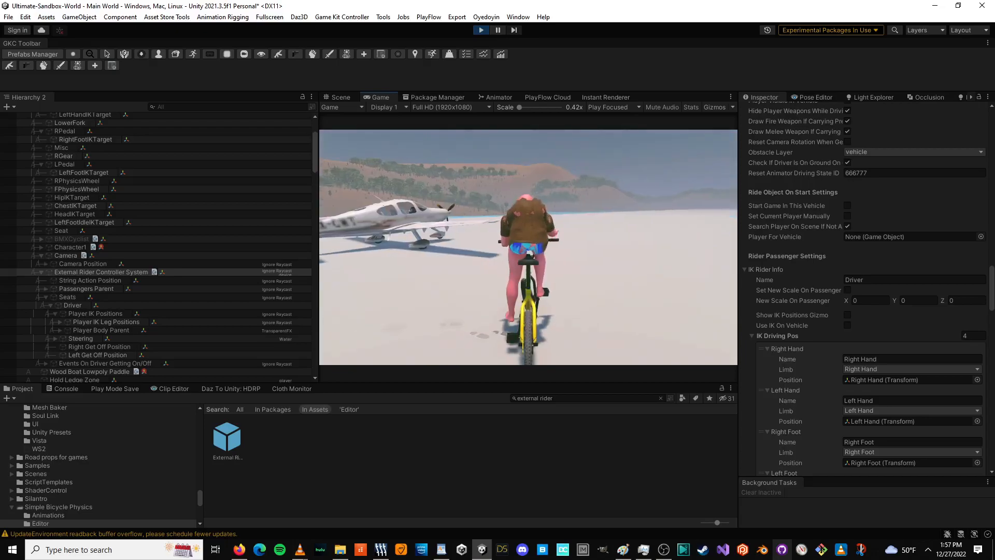
Step: Ride the BMX forward across the sand, steering both ways to test its controls and follow camera
key("w")
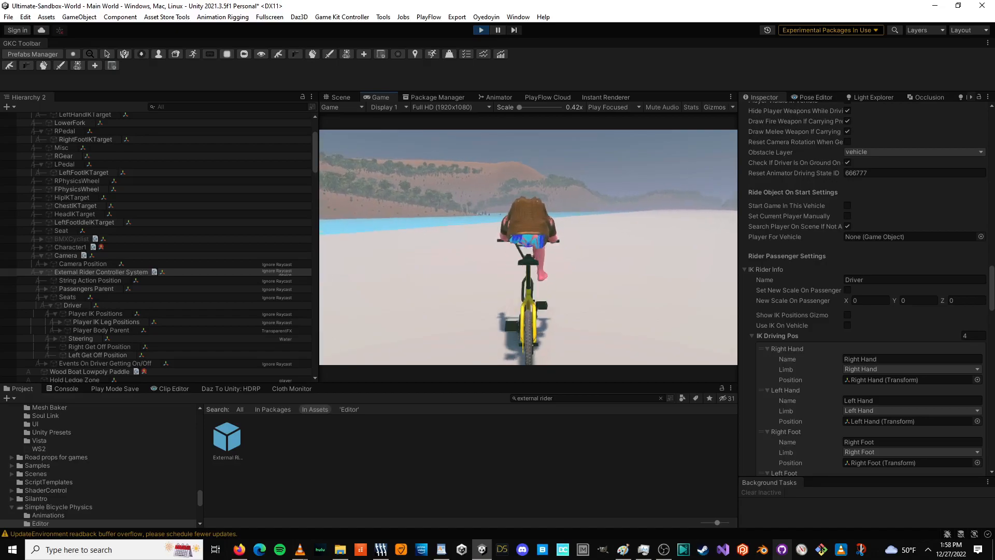
key("d")
key("a")
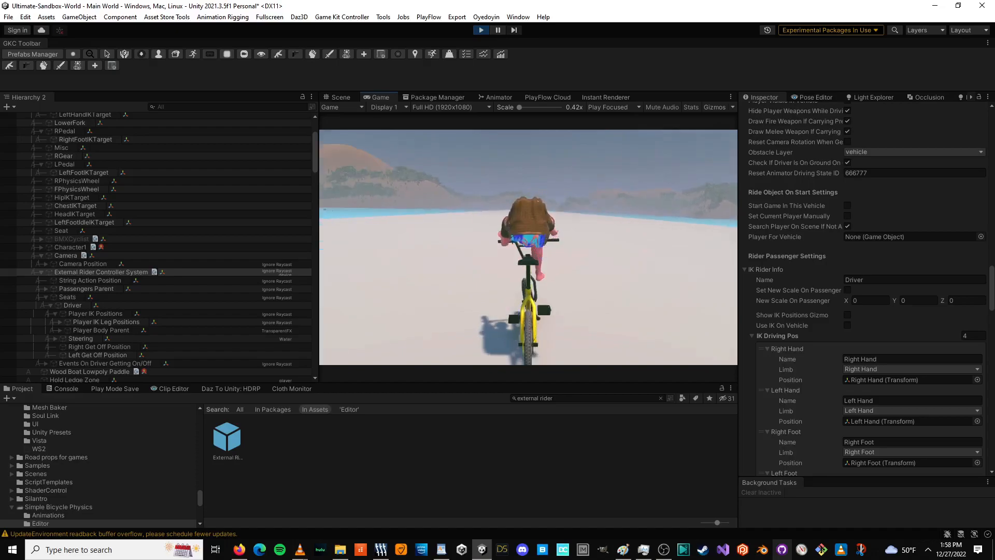
key("a")
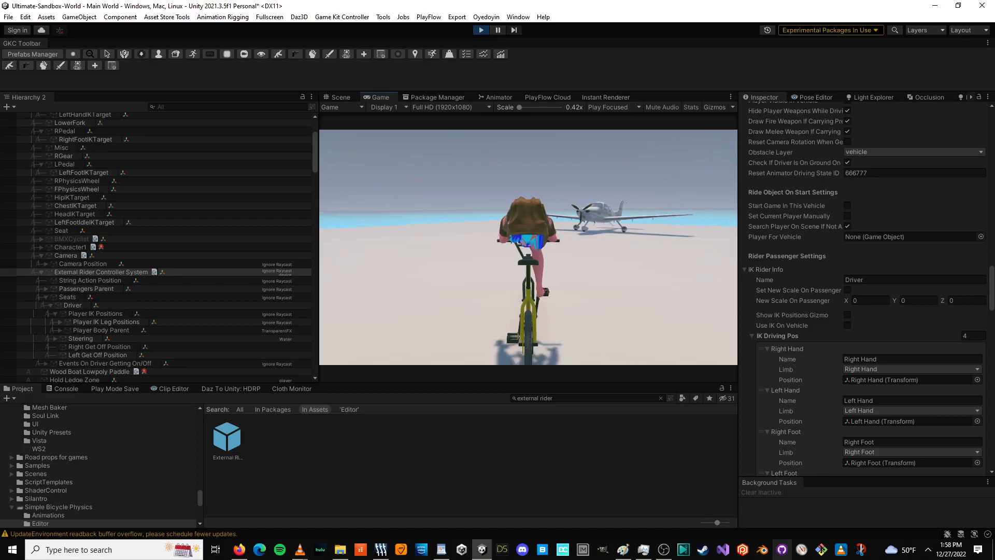
Step: Get off the BMX, walk back up to it, mount it again and ride forward
key("t")
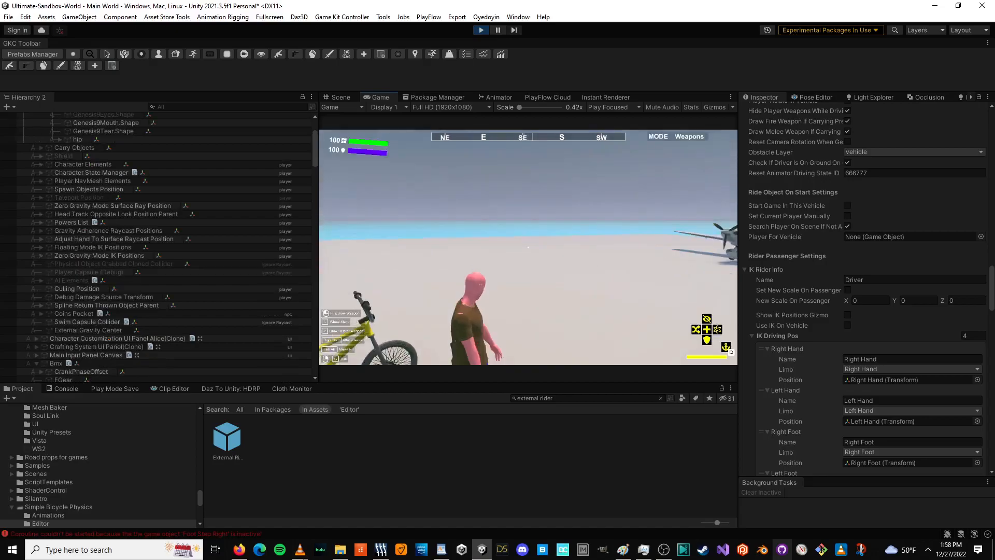
key("w")
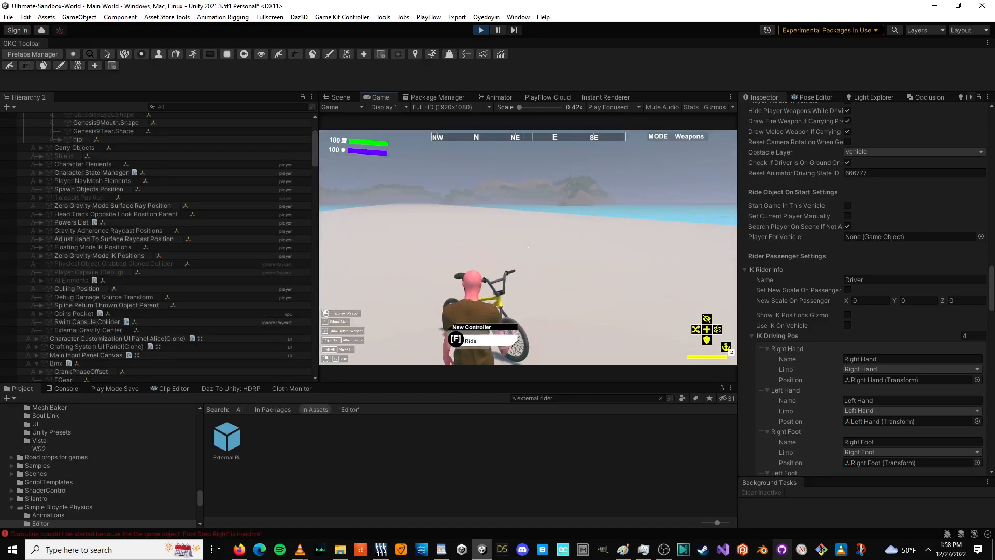
key("f")
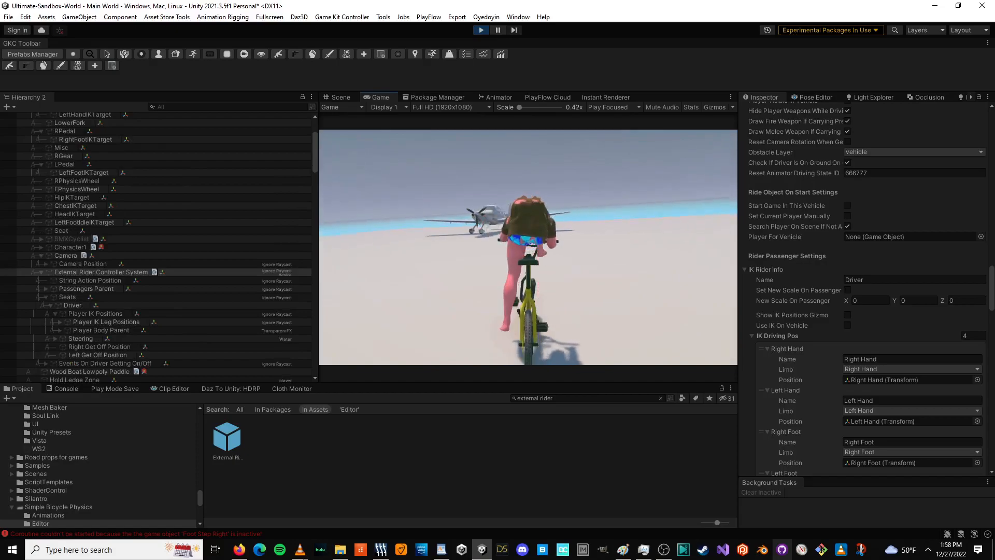
key("w")
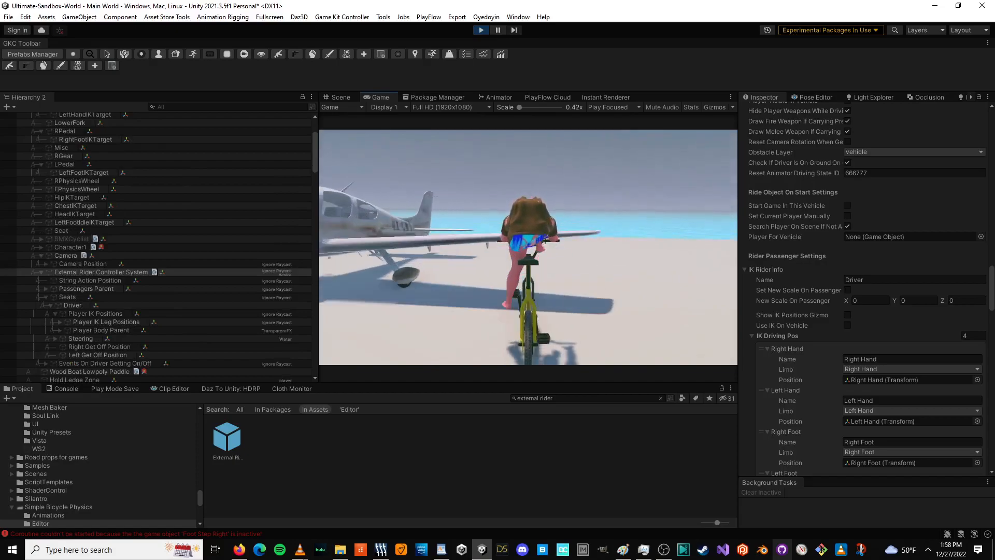